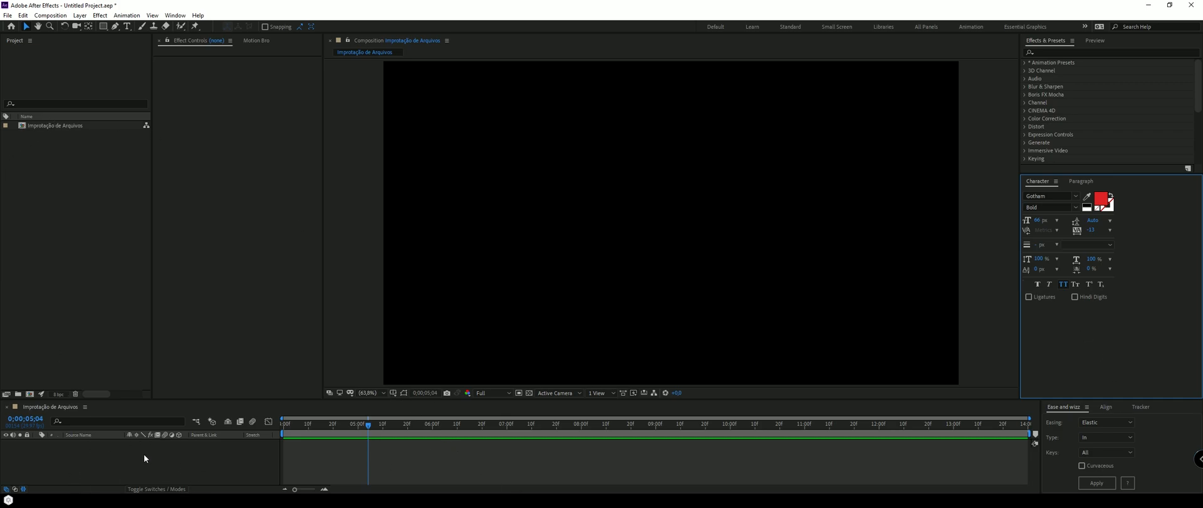
Try out the Type tool with a text layer reading "daed" in the composition, and delete that layer.
left_click(128, 27)
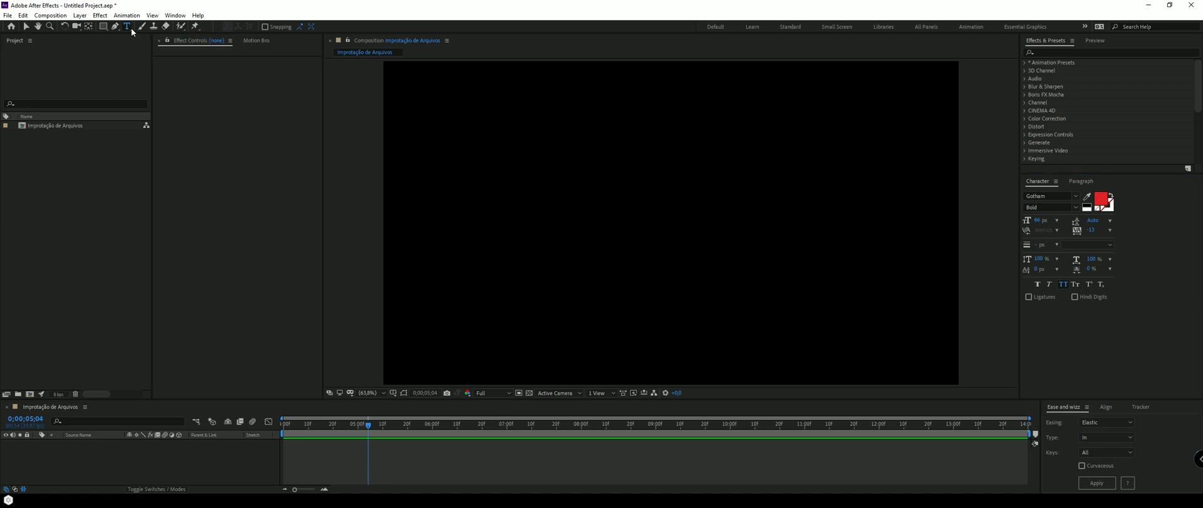
left_click(529, 186)
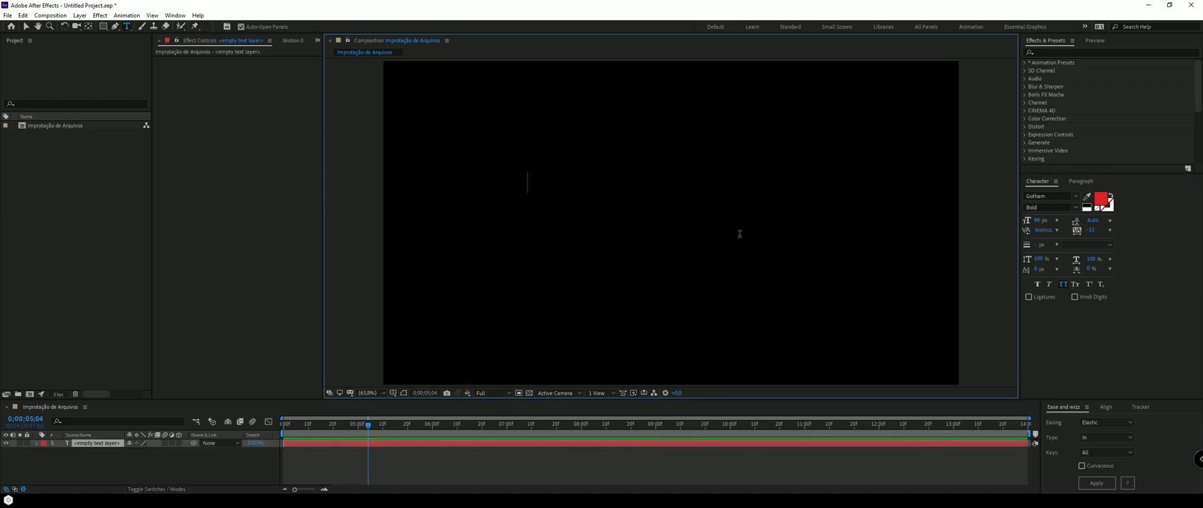
type("daed")
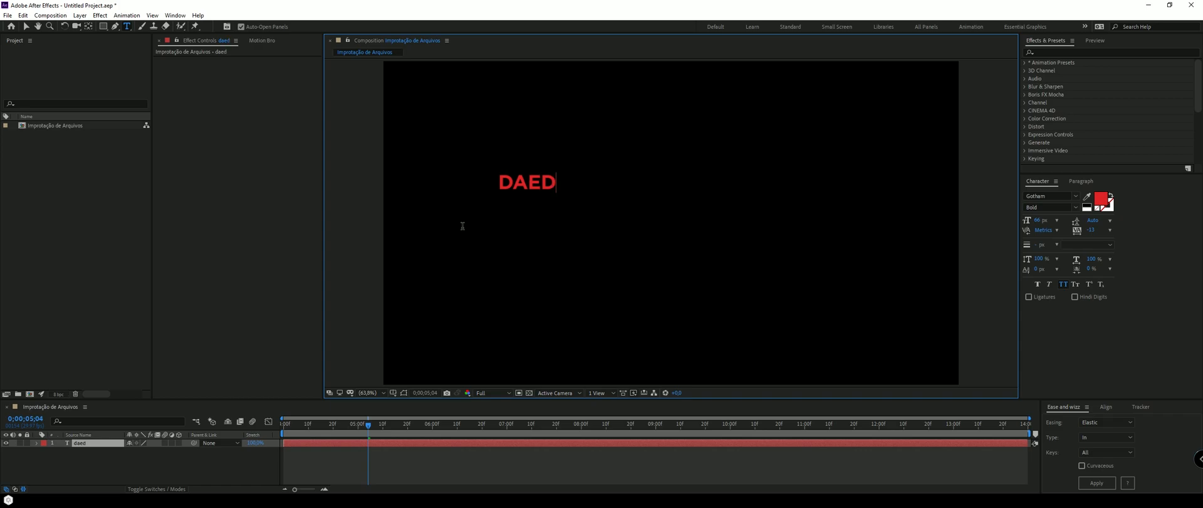
key("ctrl+a")
type("a")
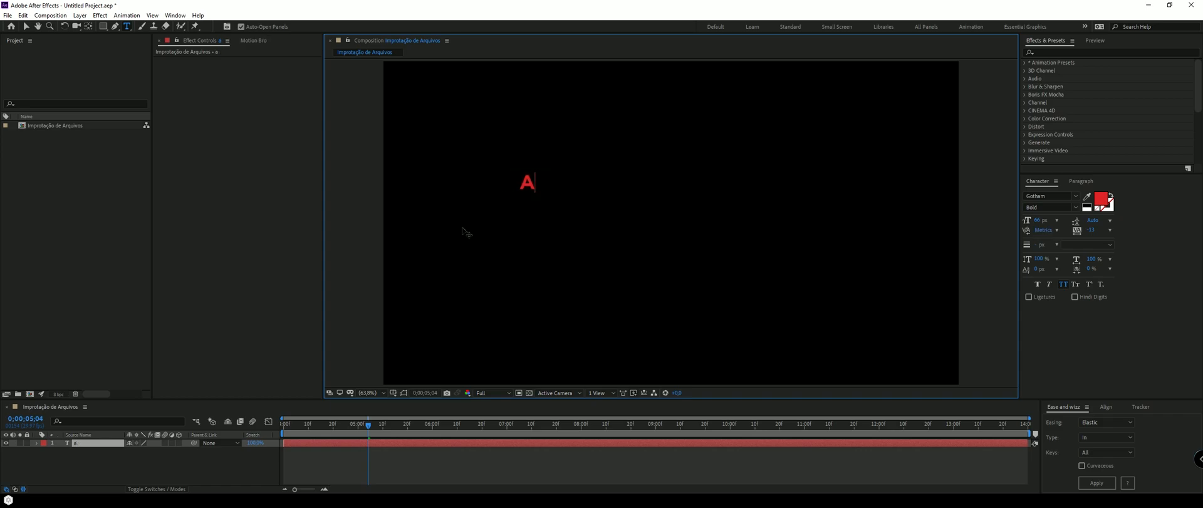
key("BackSpace")
left_click(91, 443)
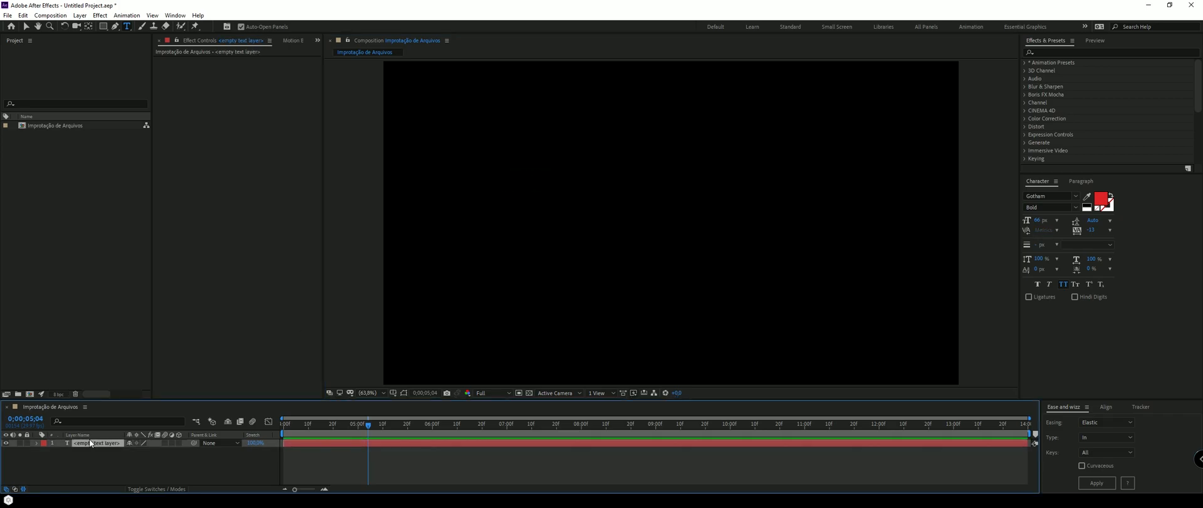
key("Delete")
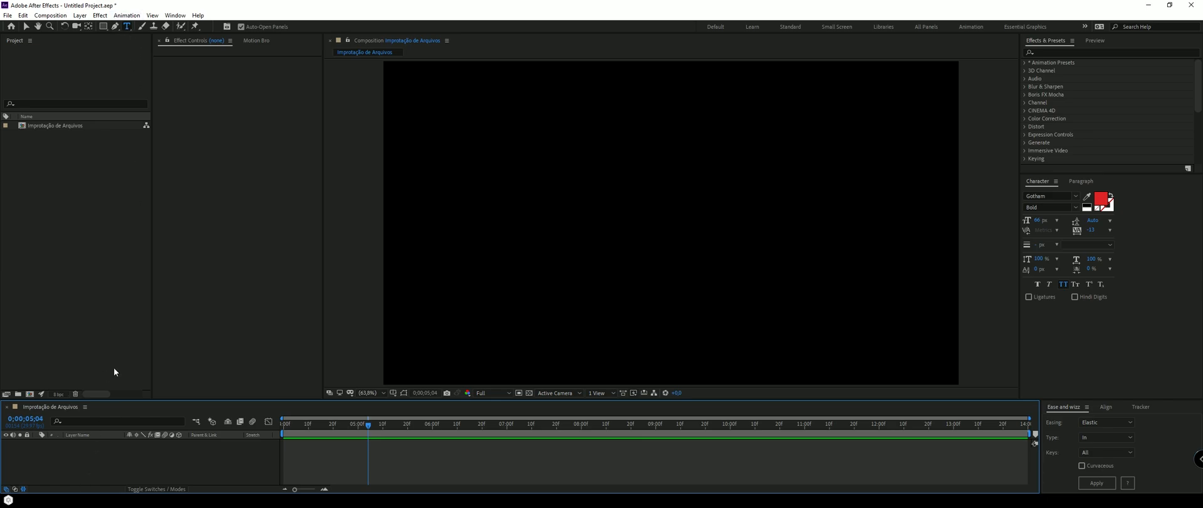
left_click(126, 28)
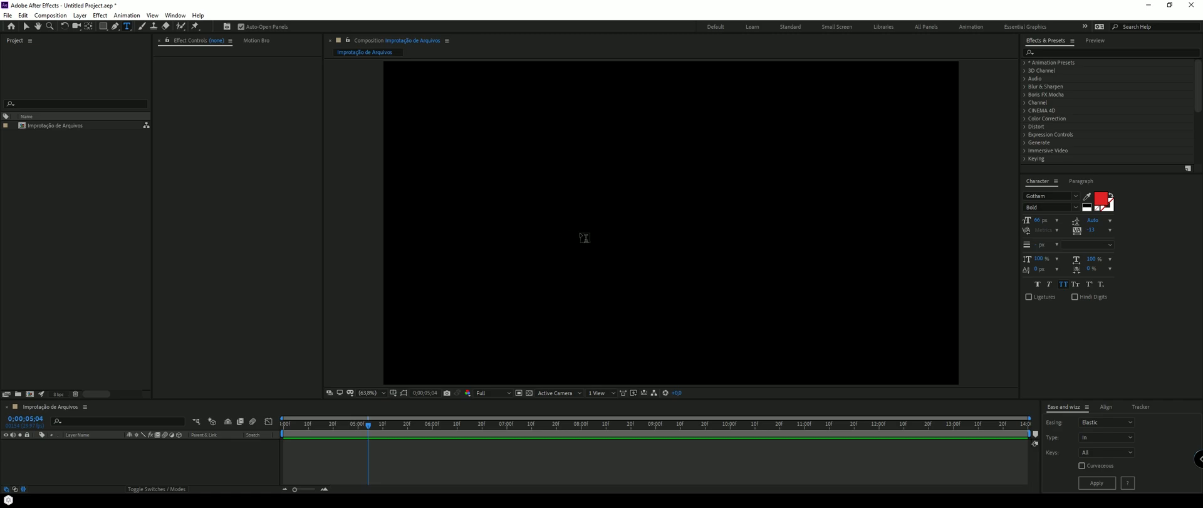
left_click(50, 427)
left_click(113, 351)
left_click(211, 230)
left_click(188, 464)
left_click(1102, 342)
Add a text layer reading "horizontal" to the composition with the Horizontal Type tool.
left_click(127, 29)
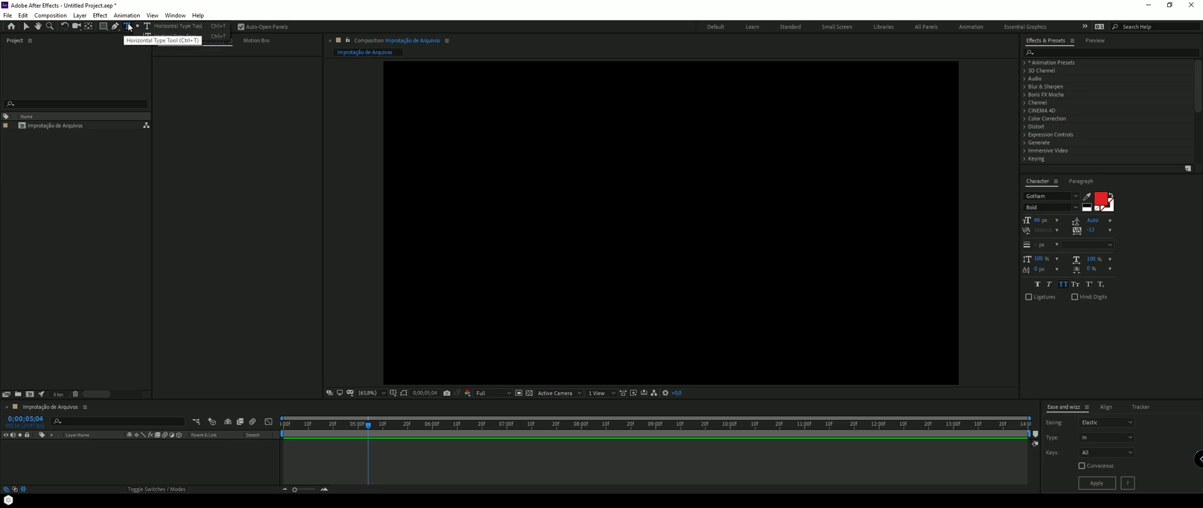
left_click(530, 200)
type("horizontal")
left_click(120, 465)
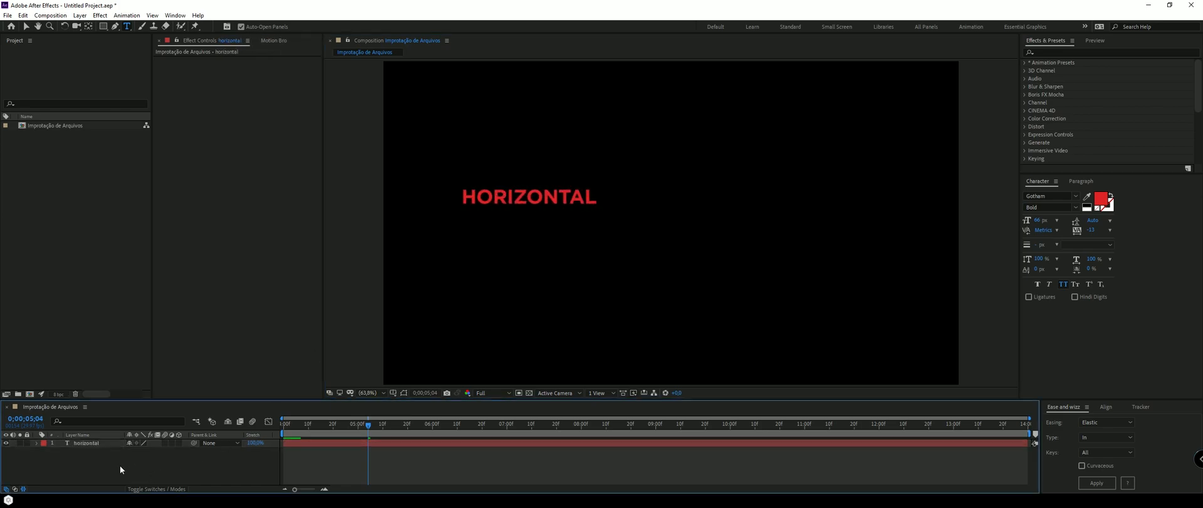
Add a text layer reading "vertical" beside the horizontal text with the Vertical Type tool.
left_click_drag(126, 26, 168, 36)
left_click(715, 139)
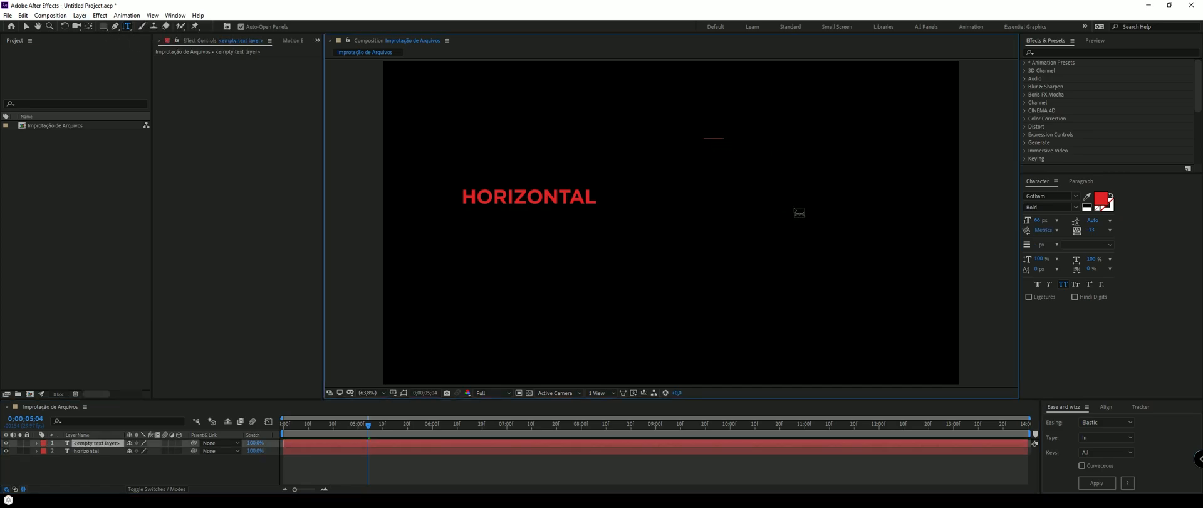
type("vertical")
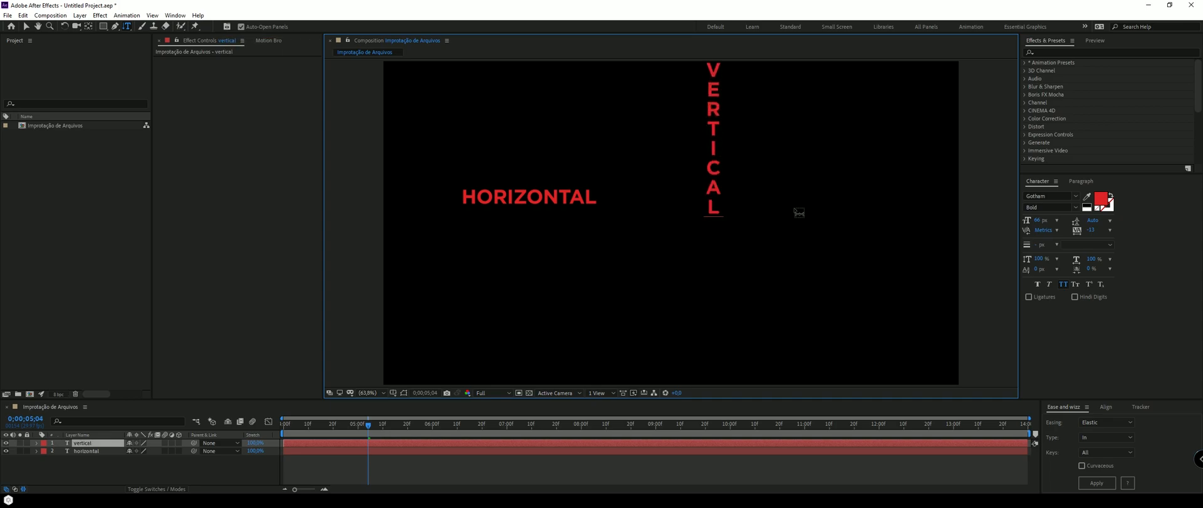
Move the horizontal and vertical texts side by side into the upper-left corner of the composition.
left_click(25, 26)
left_click_drag(726, 115, 664, 194)
left_click_drag(553, 202, 480, 113)
left_click_drag(653, 168, 497, 102)
left_click(642, 177)
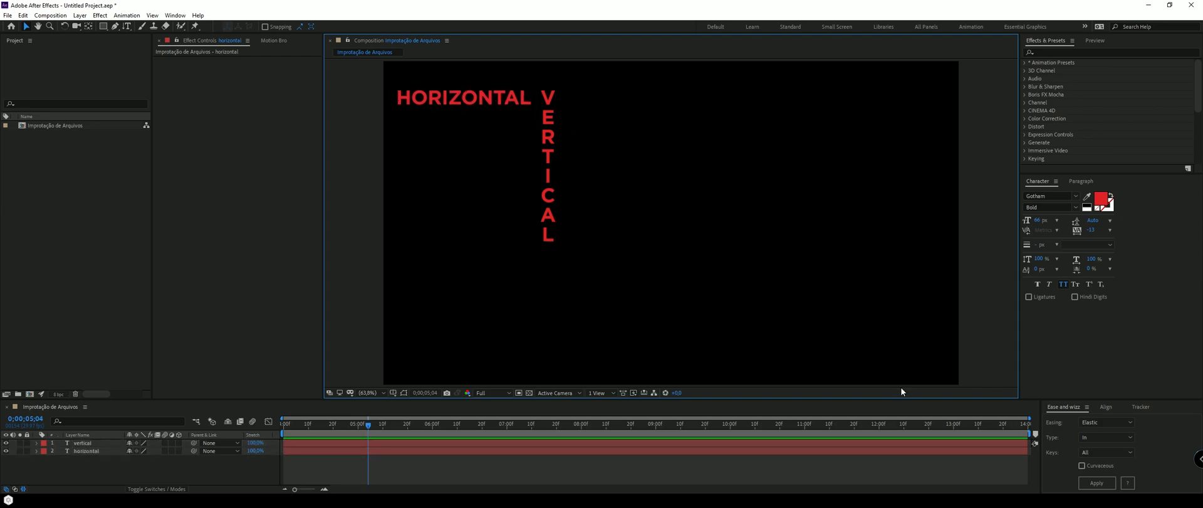
left_click(462, 97)
left_click(543, 103)
Add a text layer reading "CGI" in the empty area of the composition with the Horizontal Type tool.
left_click(127, 27)
left_click(124, 28)
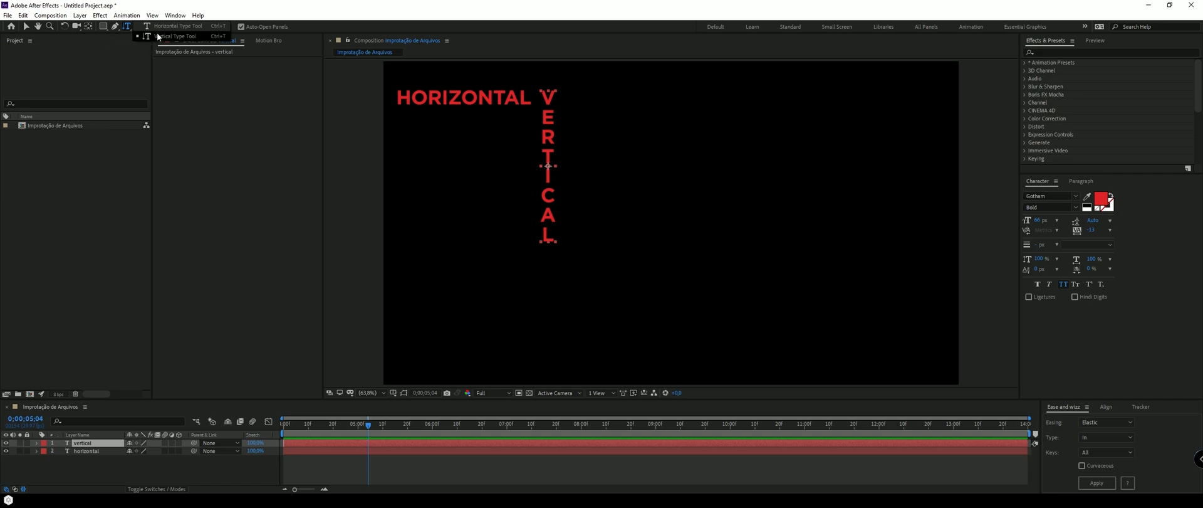
left_click(203, 26)
key("F2")
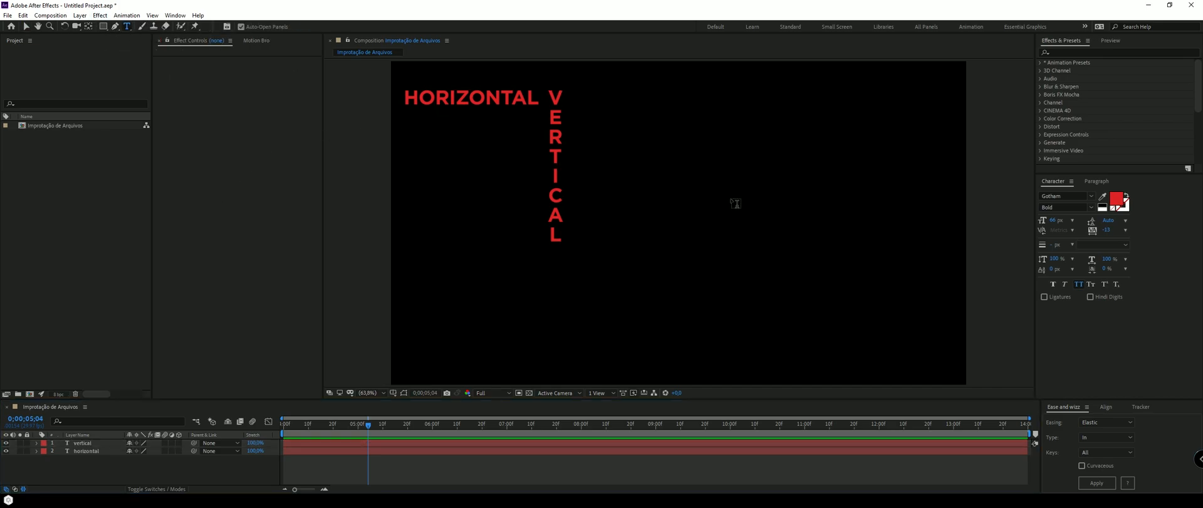
left_click(701, 207)
type("CGI")
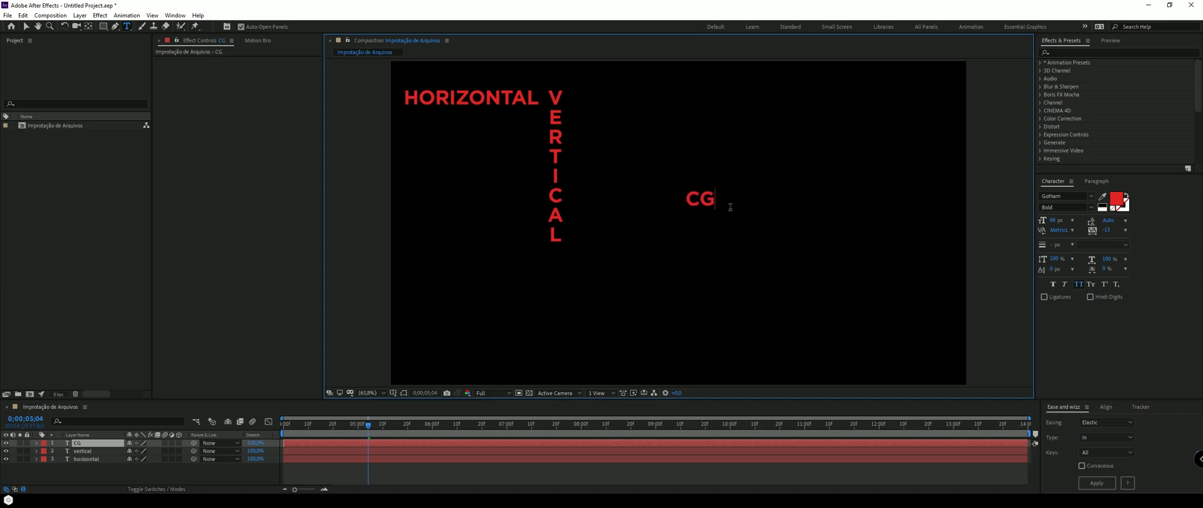
left_click(25, 27)
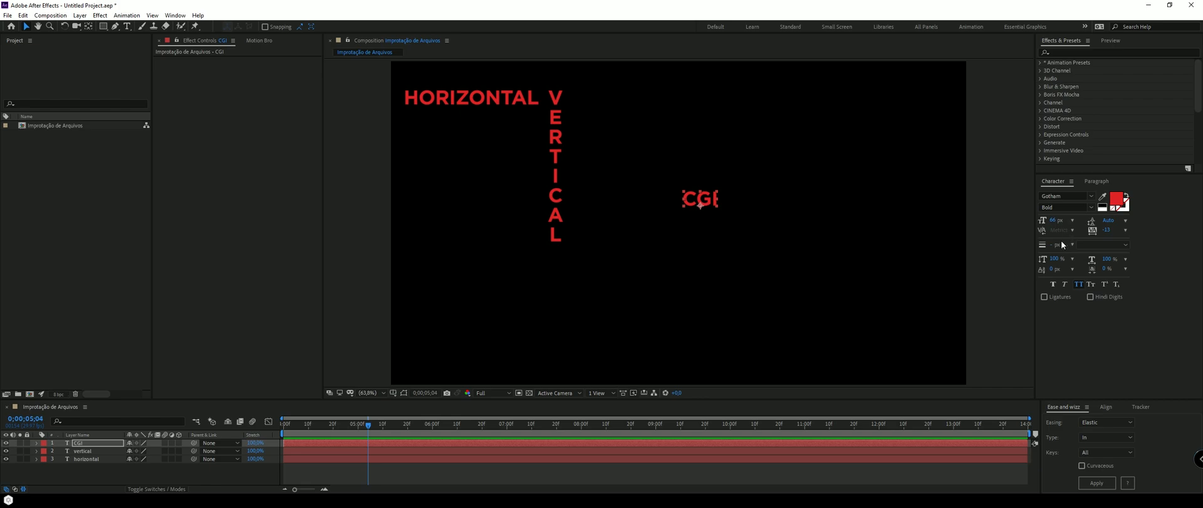
Try enlarging the CGI text through its layer Scale property, and undo the scaling.
left_click(77, 441)
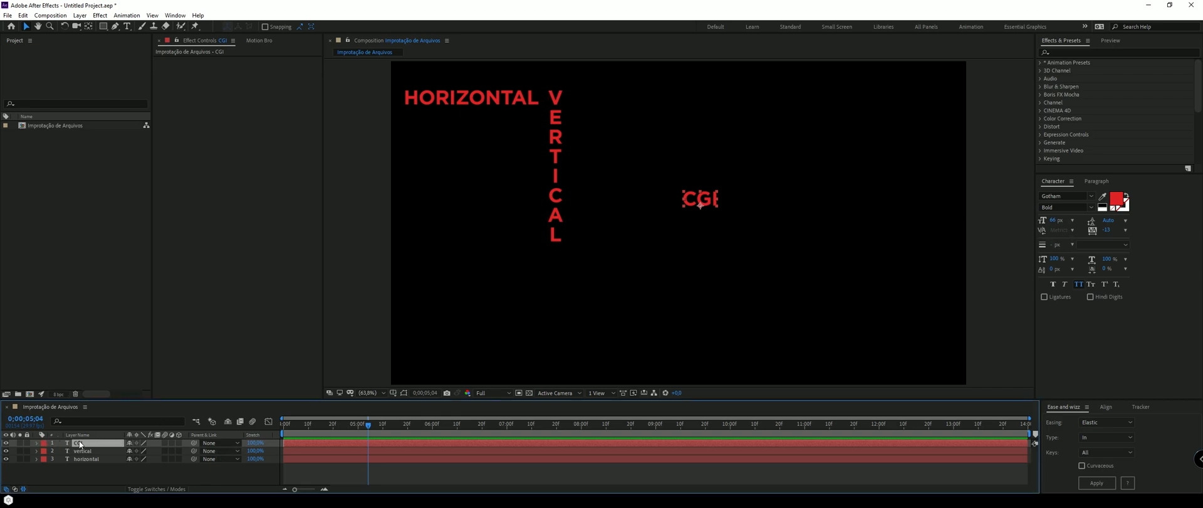
key("s")
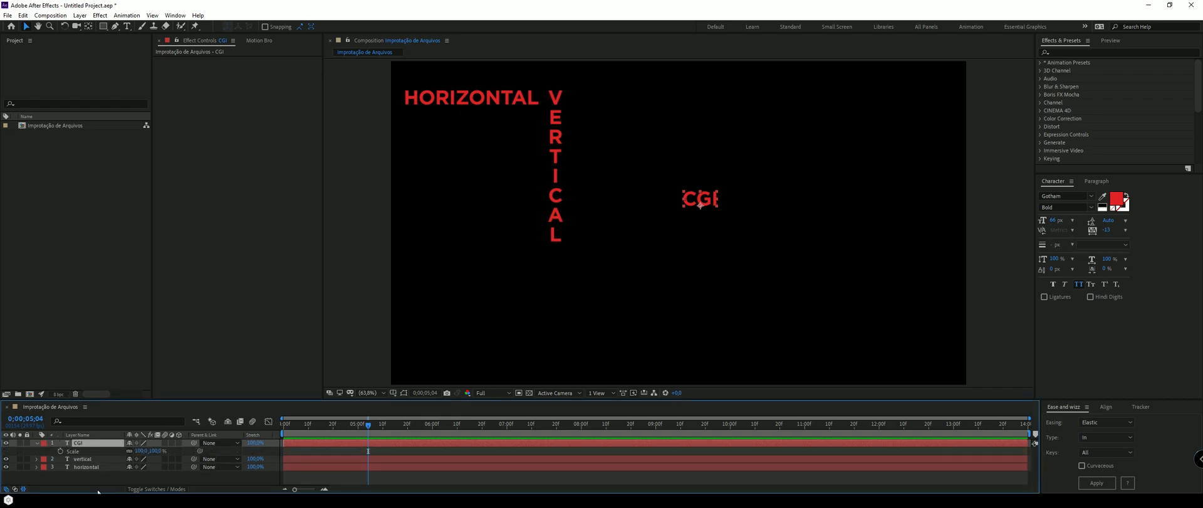
left_click_drag(139, 451, 245, 450)
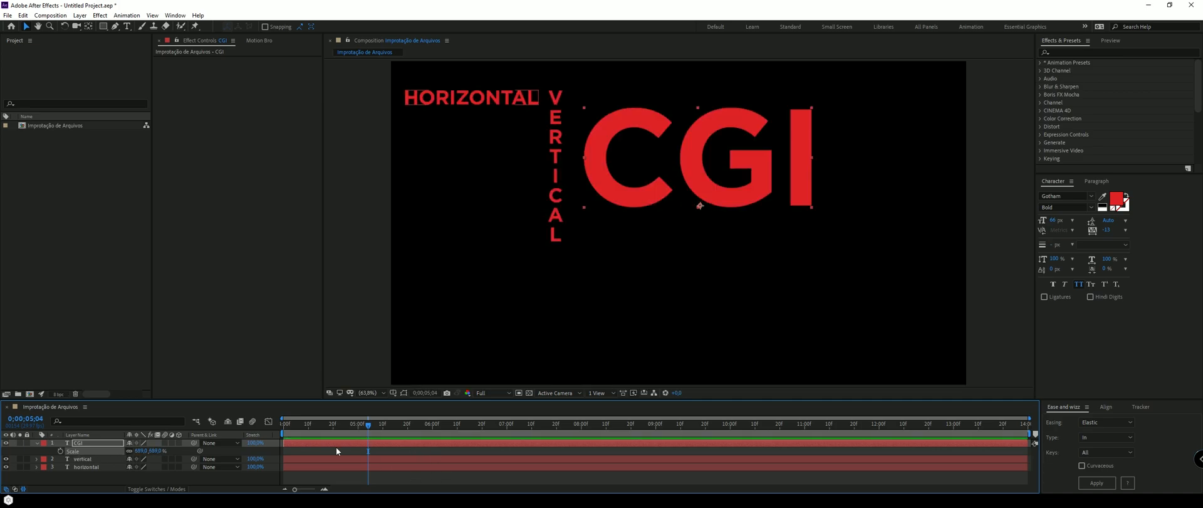
key("ctrl+z")
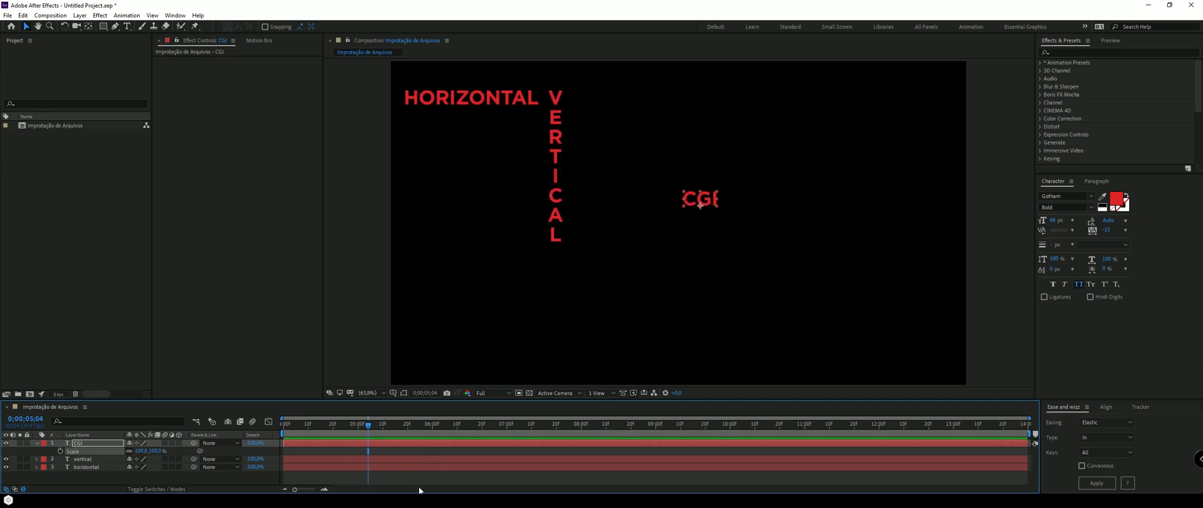
left_click(35, 442)
left_click(89, 478)
Increase the CGI text's font size to about 293 px and move the text toward the composition's right side.
left_click(87, 442)
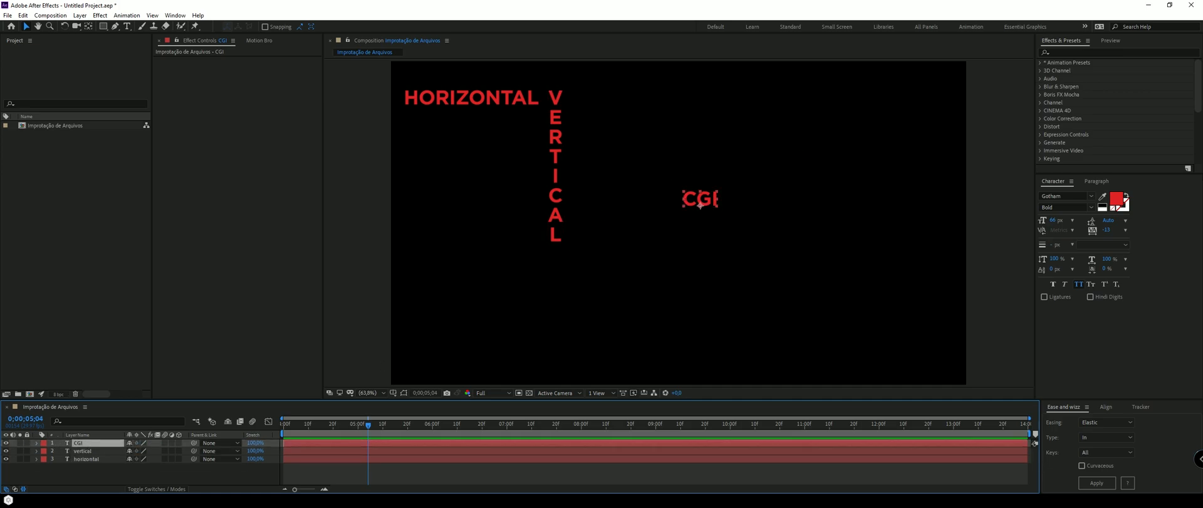
left_click_drag(1056, 222, 1073, 232)
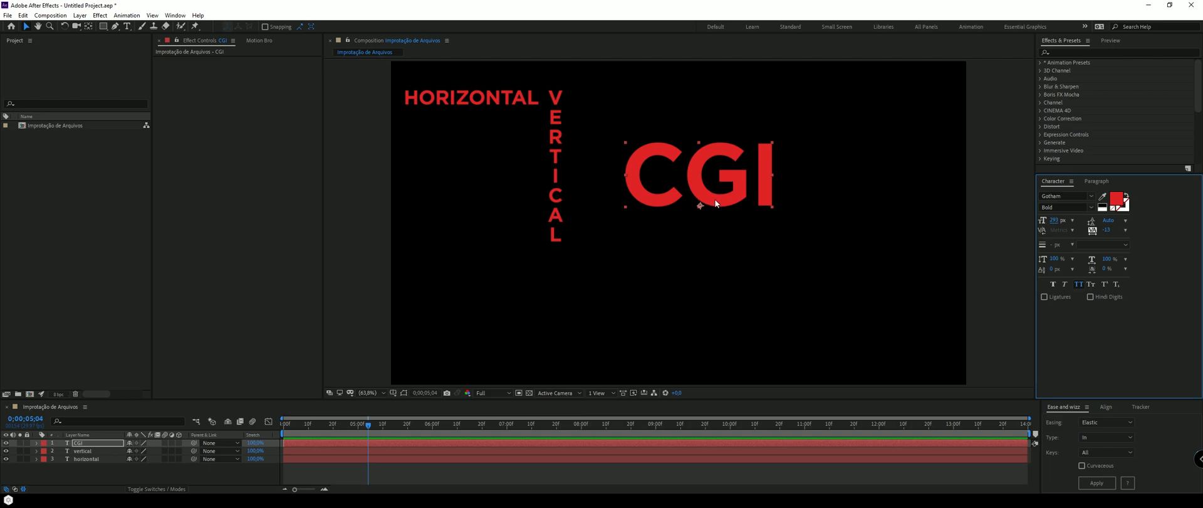
left_click_drag(701, 204, 826, 247)
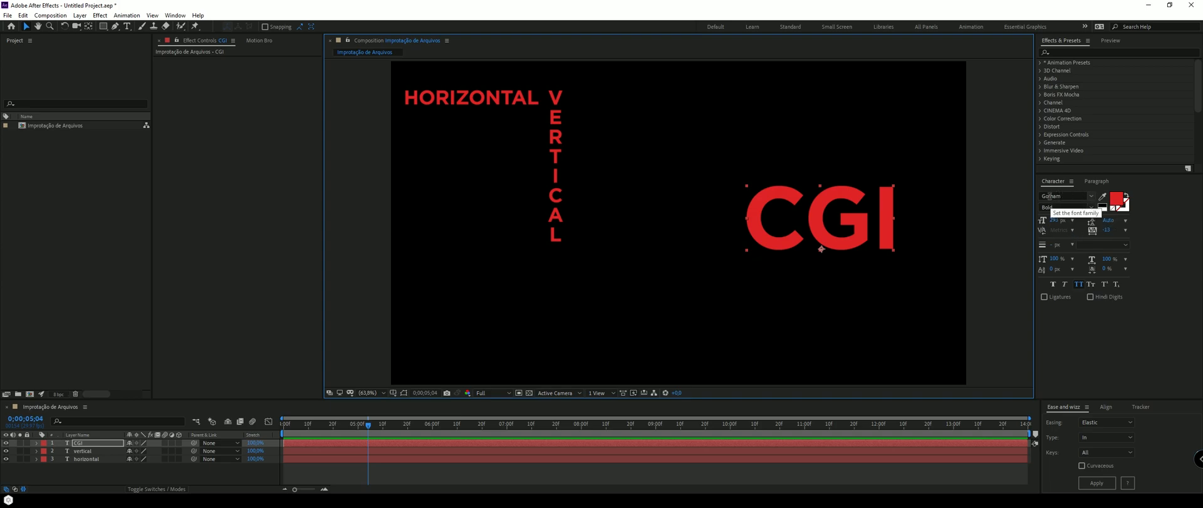
Change the CGI text's font family to Georgia.
left_click(1078, 196)
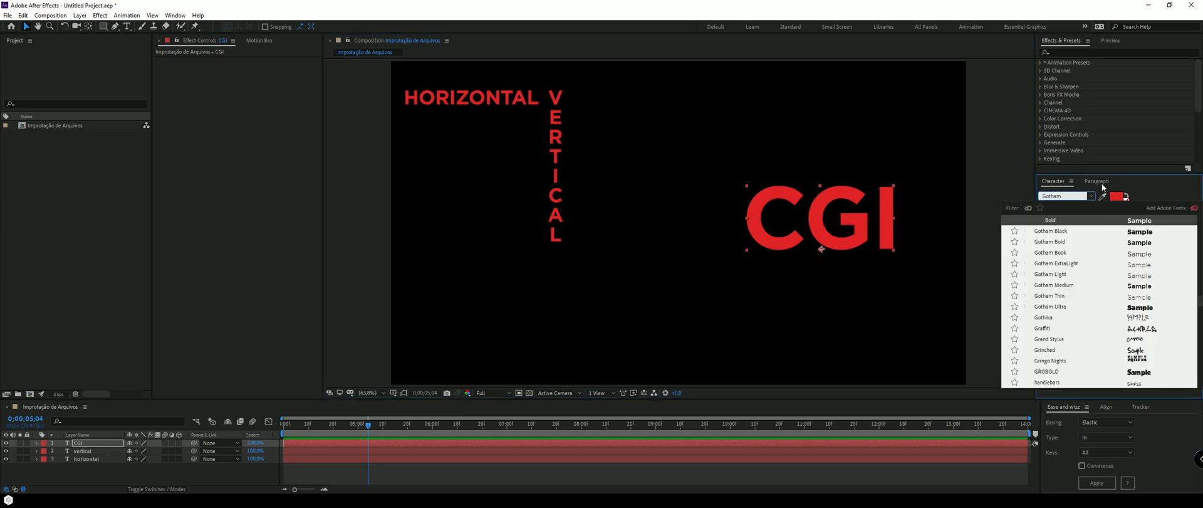
left_click(1091, 196)
left_click(1094, 198)
scroll(1064, 291, "down", 1)
scroll(1066, 295, "up", 2)
scroll(1069, 303, "up", 5)
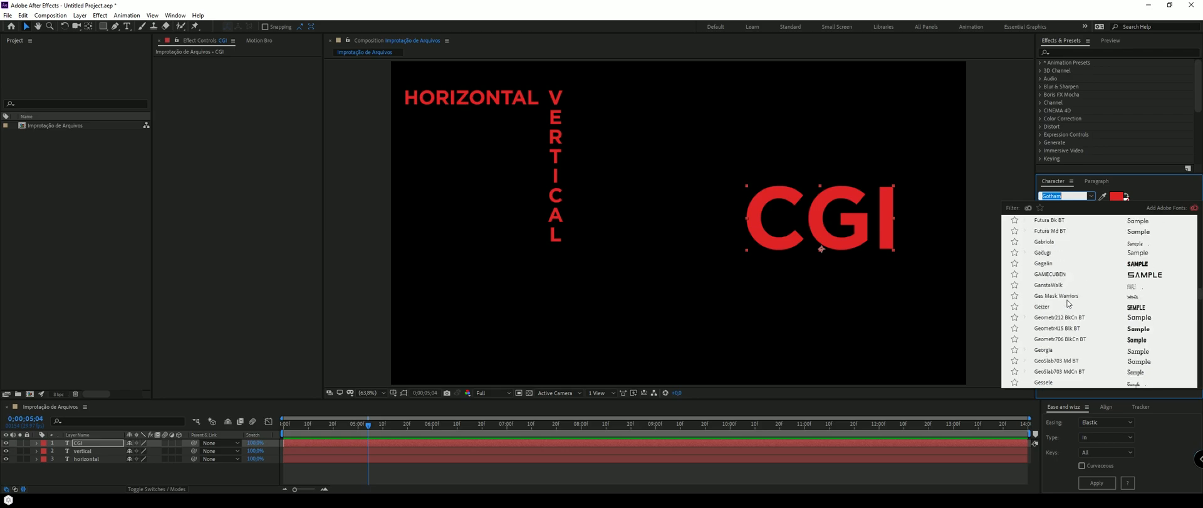
left_click(1044, 350)
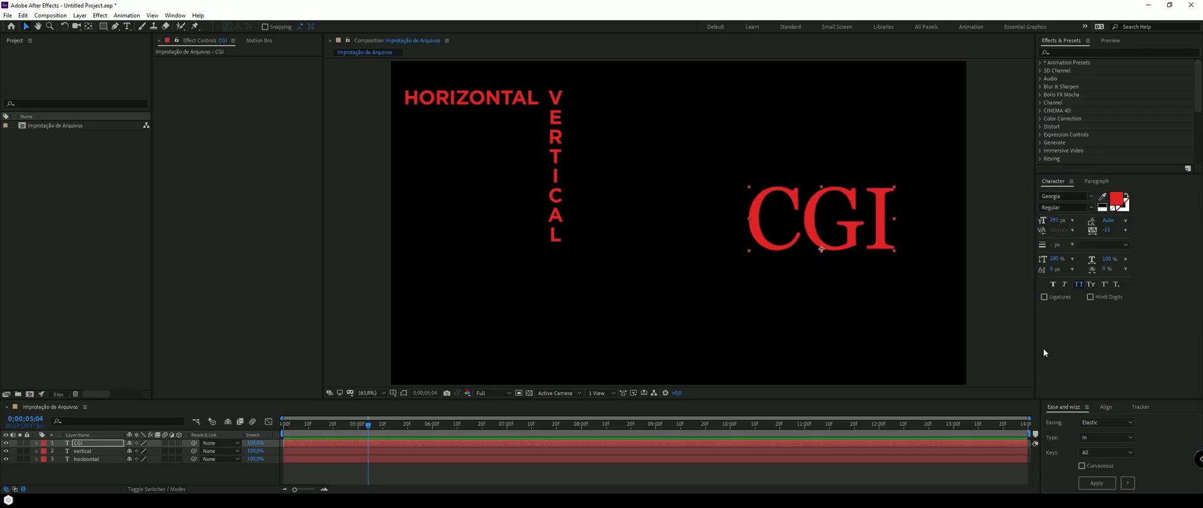
Change the CGI text's font family to Gotham Black and shift the text slightly down and left.
left_click(1092, 196)
scroll(1104, 326, "down", 3)
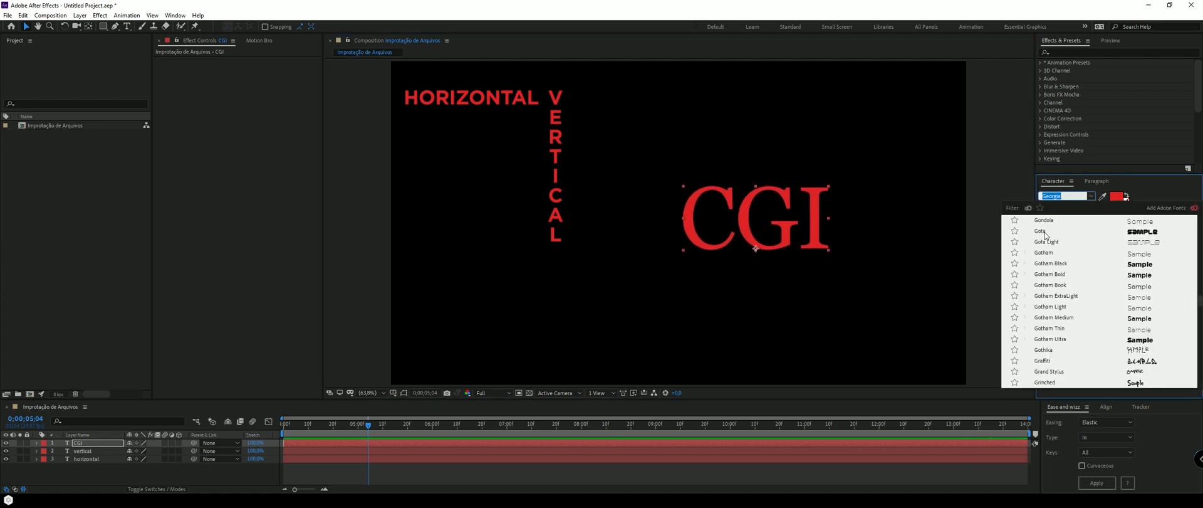
left_click(1066, 264)
left_click_drag(795, 219, 776, 227)
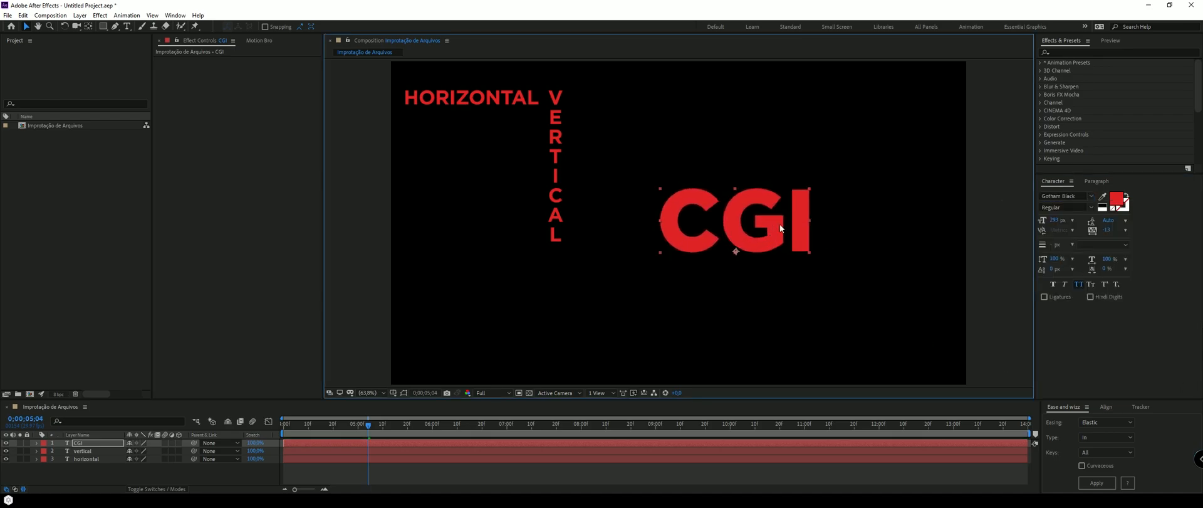
Try the Italic font style on the CGI text, and set the style back to Regular.
left_click(1065, 207)
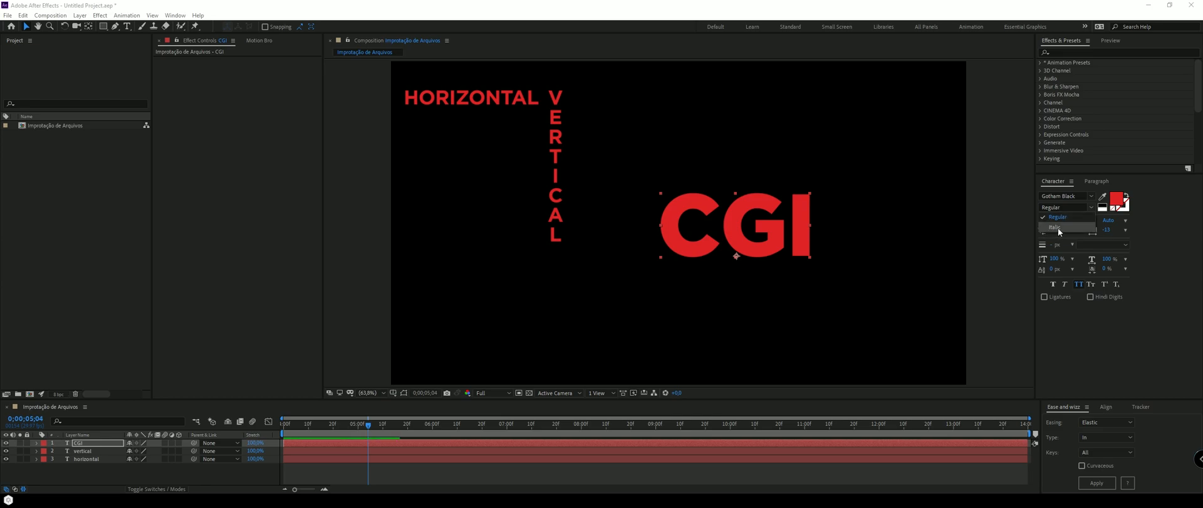
left_click(1058, 227)
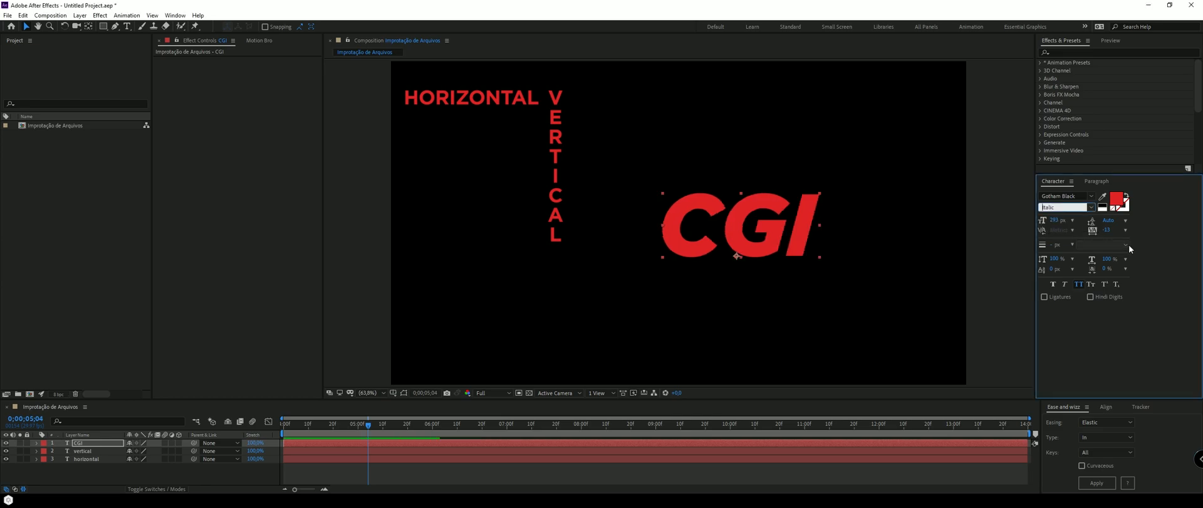
left_click(1091, 207)
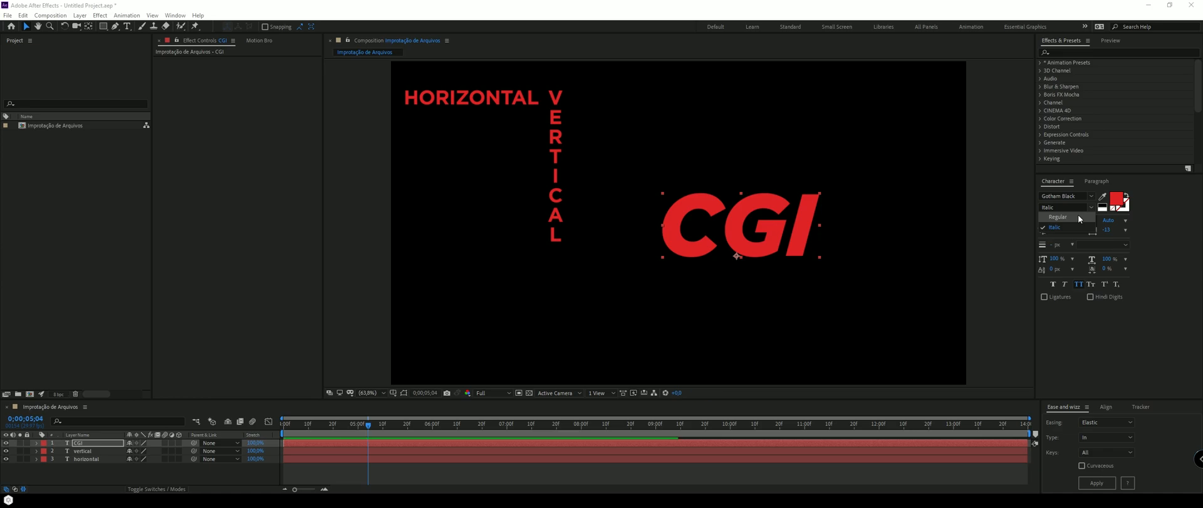
left_click(1078, 214)
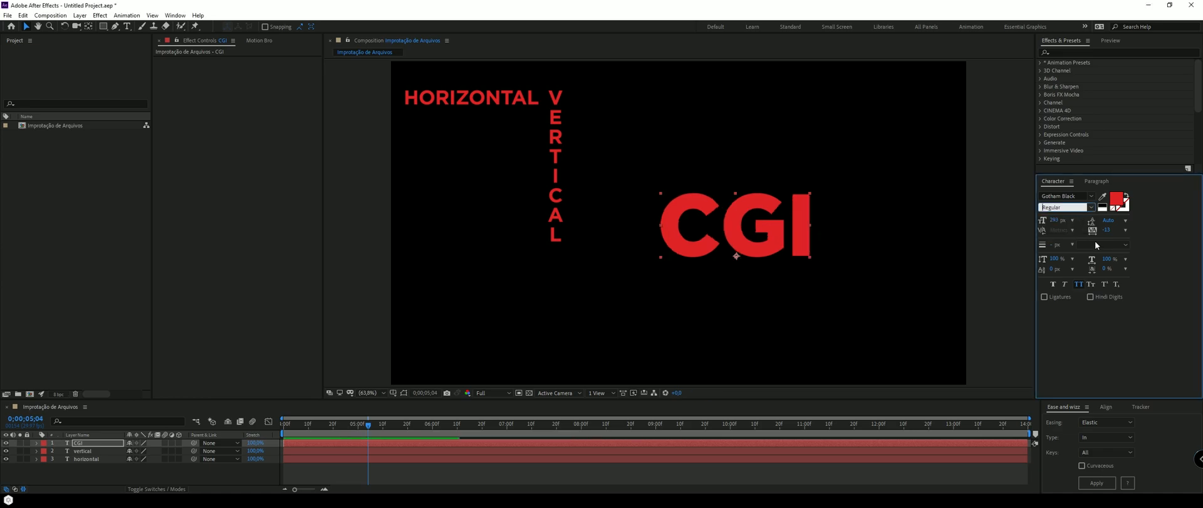
Change the CGI text's fill color to blue and move the text slightly down and right.
left_click(1110, 200)
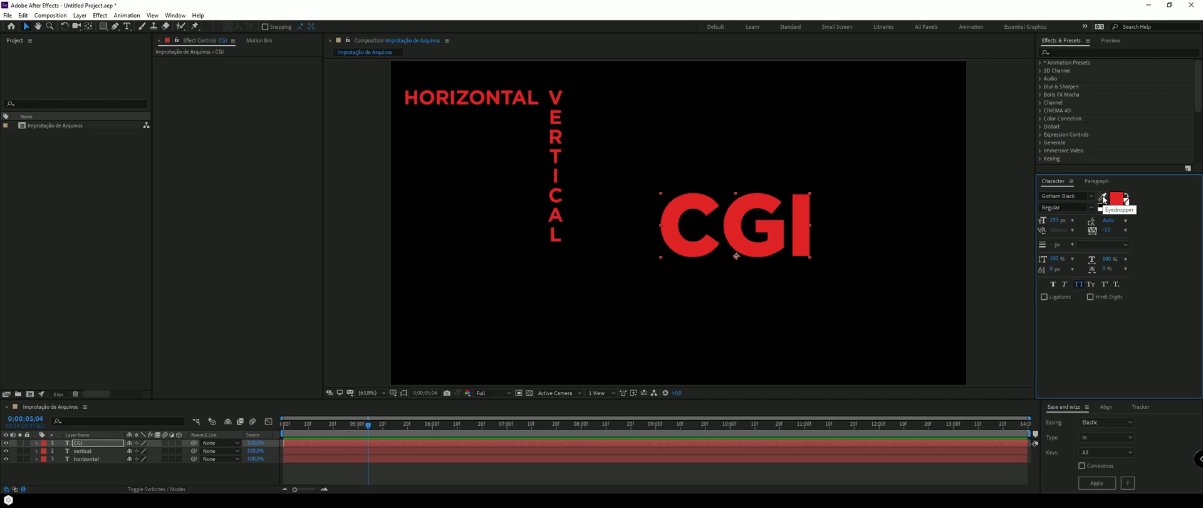
left_click(1103, 198)
left_click(1082, 281)
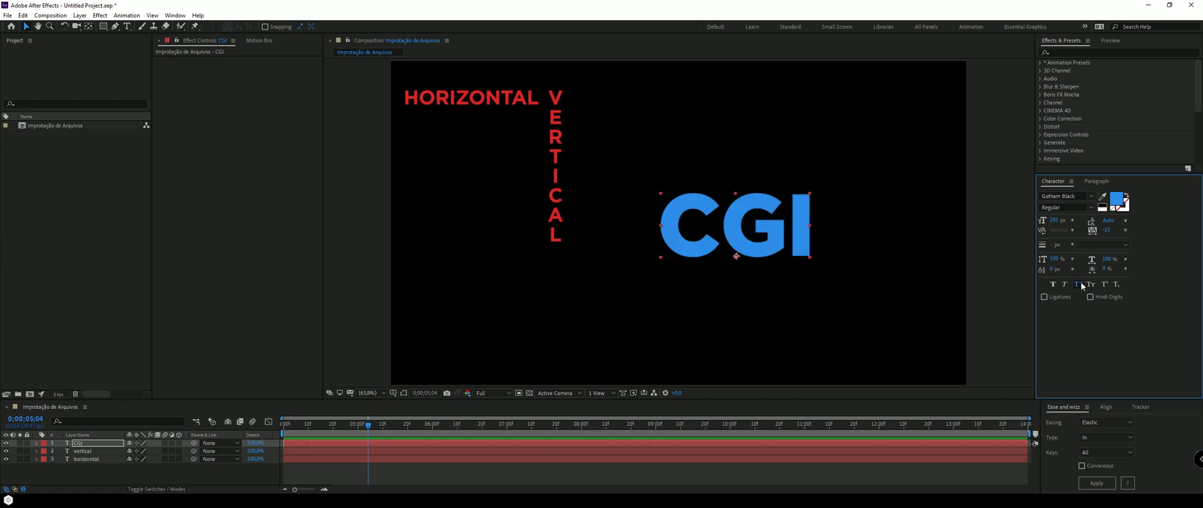
left_click_drag(770, 249, 826, 260)
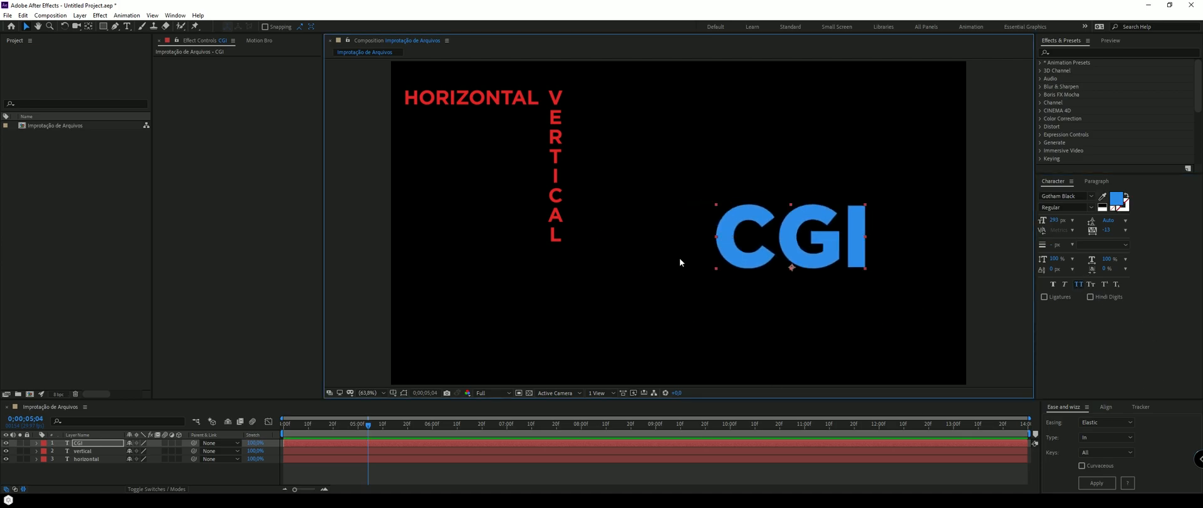
Undo the CGI text's last move and change its fill color to magenta.
key("ctrl+z")
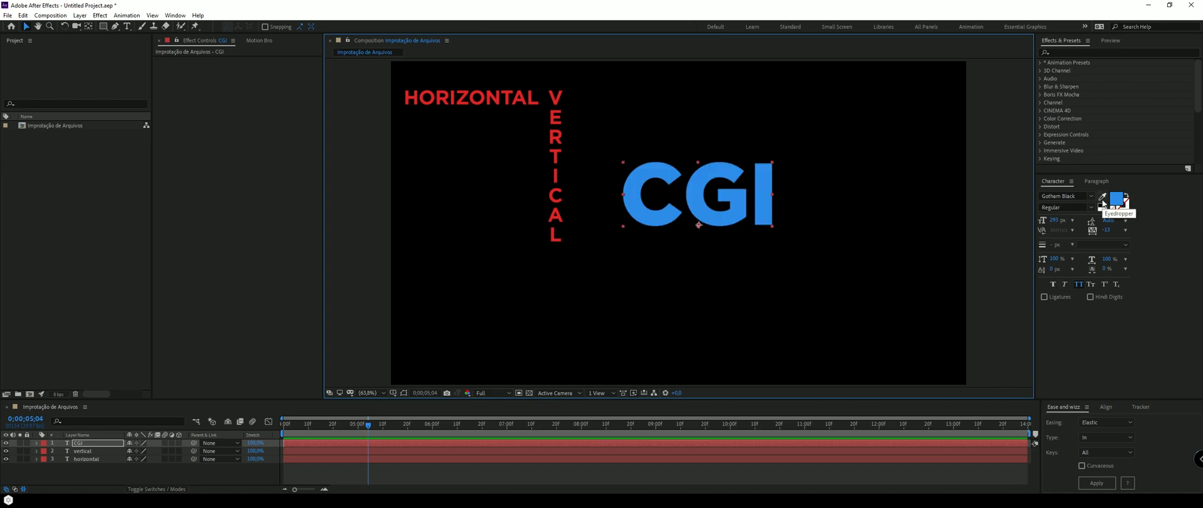
left_click(1120, 204)
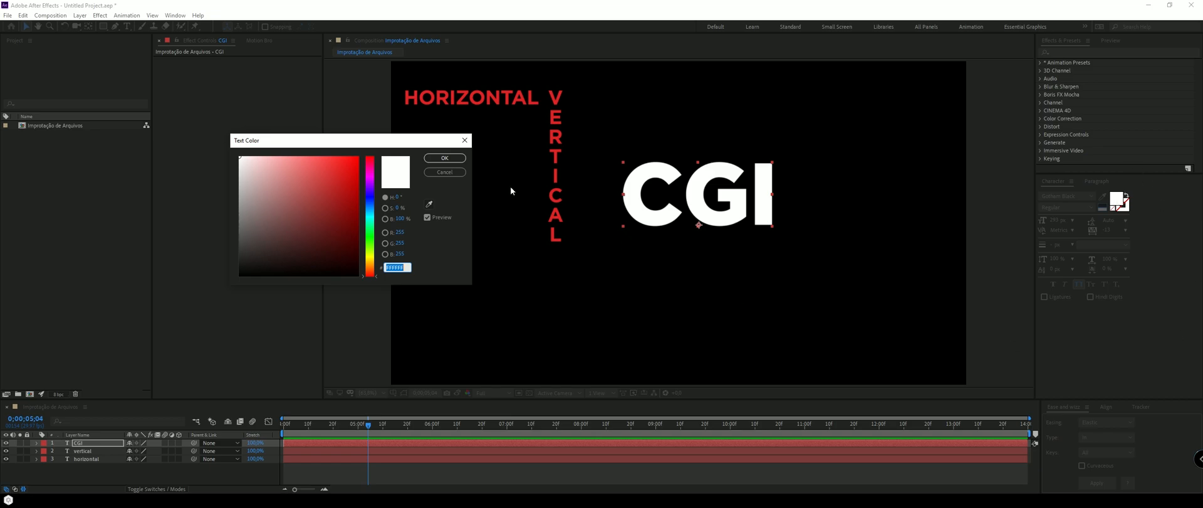
left_click_drag(277, 148, 848, 200)
left_click(876, 233)
left_click(903, 224)
left_click(904, 230)
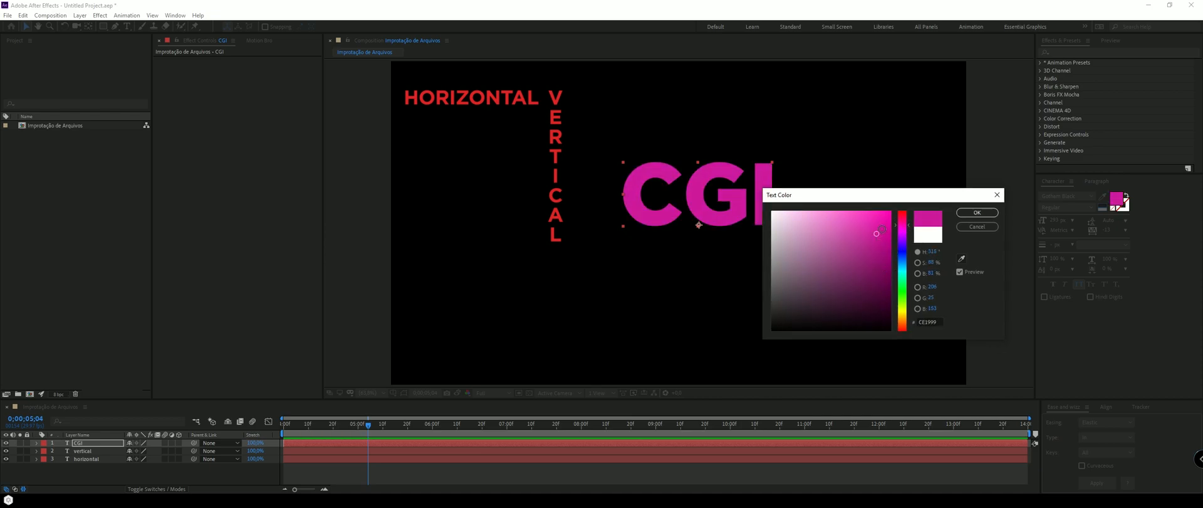
left_click(997, 235)
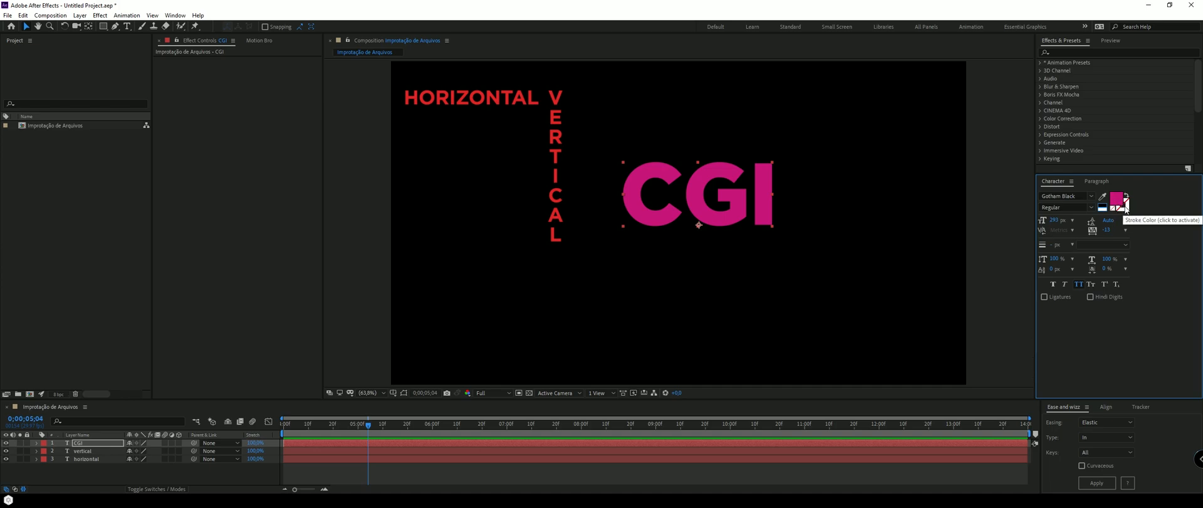
Give the CGI text an off-white stroke color, F1F1F1.
left_click(1122, 205)
left_click(1127, 206)
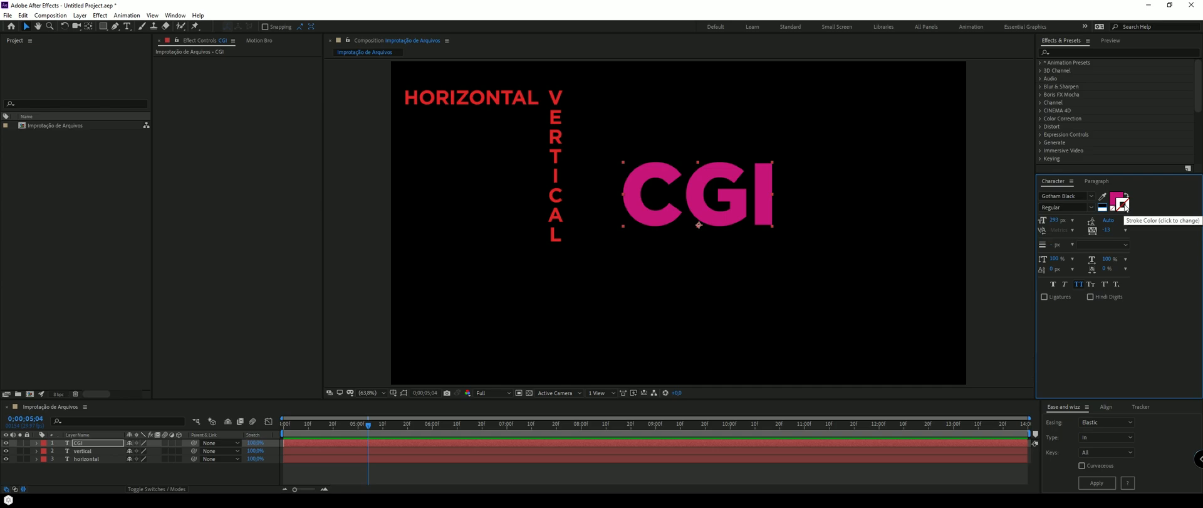
left_click(1124, 206)
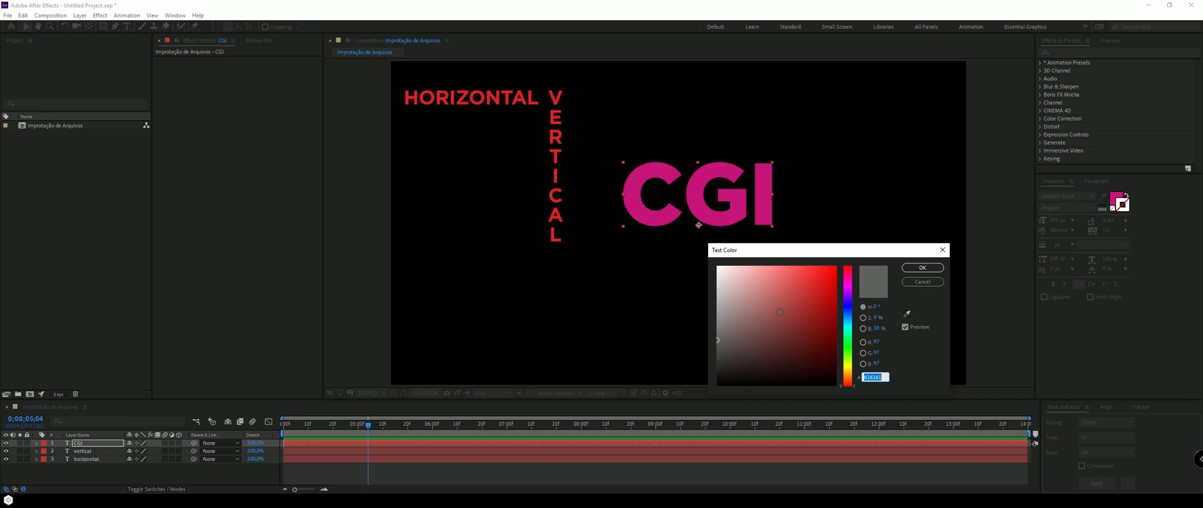
mouse_move(779, 311)
left_mouse_down()
mouse_move(691, 269)
mouse_move(704, 272)
left_mouse_up()
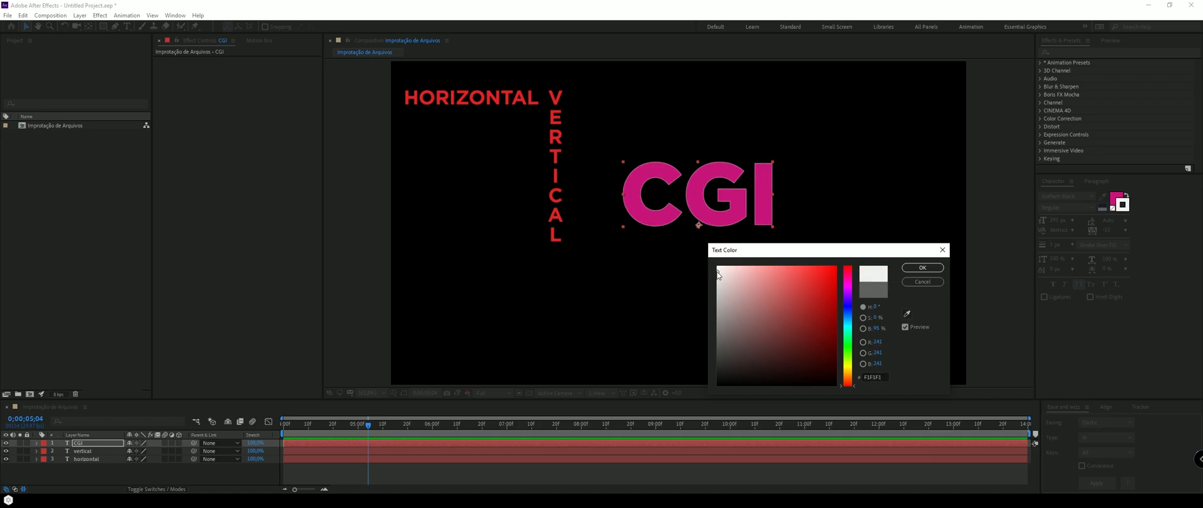
left_click(921, 269)
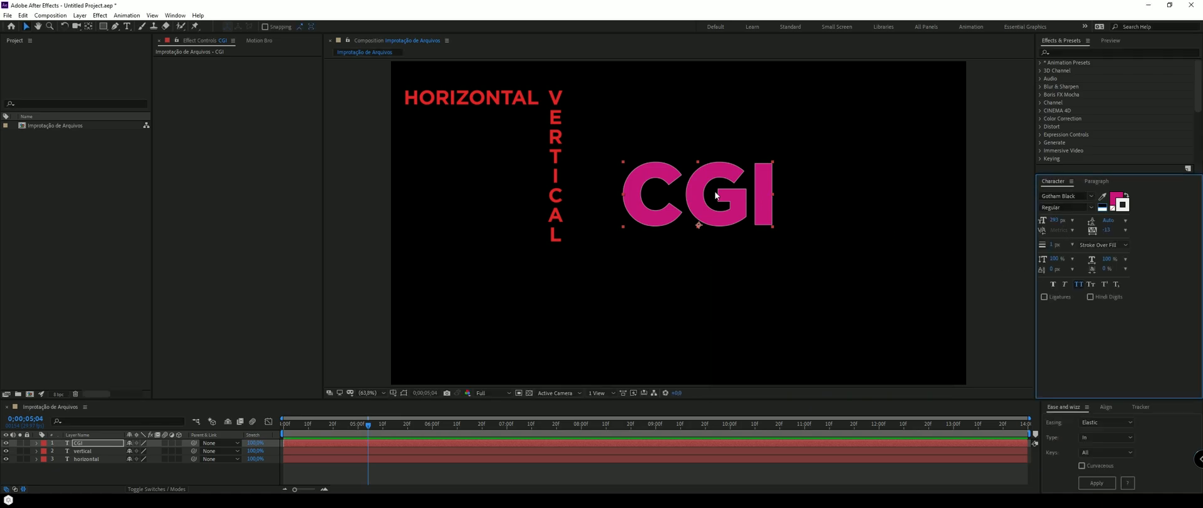
Inspect the CGI text's outline up close, widen the stroke to 34 px and set it to Fill Over Stroke.
key("period")
key("period")
key("period")
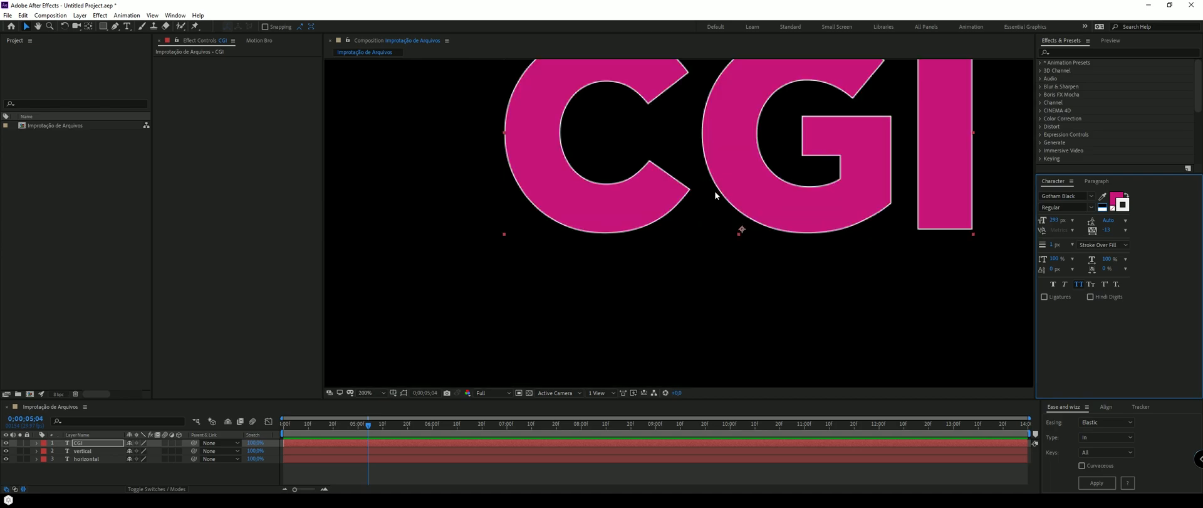
left_click_drag(715, 192, 672, 304)
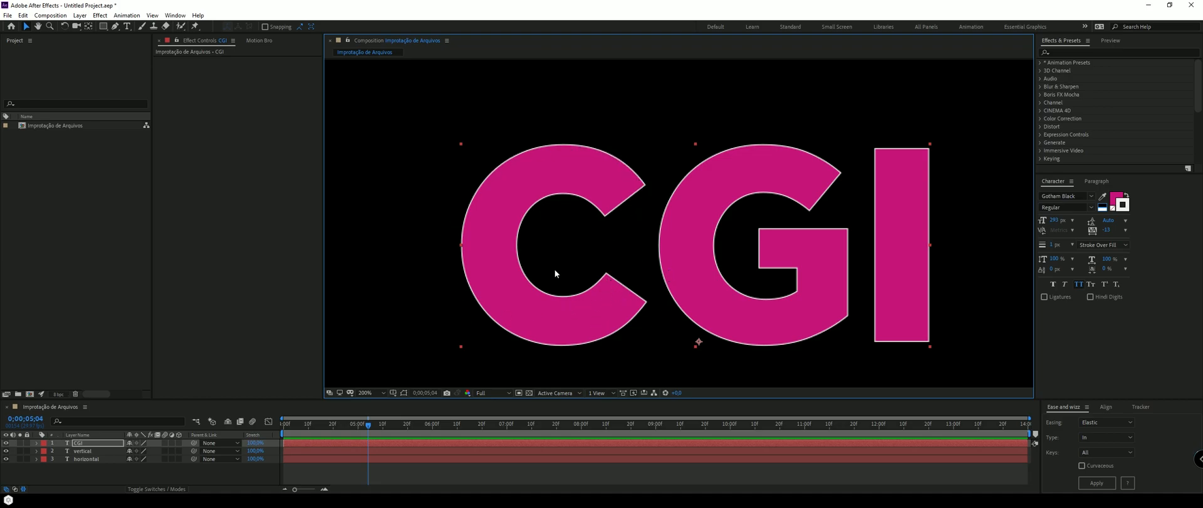
left_click(363, 393)
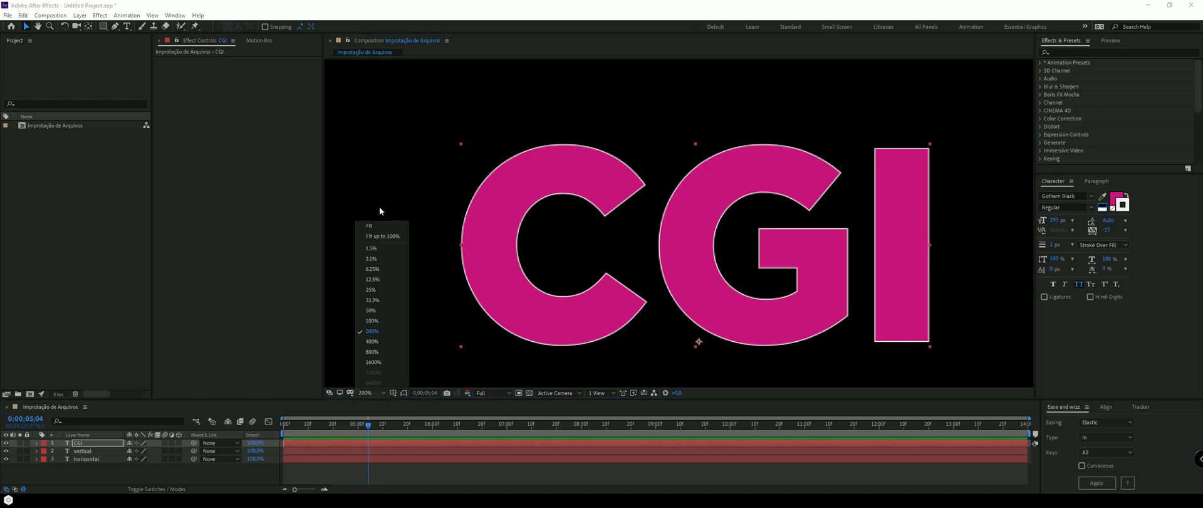
left_click(370, 226)
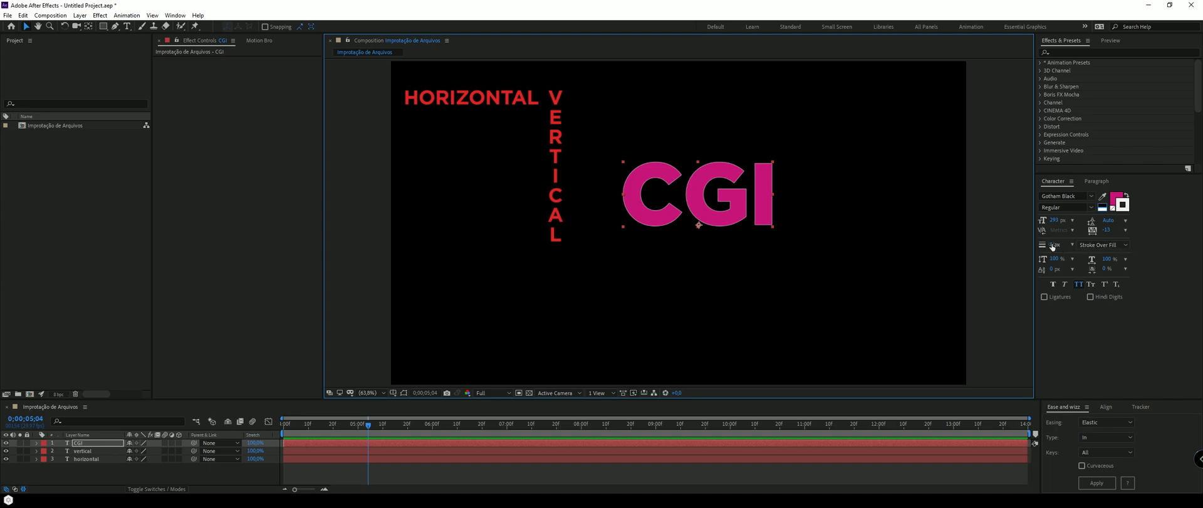
left_click_drag(1053, 248, 1069, 248)
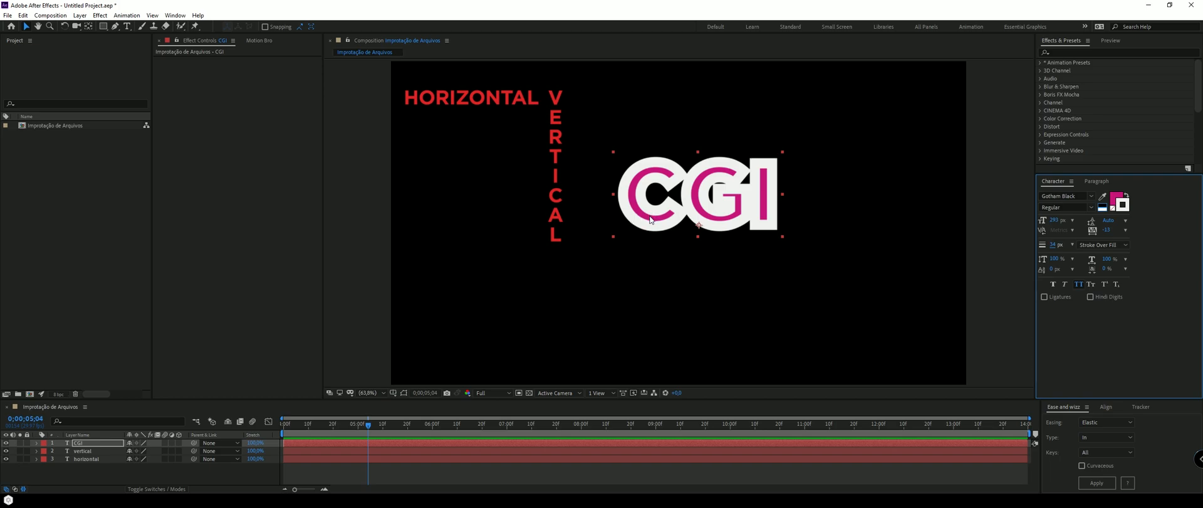
left_click(1106, 245)
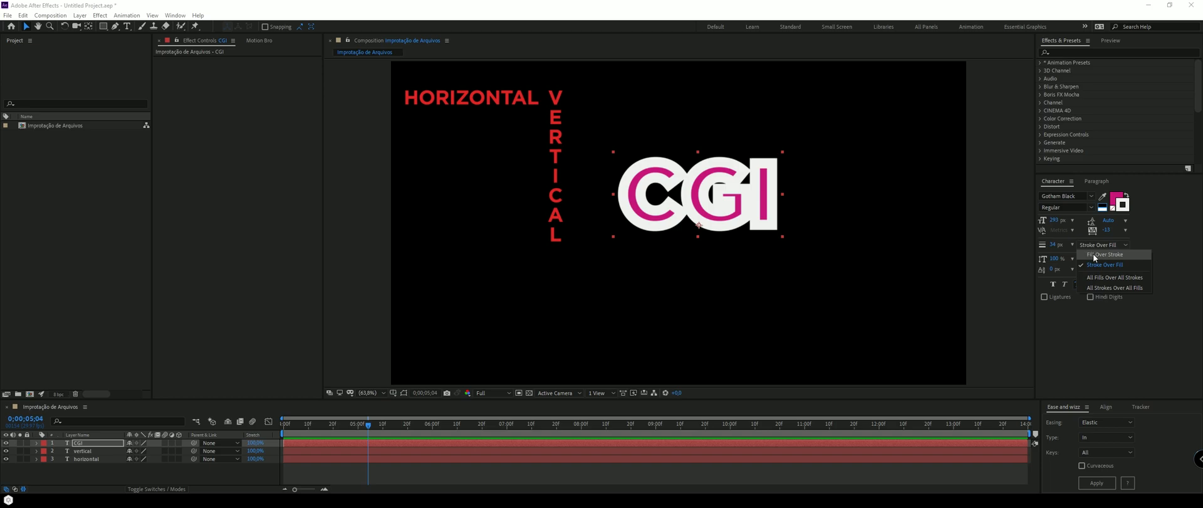
left_click(1122, 255)
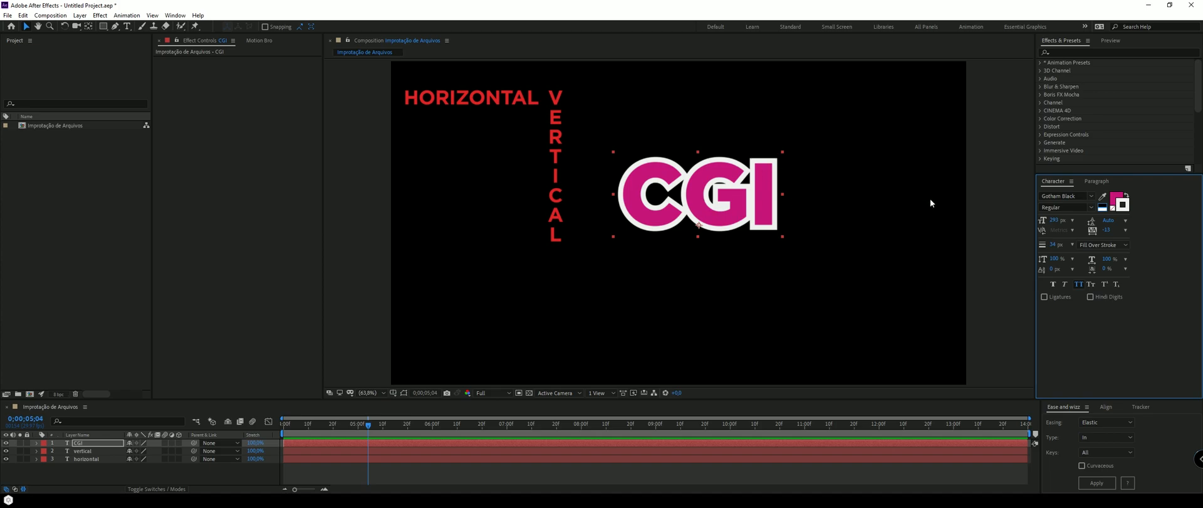
Try stroke widths up to about 142 px on the CGI text, and set its overlap mode to All Fills Over All Strokes.
mouse_move(1049, 247)
left_mouse_down()
mouse_move(1038, 247)
mouse_move(1068, 247)
mouse_move(1045, 247)
left_mouse_up()
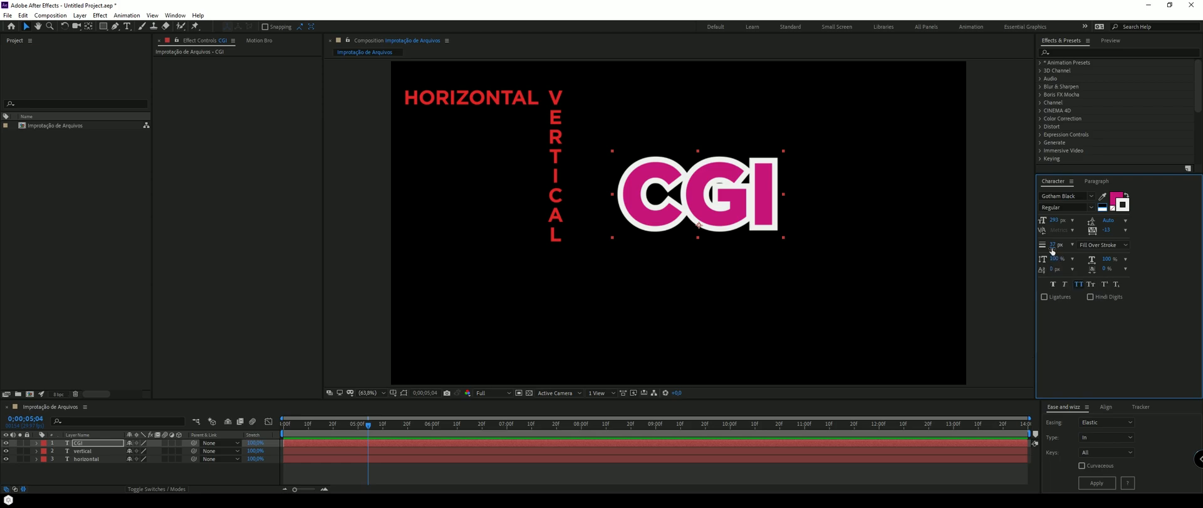
left_click_drag(1051, 245, 1088, 244)
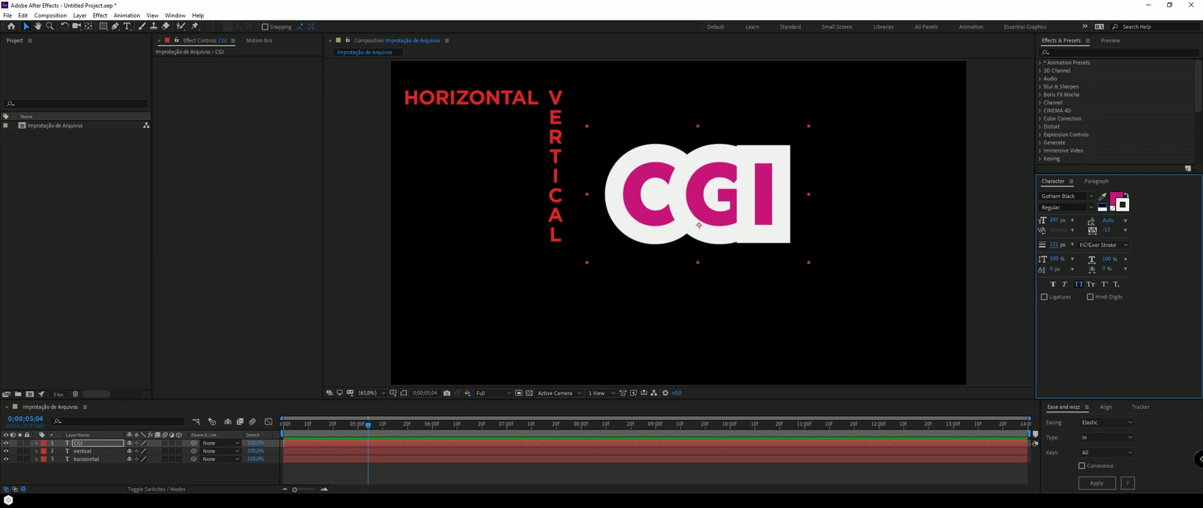
mouse_move(1088, 244)
left_mouse_down()
mouse_move(1067, 246)
mouse_move(1098, 244)
left_mouse_up()
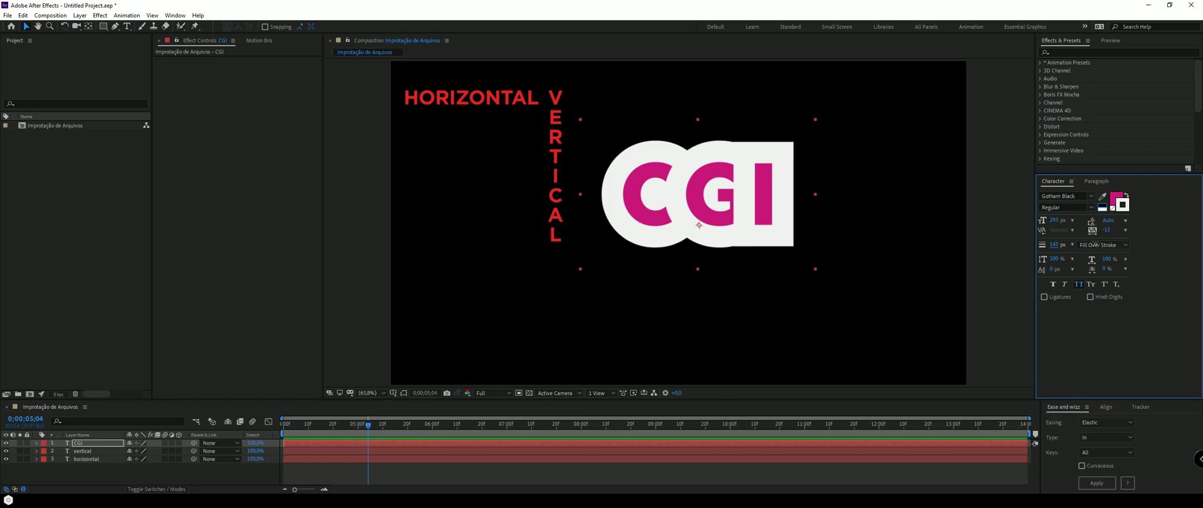
left_click_drag(1098, 244, 1051, 247)
left_click(1108, 246)
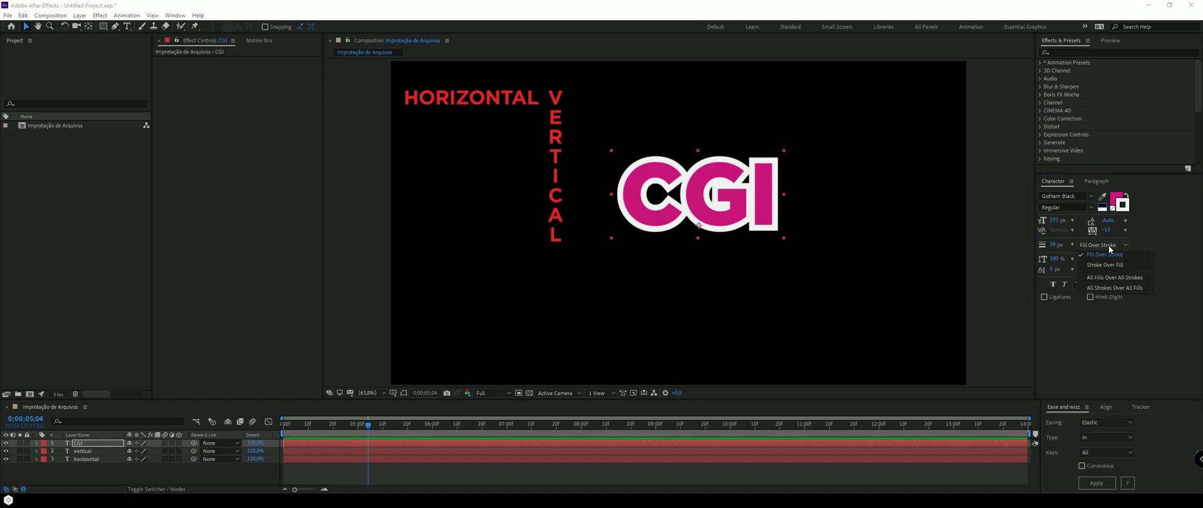
left_click(1136, 280)
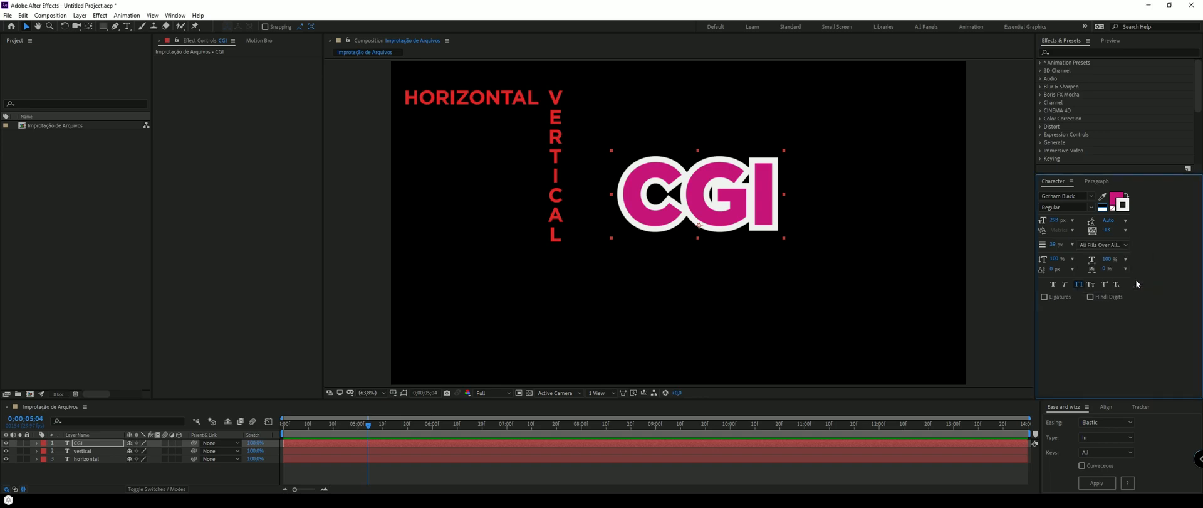
Widen the CGI text's stroke to 120 px and try the All Strokes Over All Fills mode.
left_click_drag(1053, 244, 1093, 244)
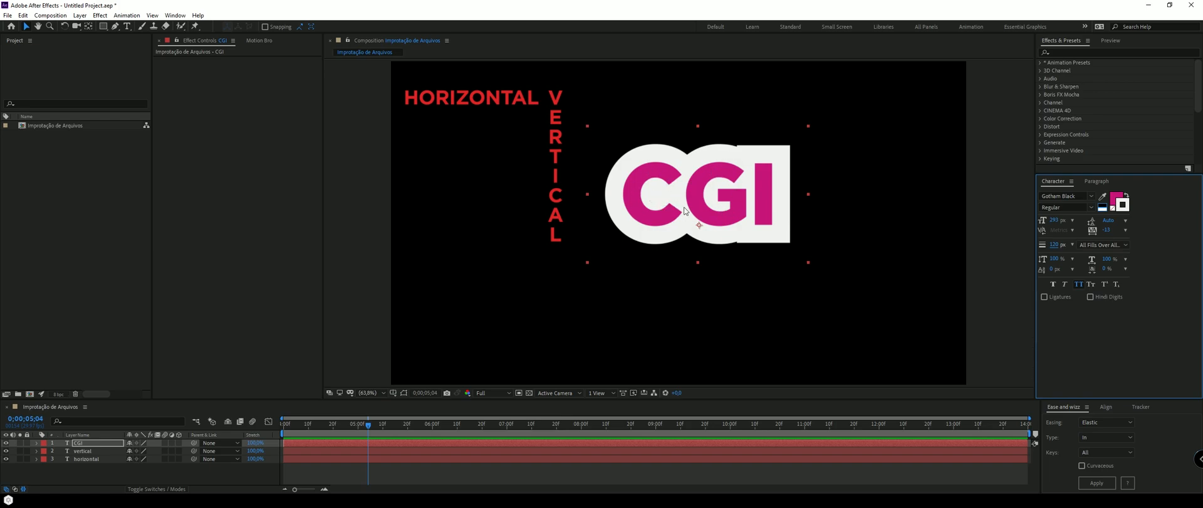
left_click(1103, 244)
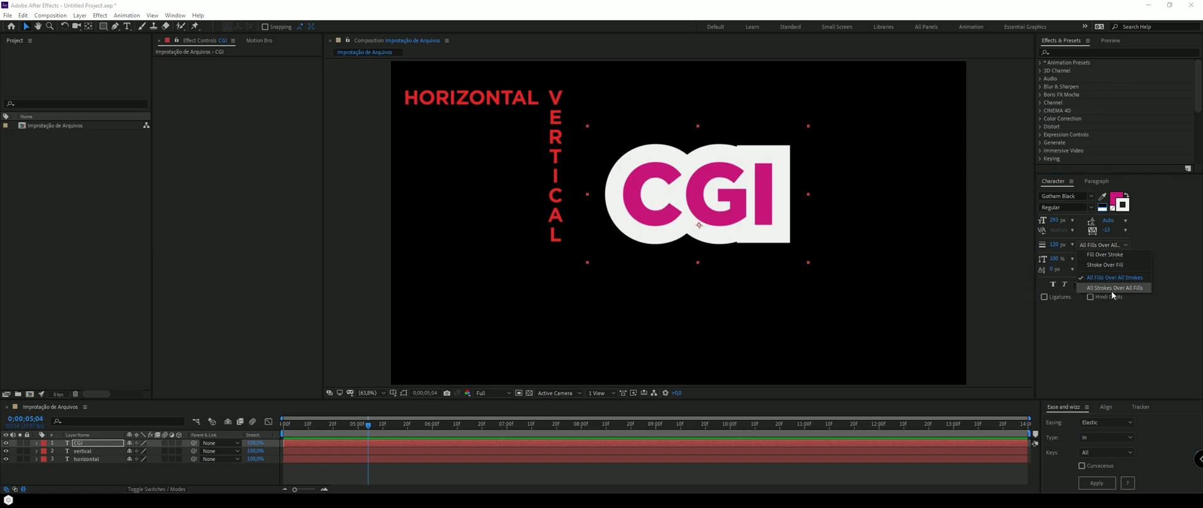
left_click(1107, 288)
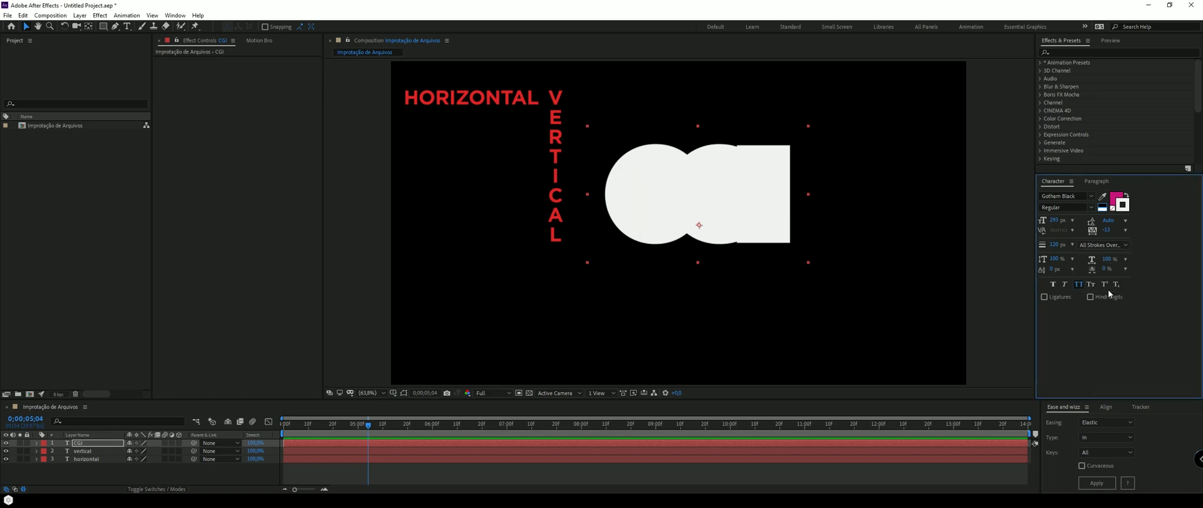
Reduce the CGI text's stroke width to about 21 px and set All Fills Over All Strokes.
mouse_move(1058, 243)
left_mouse_down()
mouse_move(1016, 246)
mouse_move(1034, 247)
mouse_move(1018, 257)
left_mouse_up()
left_click(1103, 244)
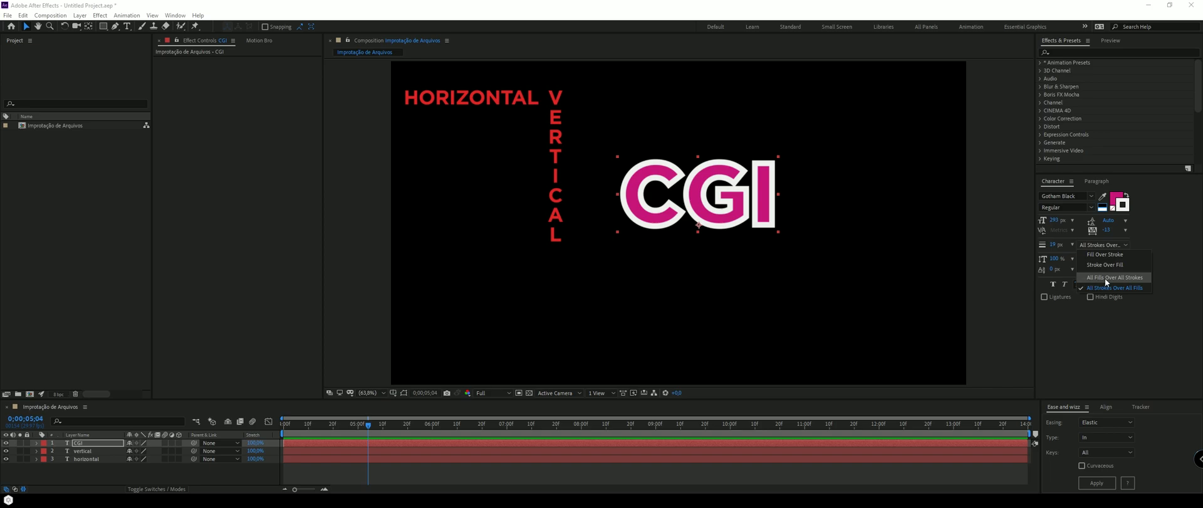
left_click(1105, 282)
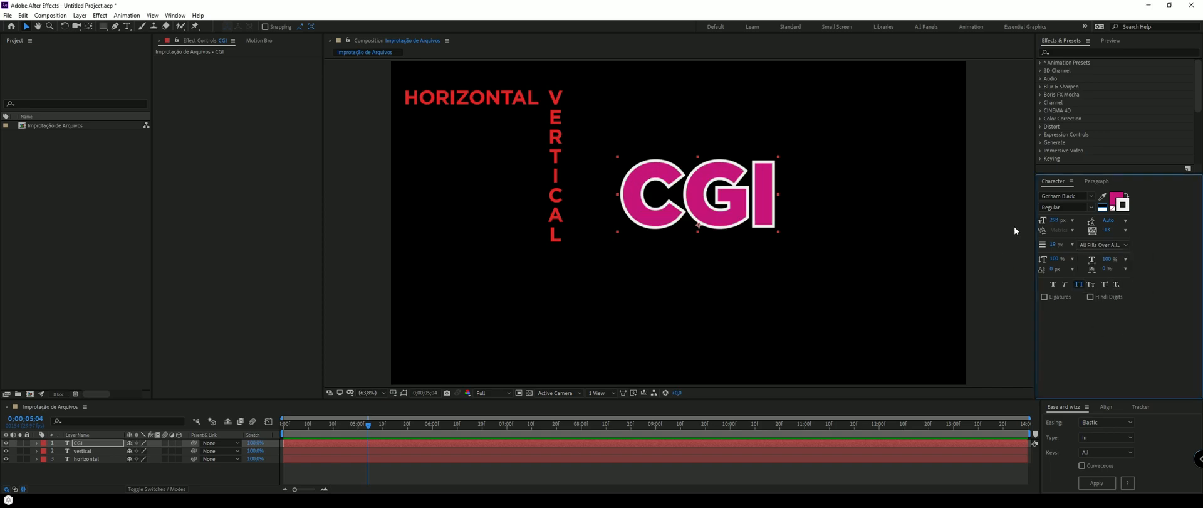
mouse_move(1054, 247)
left_mouse_down()
mouse_move(1070, 245)
mouse_move(1057, 245)
left_mouse_up()
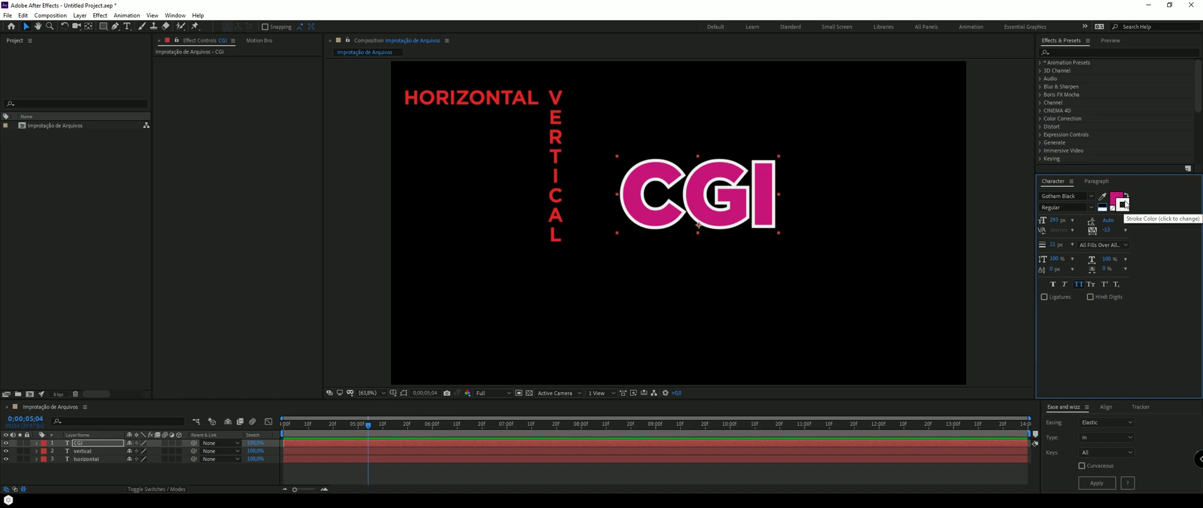
Swap the CGI text's fill and stroke colors back and forth, ending with the magenta fill and off-white stroke.
left_click(1126, 196)
left_click(1126, 196)
left_click(1126, 196)
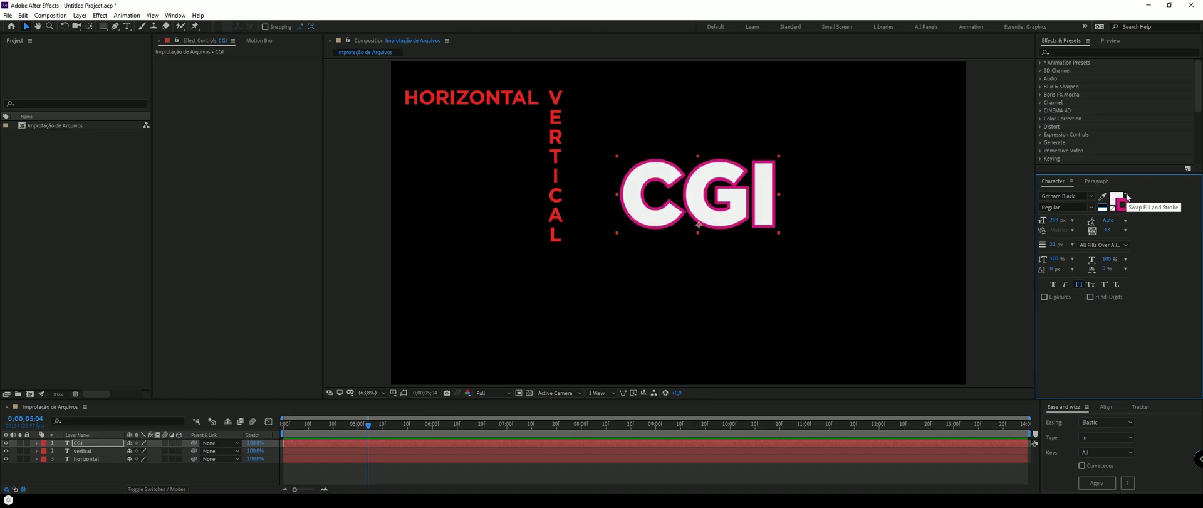
left_click(1126, 195)
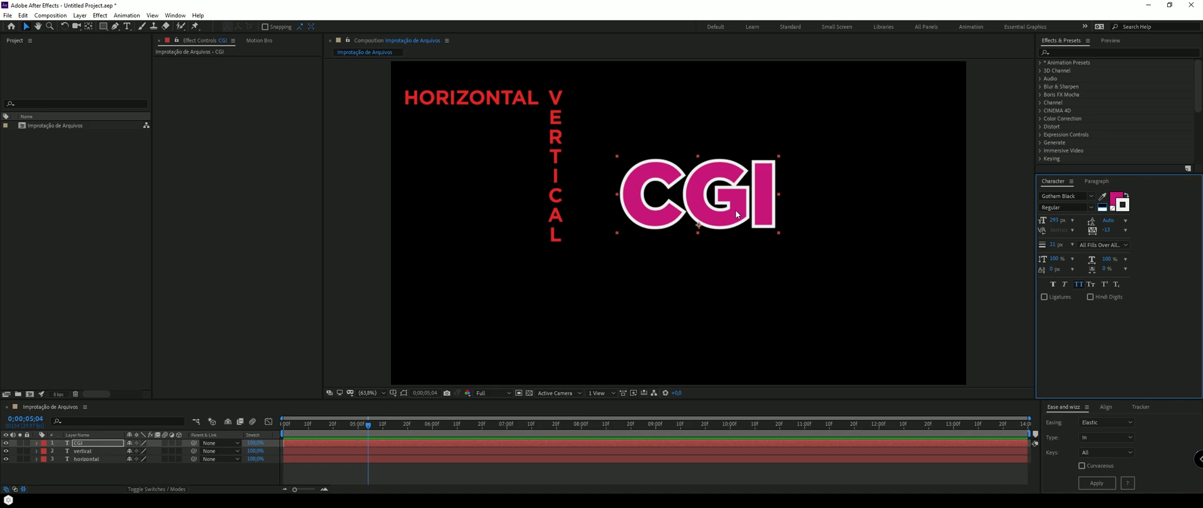
left_click(1126, 195)
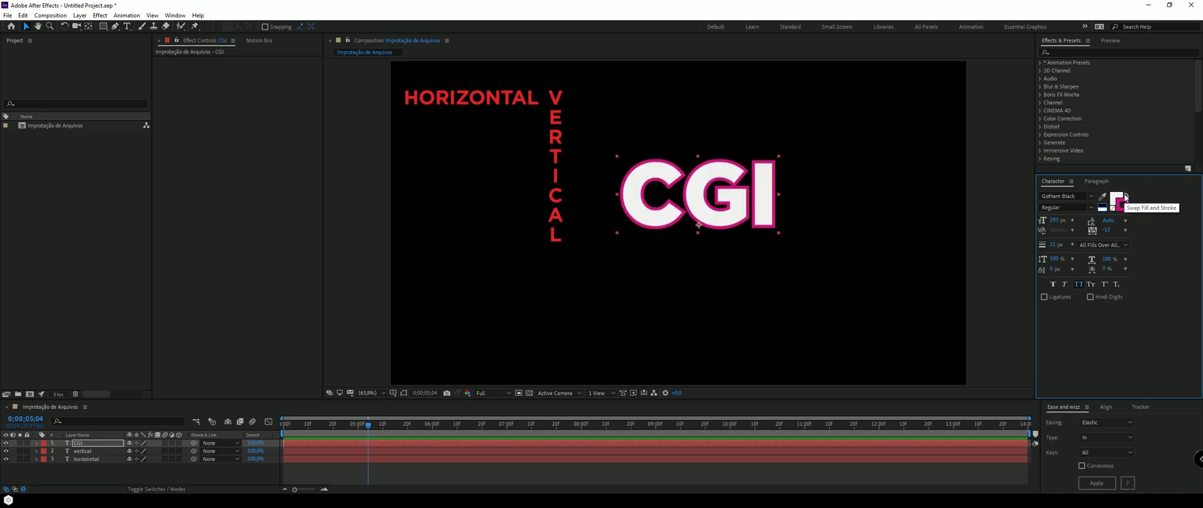
left_click(1126, 195)
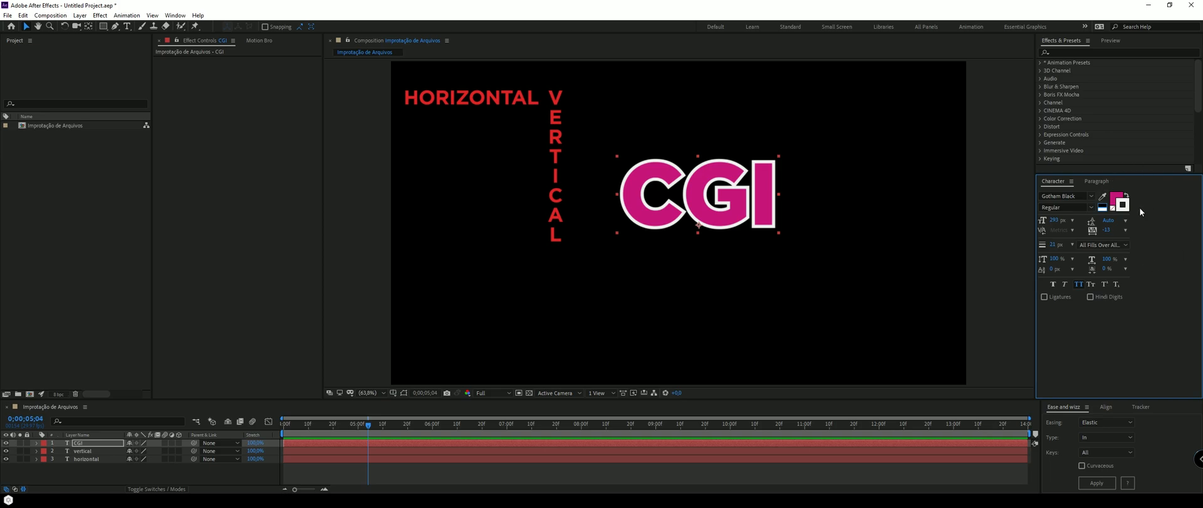
Enlarge the CGI text to about 323 px and add a second line reading COMPUTER below it.
mouse_move(1054, 220)
left_mouse_down()
mouse_move(1098, 219)
mouse_move(1029, 219)
mouse_move(1068, 219)
left_mouse_up()
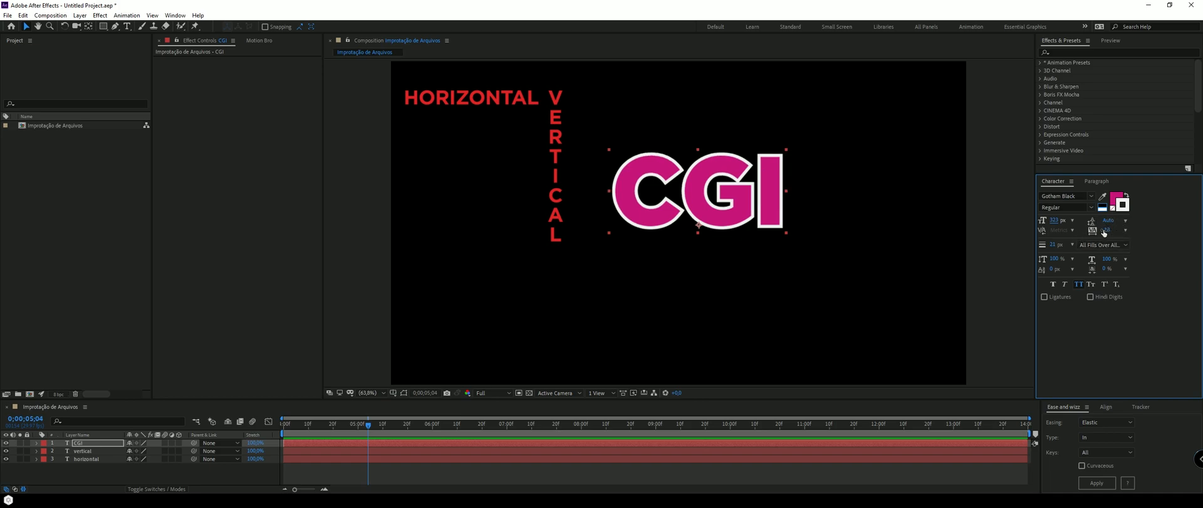
key("t")
key("ctrl+t")
left_click(780, 190)
key("Return")
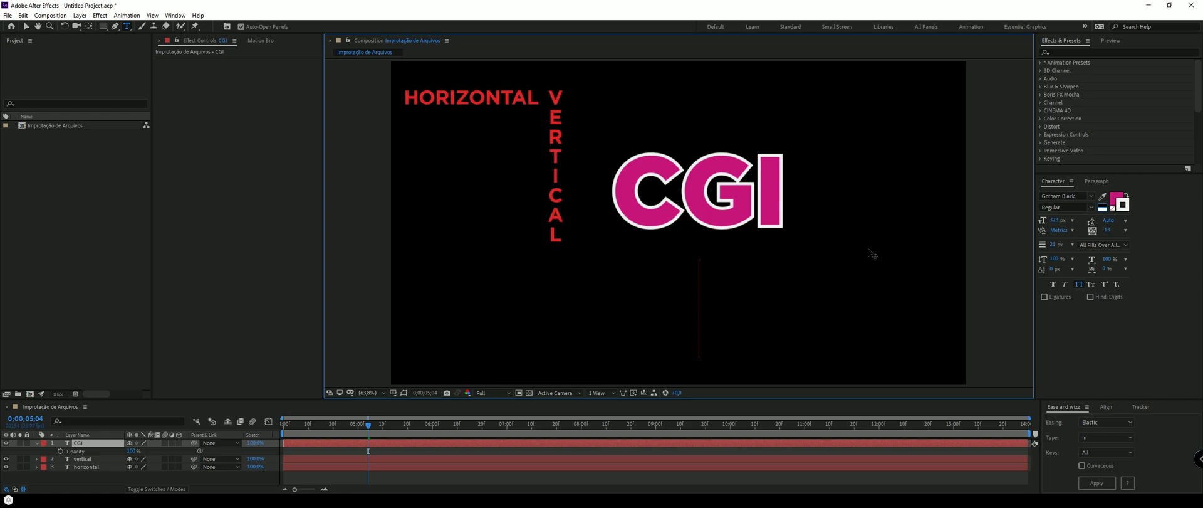
type("COMPMUT")
key("BackSpace")
key("BackSpace")
key("BackSpace")
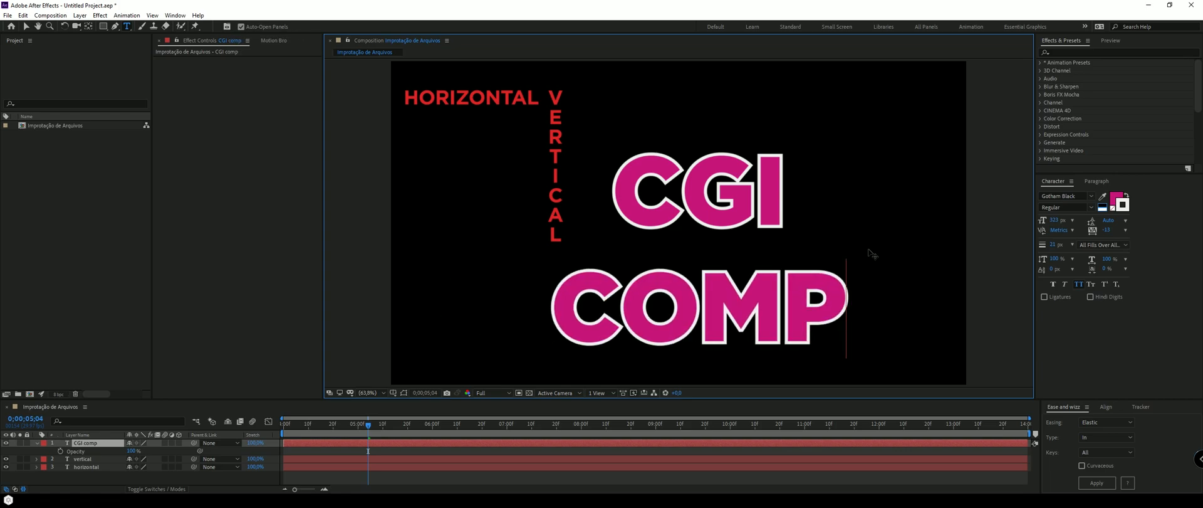
key("BackSpace")
type("PUTER")
Reduce only the COMPUTER line's font size to about 94 px so it matches the width of CGI.
key("ctrl+a")
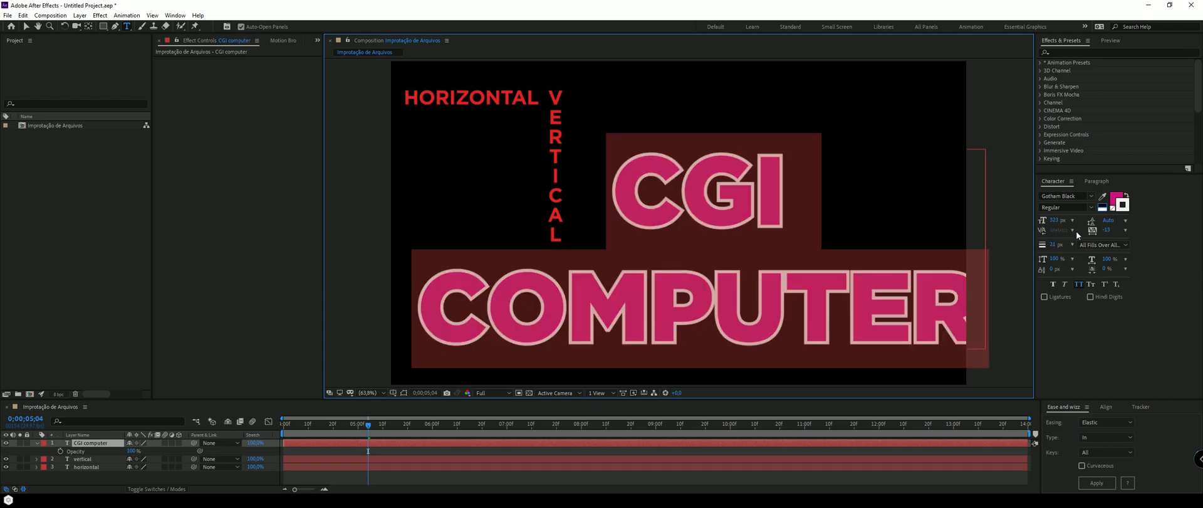
key("Left")
left_click_drag(978, 293, 415, 294)
left_click_drag(1059, 221, 956, 231)
left_click(794, 291)
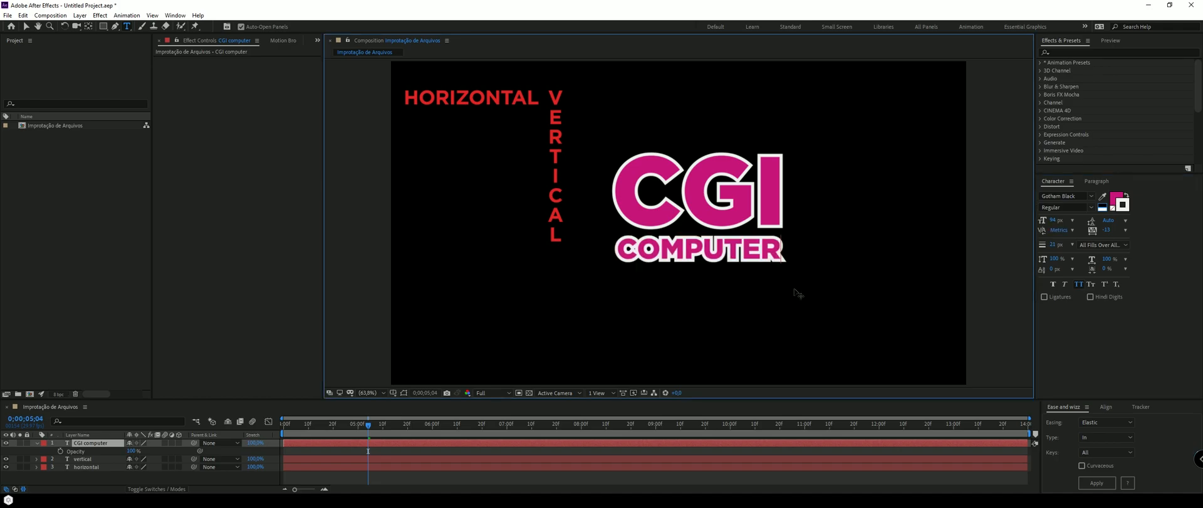
Add a third line reading graphcis below COMPUTER and slightly increase the leading of the whole text layer.
type("graphcis")
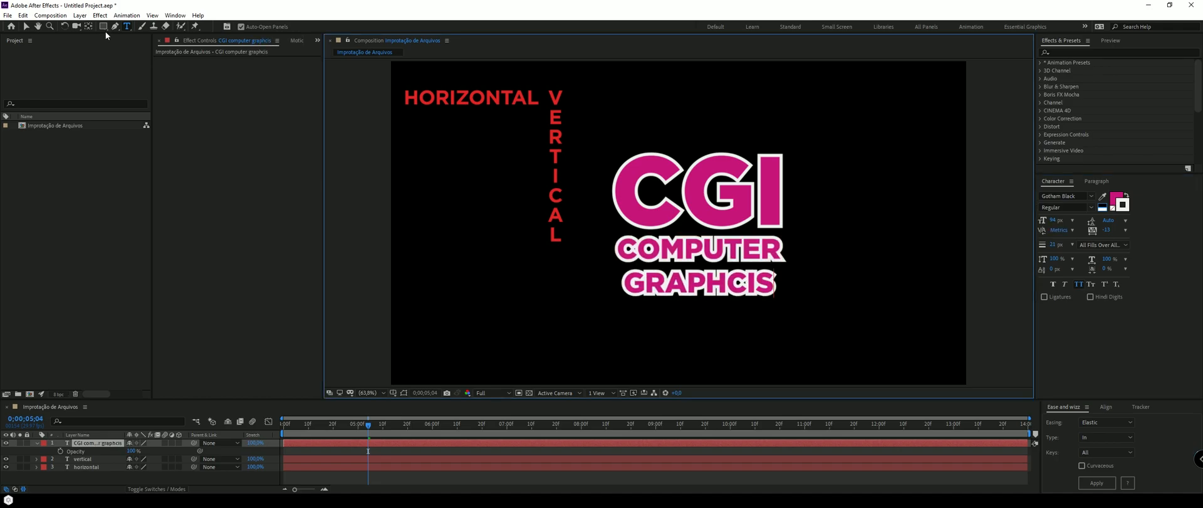
left_click(25, 27)
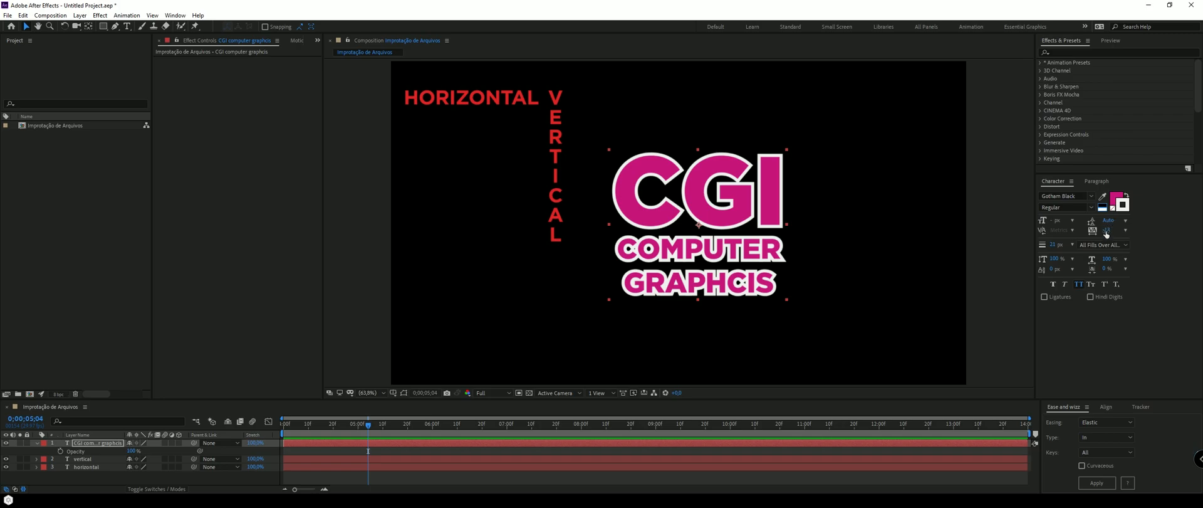
left_click_drag(1108, 221, 1158, 228)
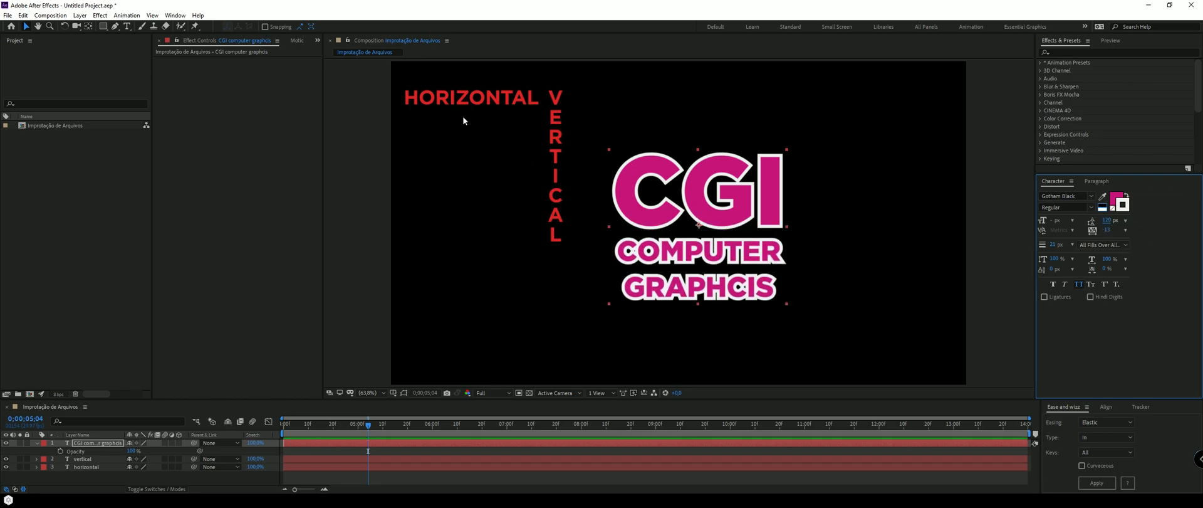
Move the HORIZONTAL text to the other side of the VERTICAL text, above CGI.
left_click(91, 467)
left_click_drag(477, 99, 658, 99)
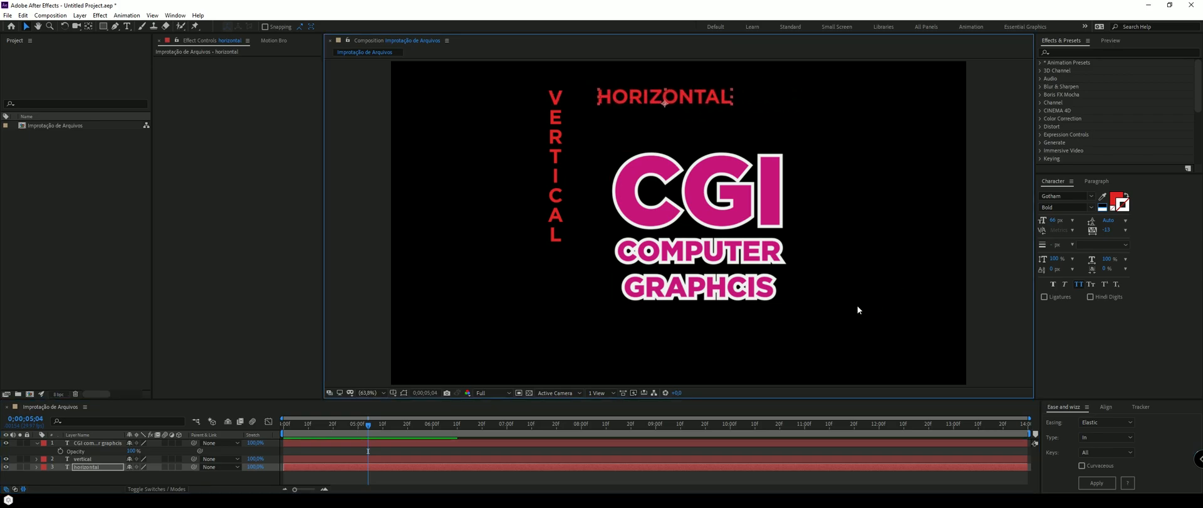
Widen the CGI text layer's tracking to about 194 and set its leading to about 141 px.
left_click(118, 443)
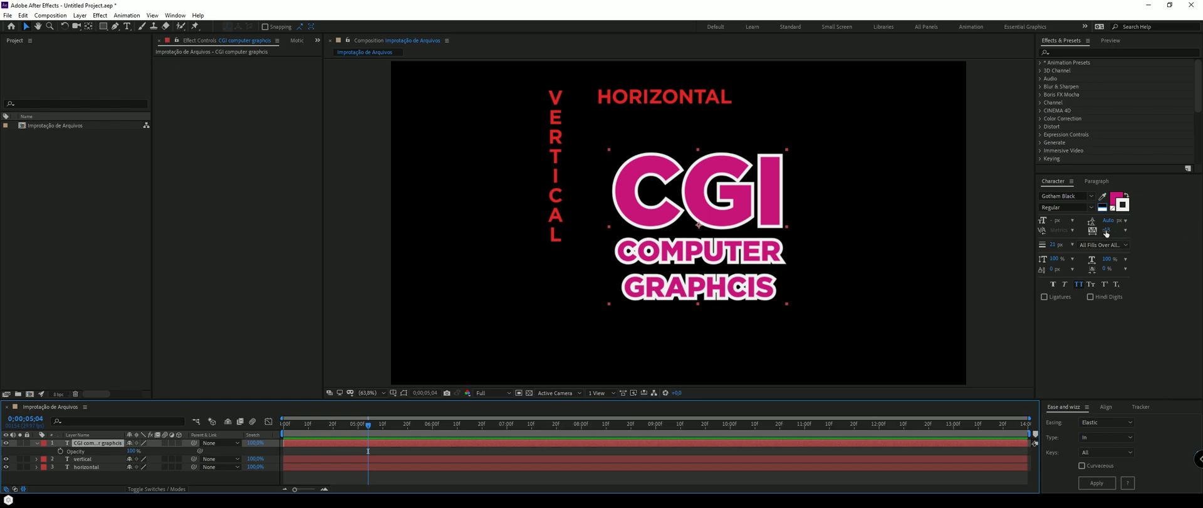
left_click_drag(1104, 232, 1197, 225)
left_click_drag(1106, 231, 1054, 233)
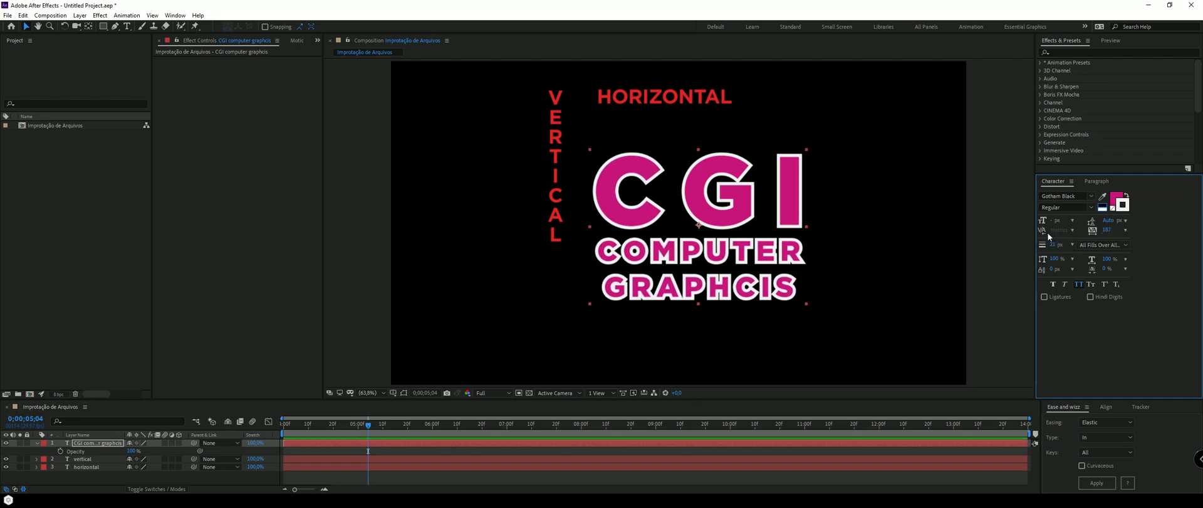
left_click(1072, 229)
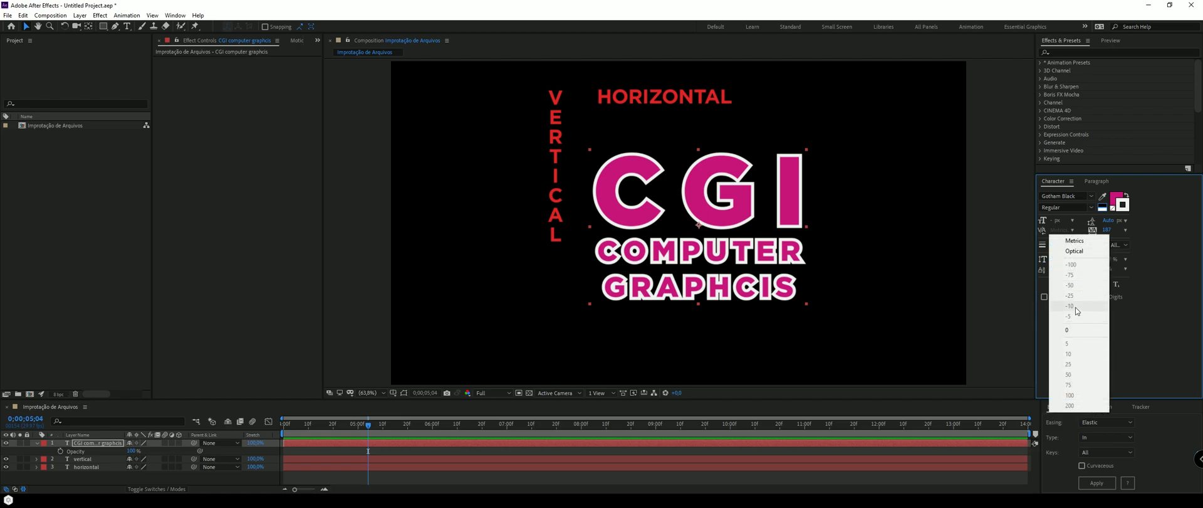
key("Escape")
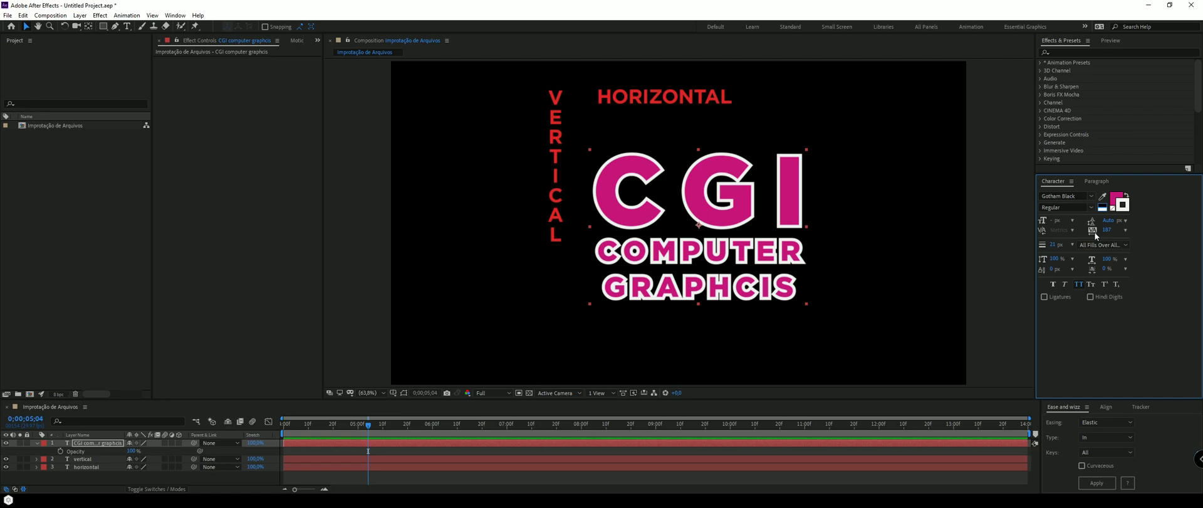
left_click_drag(1105, 230, 1114, 231)
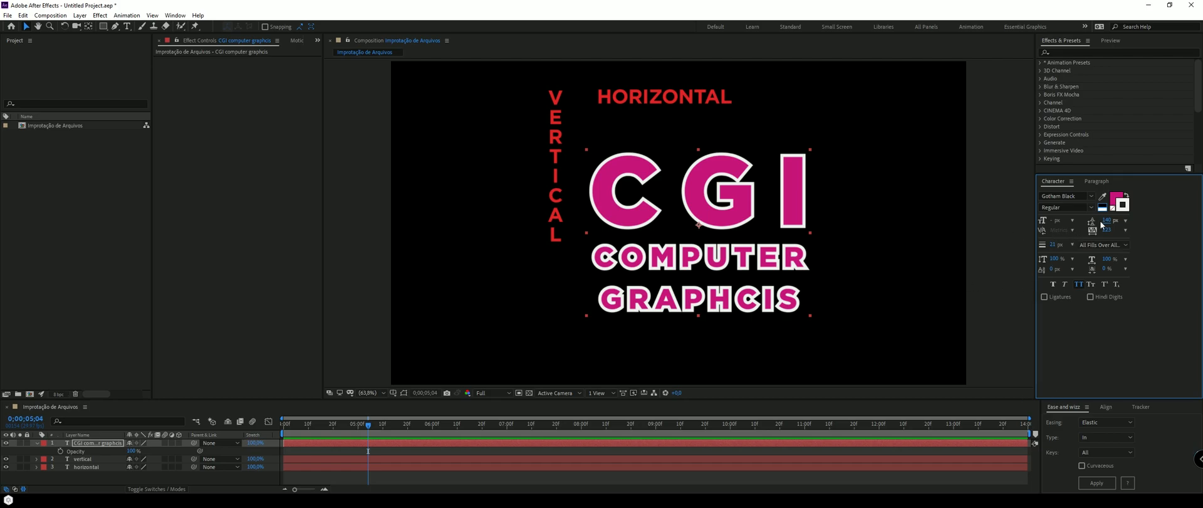
left_click_drag(1107, 231, 1003, 229)
mouse_move(1106, 220)
left_mouse_down()
mouse_move(1128, 223)
mouse_move(1110, 225)
left_mouse_up()
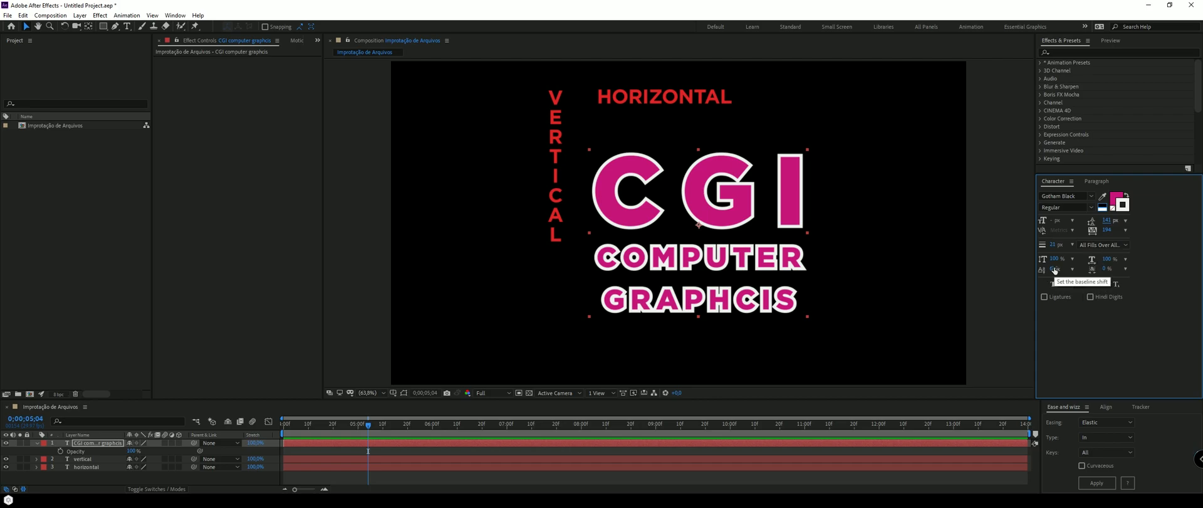
Stretch the CGI text layer to about 110% vertical scale and about 111% horizontal scale.
mouse_move(1054, 262)
left_mouse_down()
mouse_move(1084, 258)
mouse_move(1073, 264)
left_mouse_up()
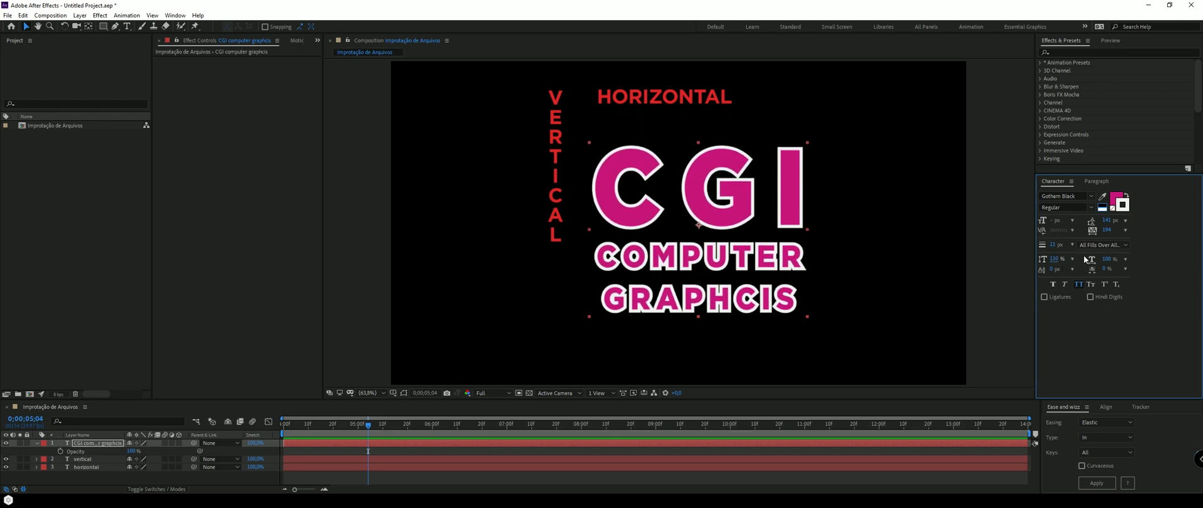
left_click_drag(1109, 262, 1028, 269)
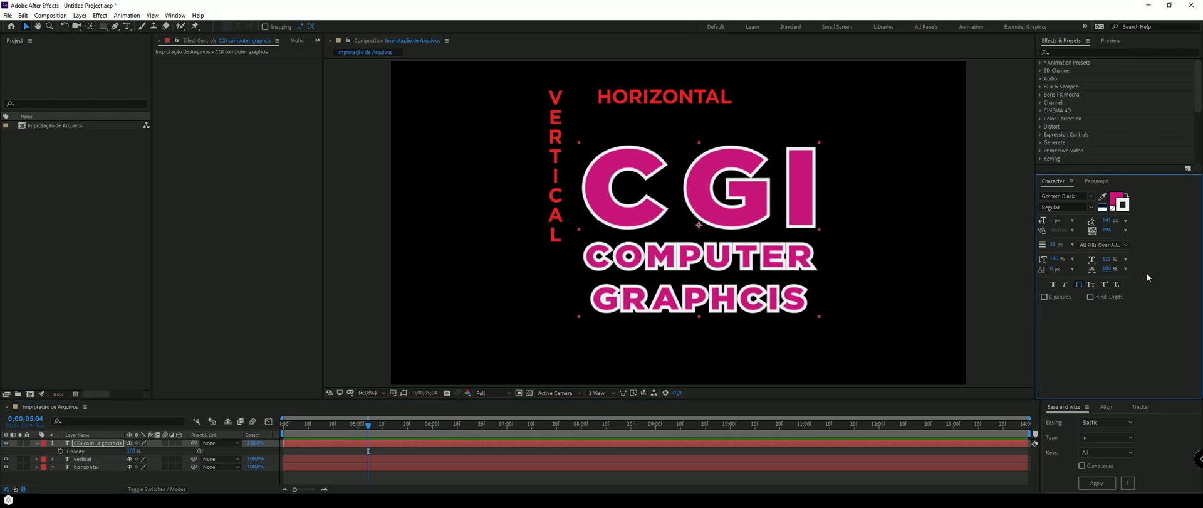
Apply Faux Bold to the CGI text layer and move it slightly away from the VERTICAL text.
left_click(1053, 284)
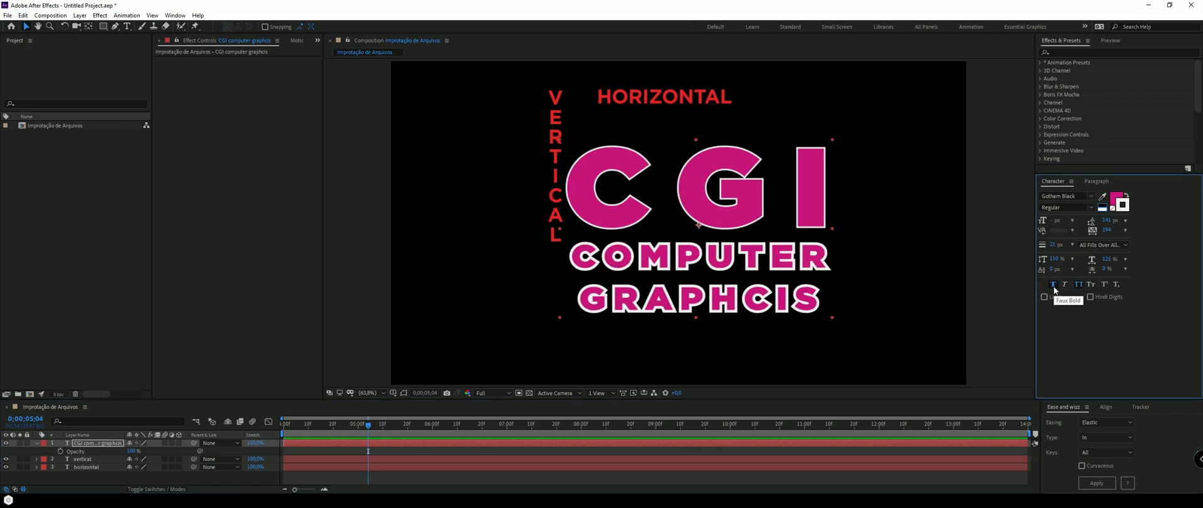
left_click_drag(678, 262, 713, 266)
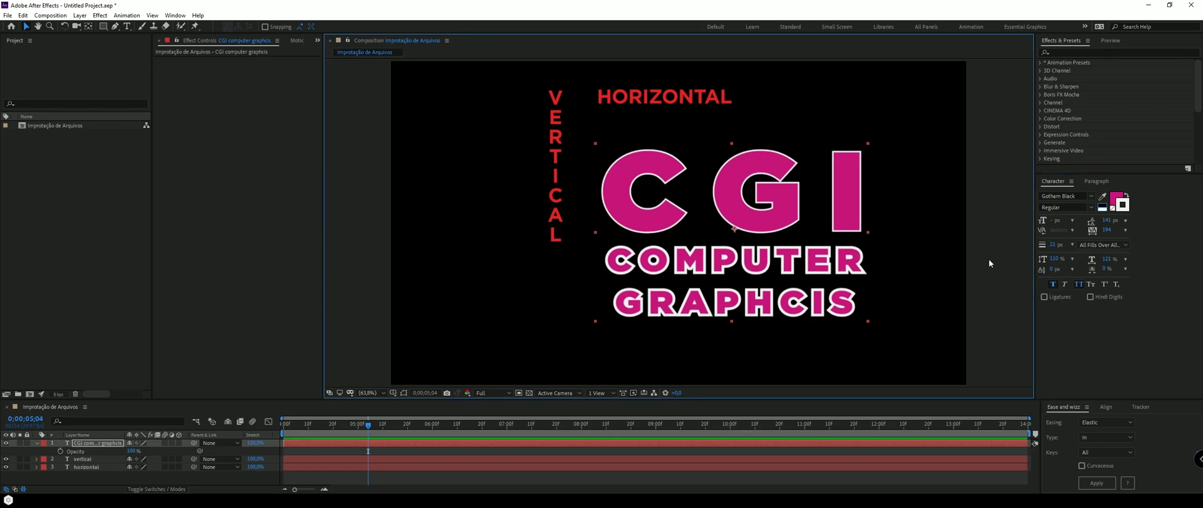
Compare the CGI text with and without Faux Bold, leave it on, and set the stroke width to 32 px.
left_click(1054, 286)
left_click(1055, 285)
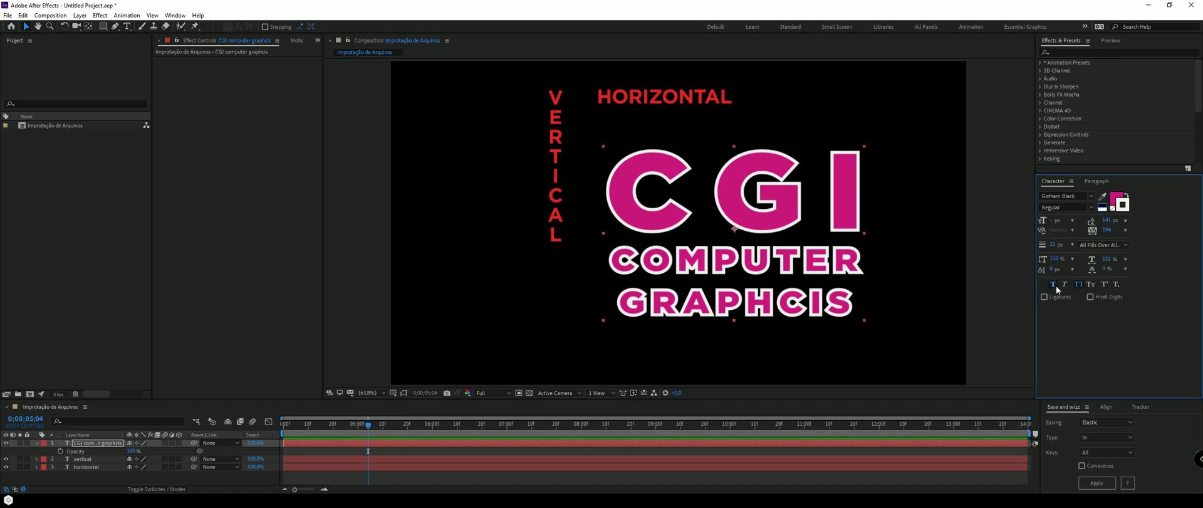
left_click(1055, 286)
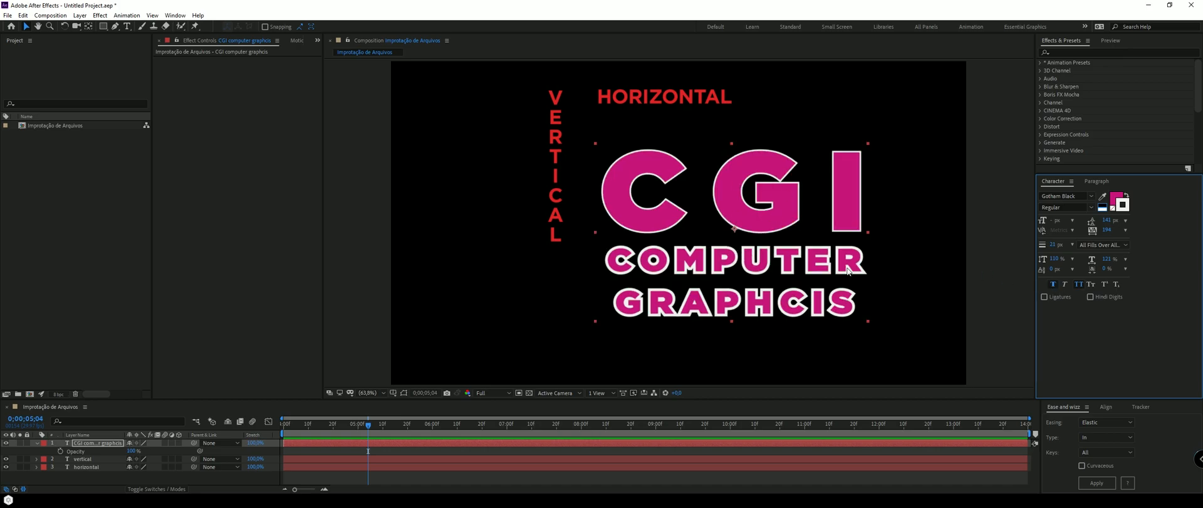
left_click(1054, 285)
left_click(1054, 285)
left_click_drag(1056, 245, 1061, 244)
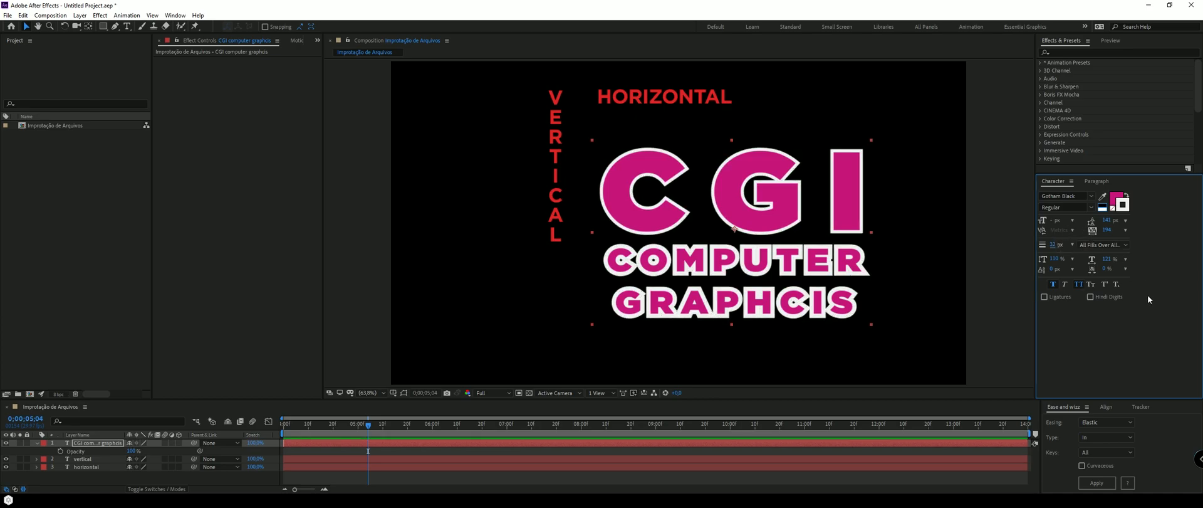
Try Faux Italic on the CGI text layer, and try it without All Caps, restoring both settings.
left_click(1065, 284)
left_click(1066, 285)
left_click(1080, 284)
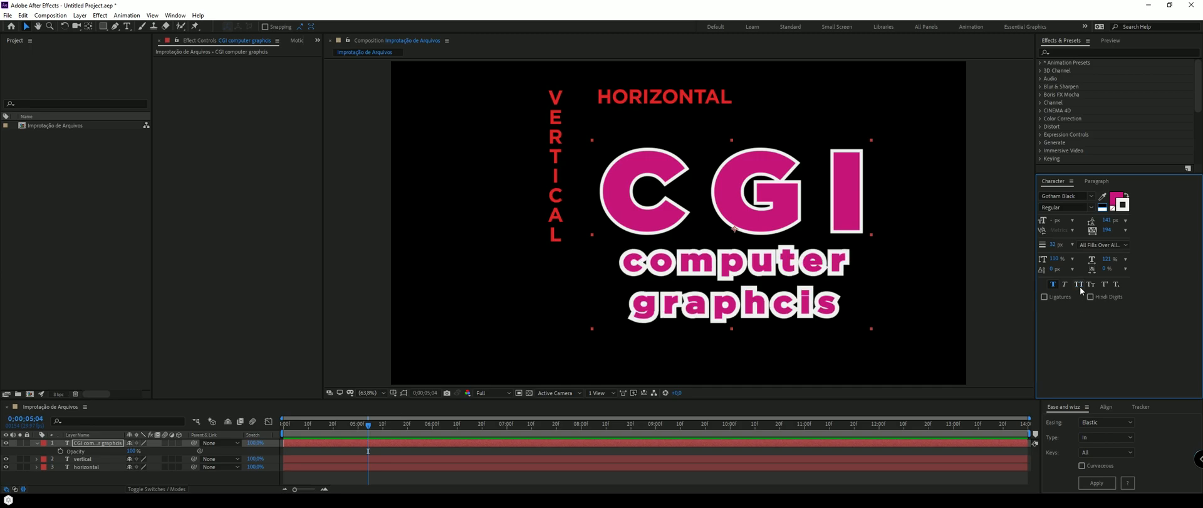
left_click(1079, 284)
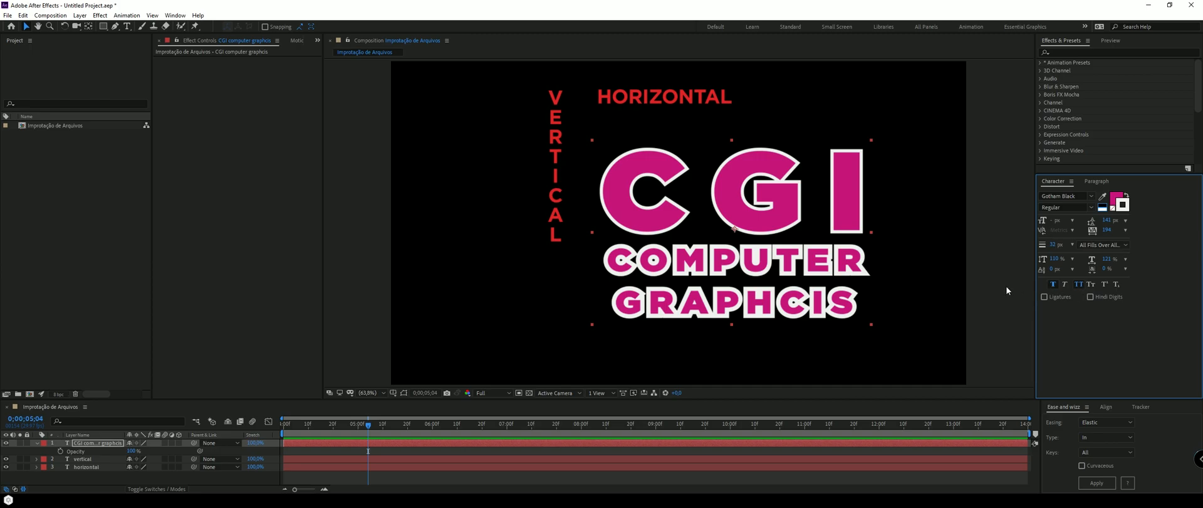
Start a new empty line below GRAPHCIS in the CGI text layer.
key("ctrl+t")
left_click(856, 299)
key("Return")
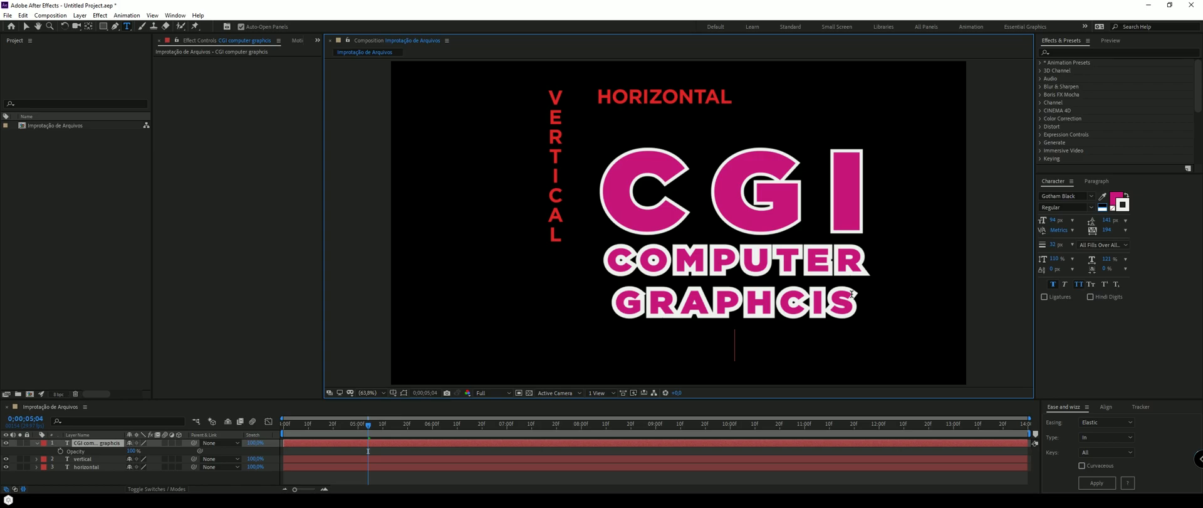
type("DEDRE")
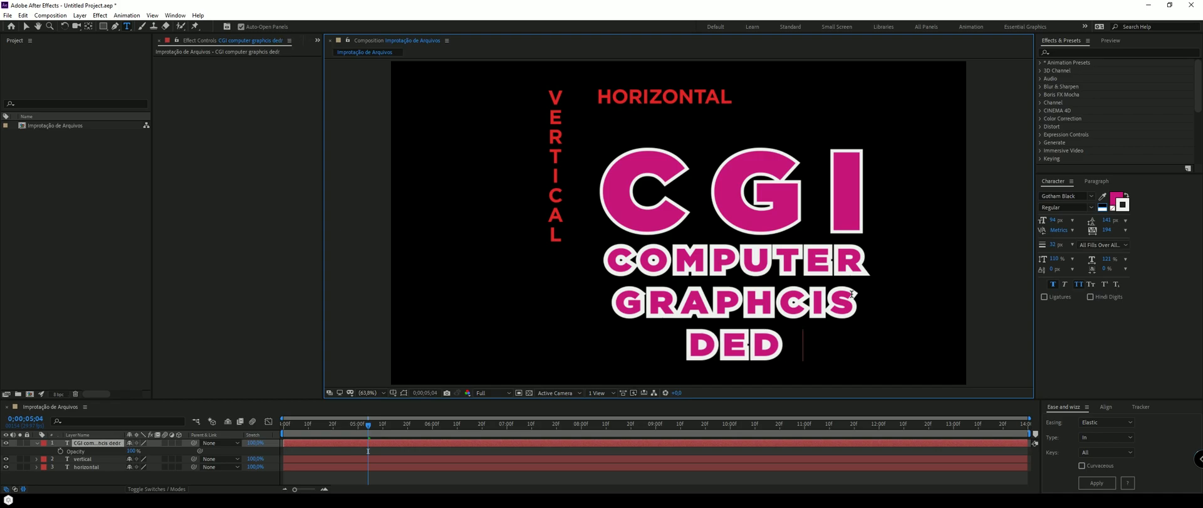
key("BackSpace")
key("BackSpace")
key("BackSpace")
key("BackSpace")
key("BackSpace")
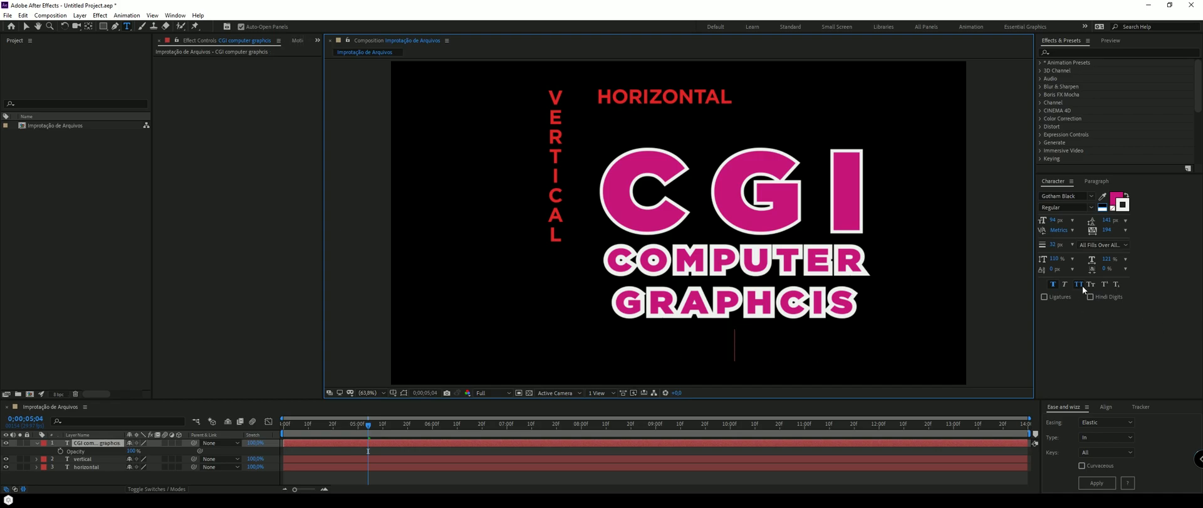
Write coloc in All Caps on the new line, followed by a second coloc with All Caps turned off.
type("coloc")
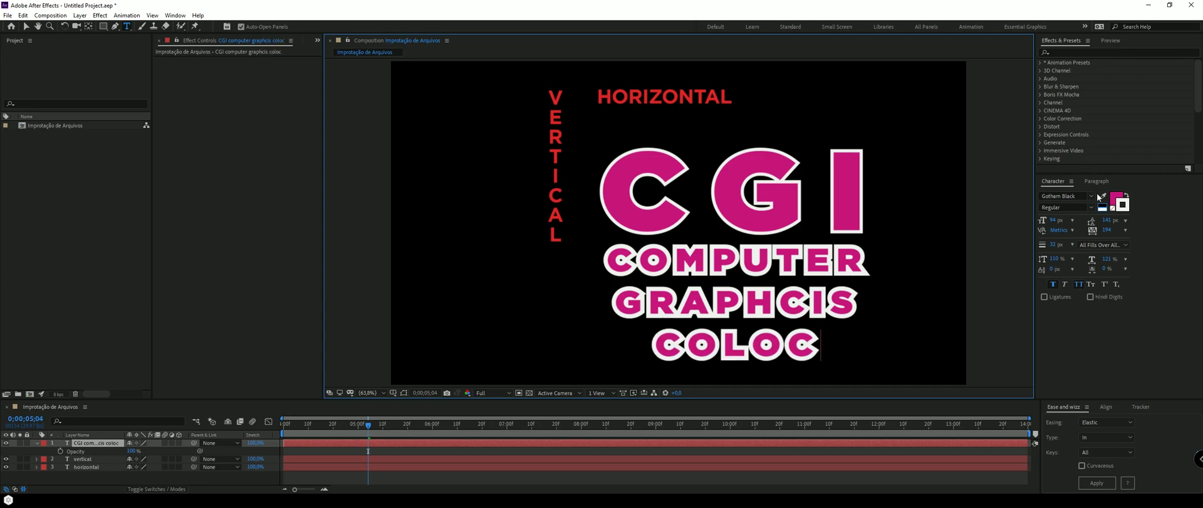
left_click(1078, 286)
type("c")
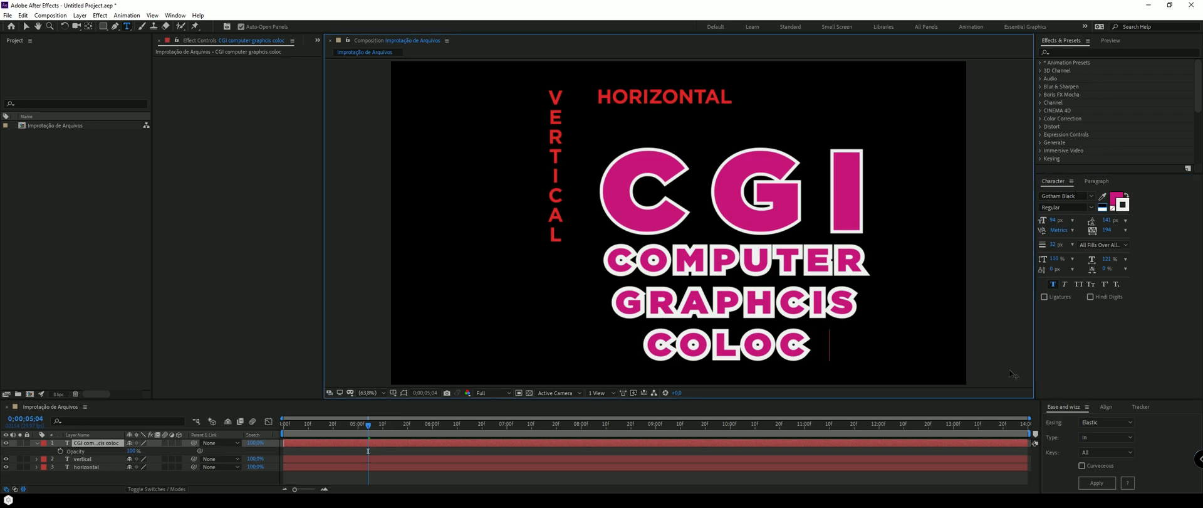
type("oloc")
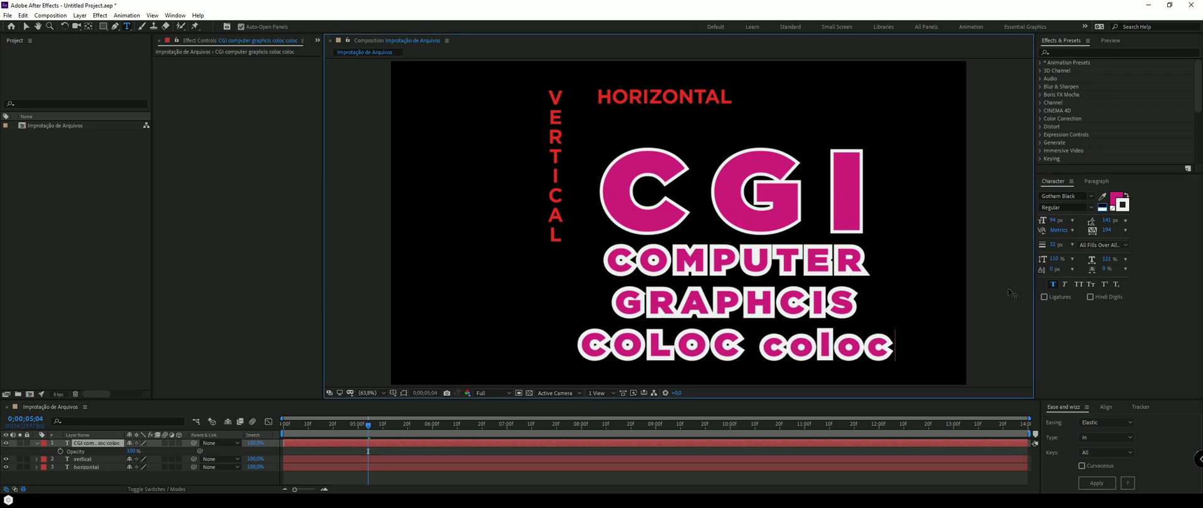
Apply All Caps to only the second, lowercase coloc on the last line.
left_click(1080, 284)
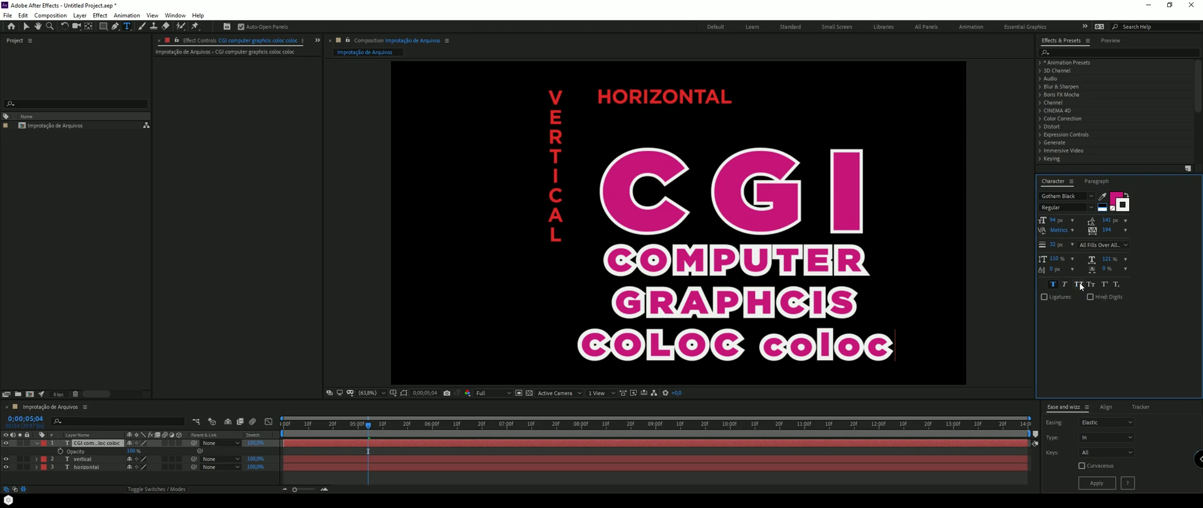
left_click_drag(759, 348, 906, 347)
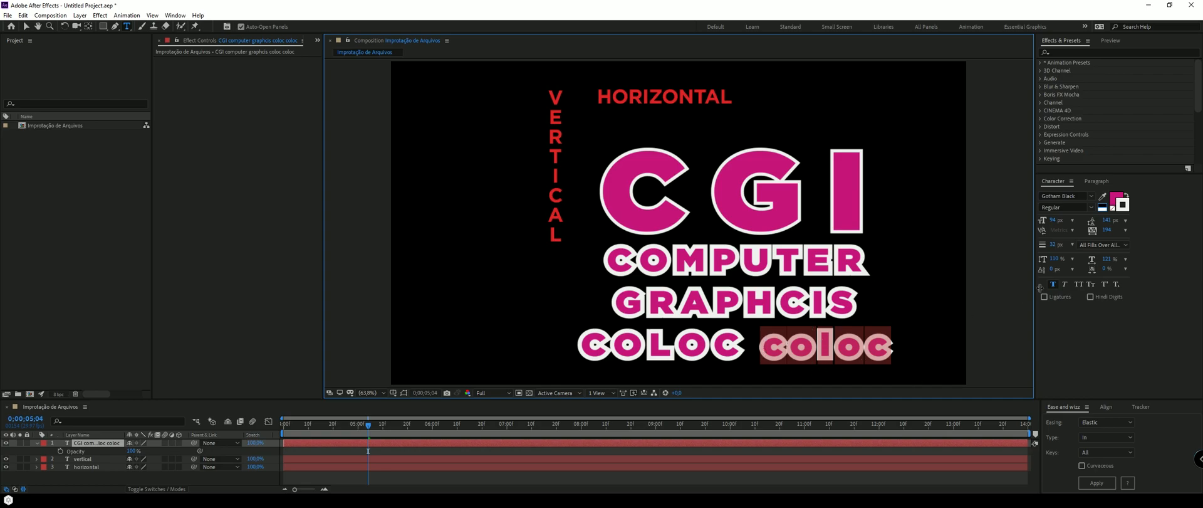
left_click(1078, 284)
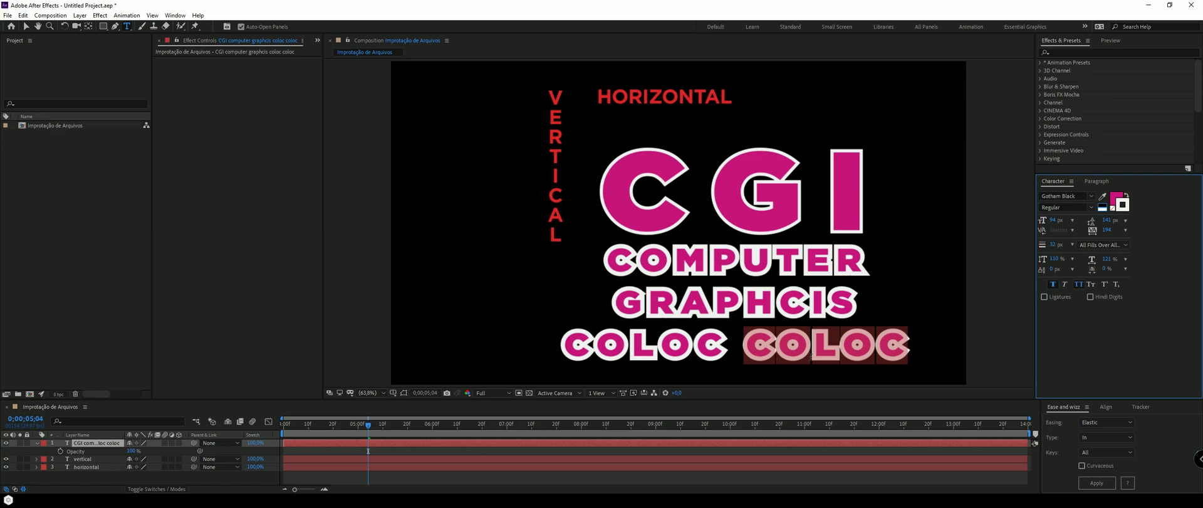
key("Escape")
double_click(749, 345)
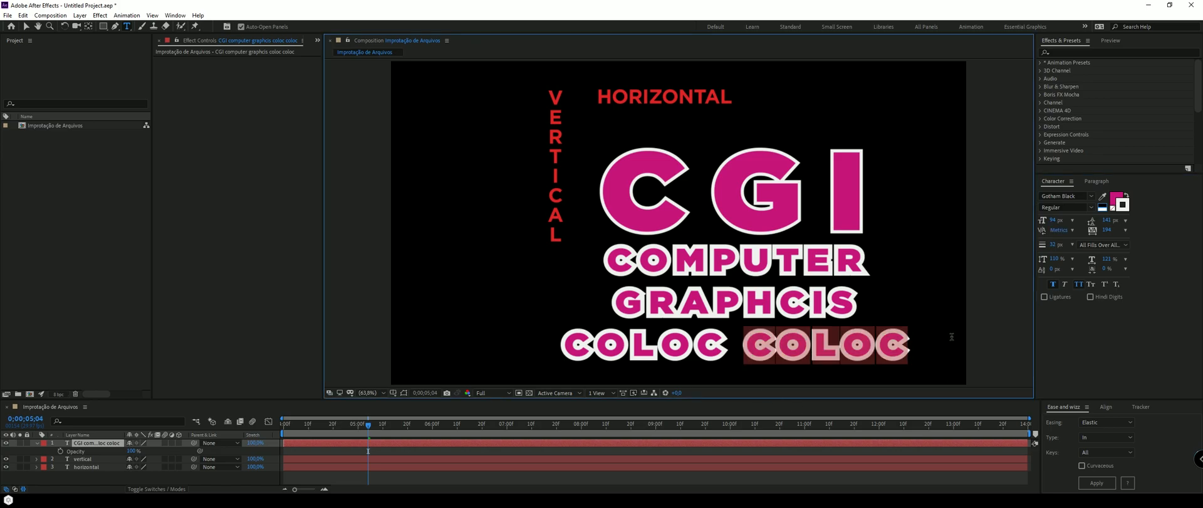
key("Right")
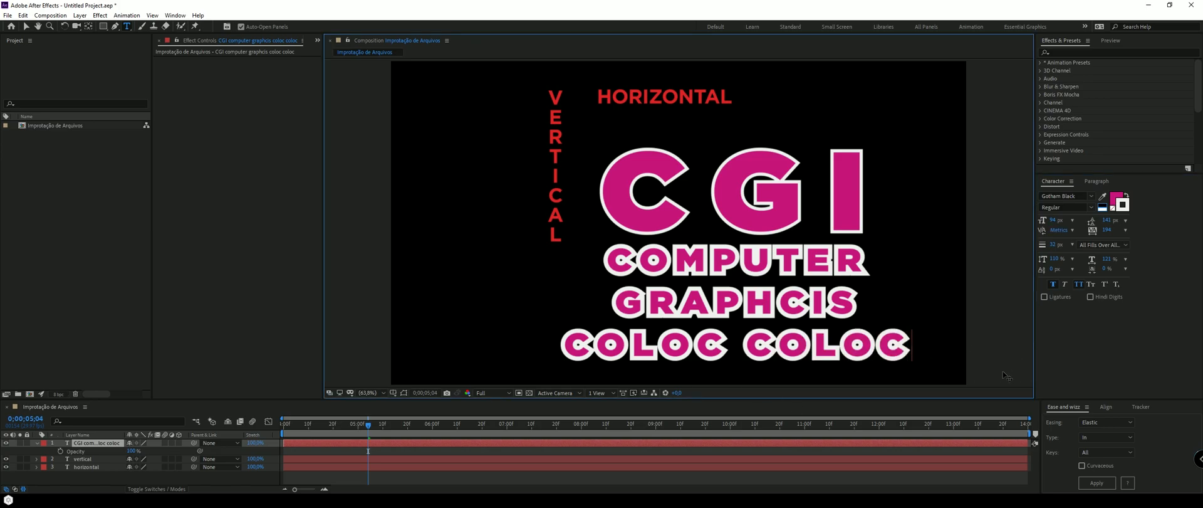
Apply Small Caps to only the first COLOC on the last line.
left_click_drag(813, 342, 833, 337)
key("Right")
left_click(1092, 284)
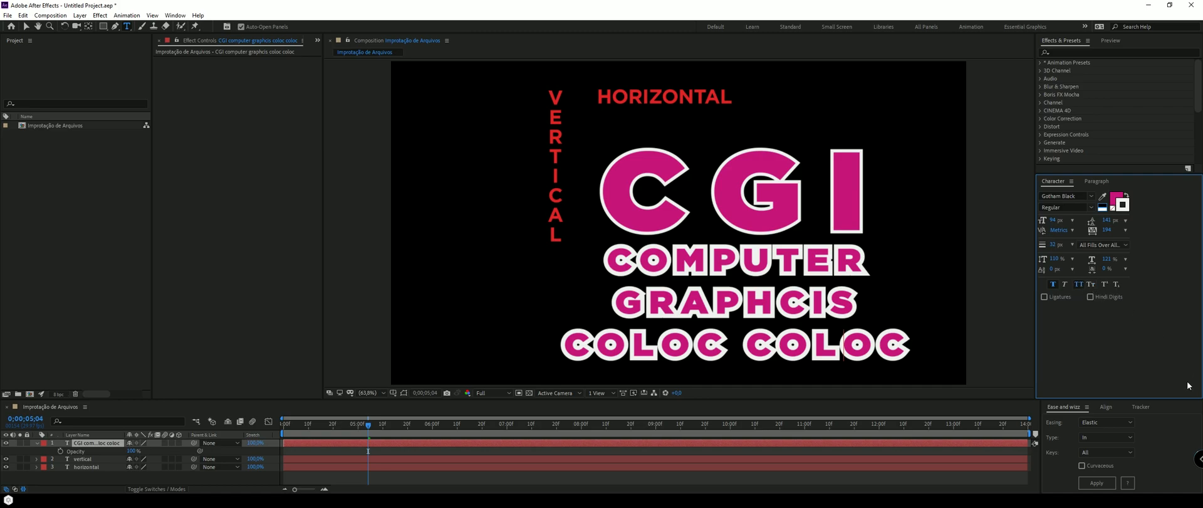
left_click_drag(727, 343, 565, 346)
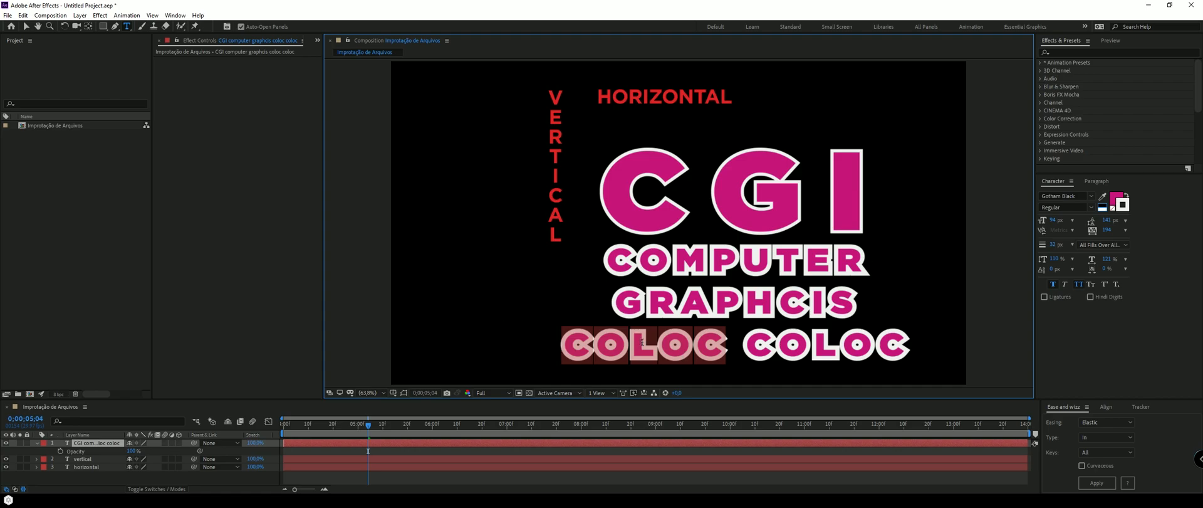
left_click(1090, 285)
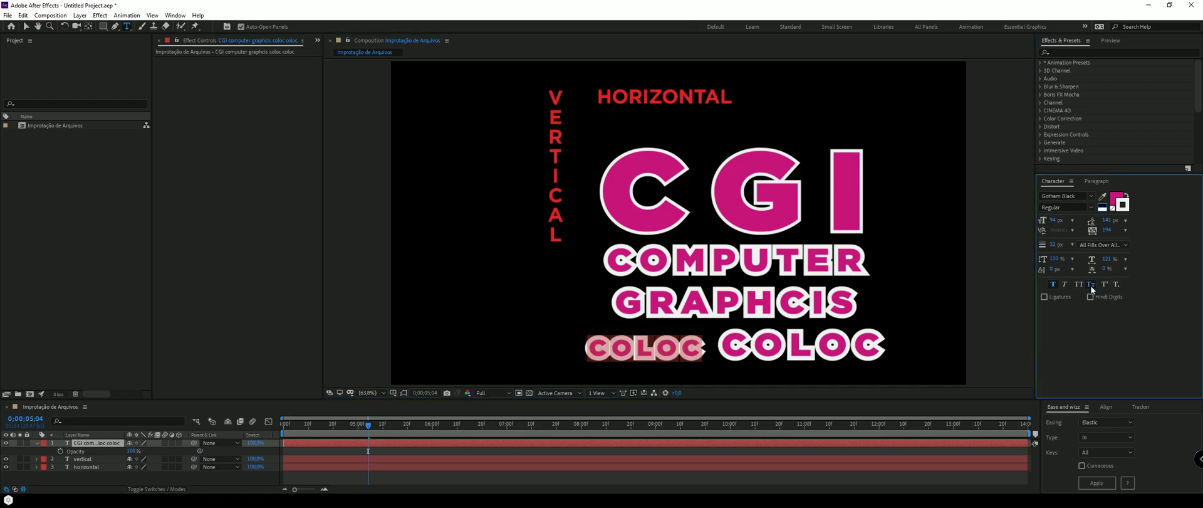
Test entering the letters de inside the small-caps COLOC, and delete them again.
left_click(617, 348)
type("de")
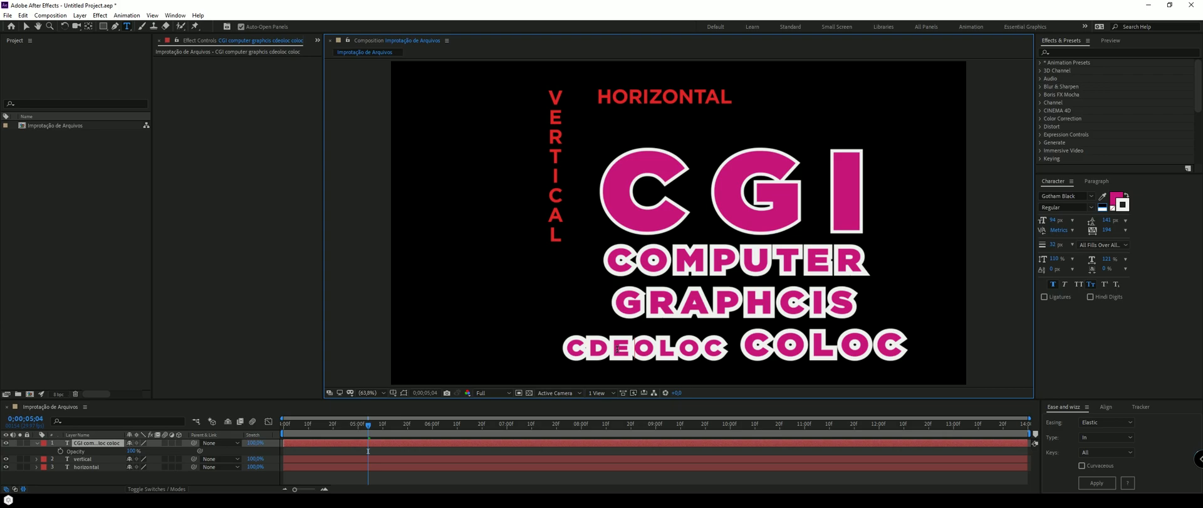
key("BackSpace")
key("BackSpace")
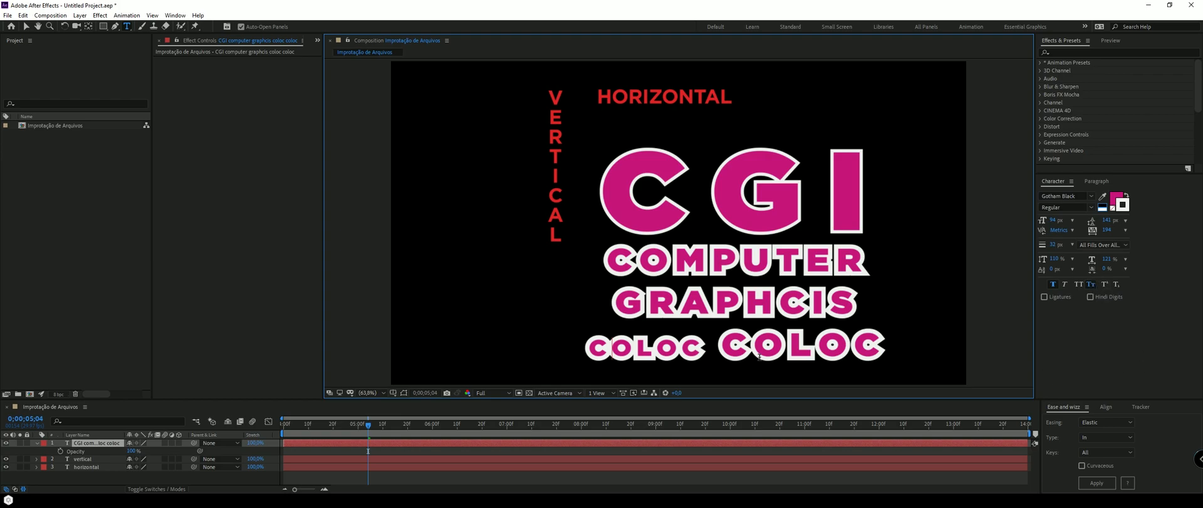
Test Superscript on the final S of GRAPHCIS and turn it off again.
left_click_drag(722, 350, 816, 349)
left_click(809, 301)
left_click_drag(829, 299, 878, 302)
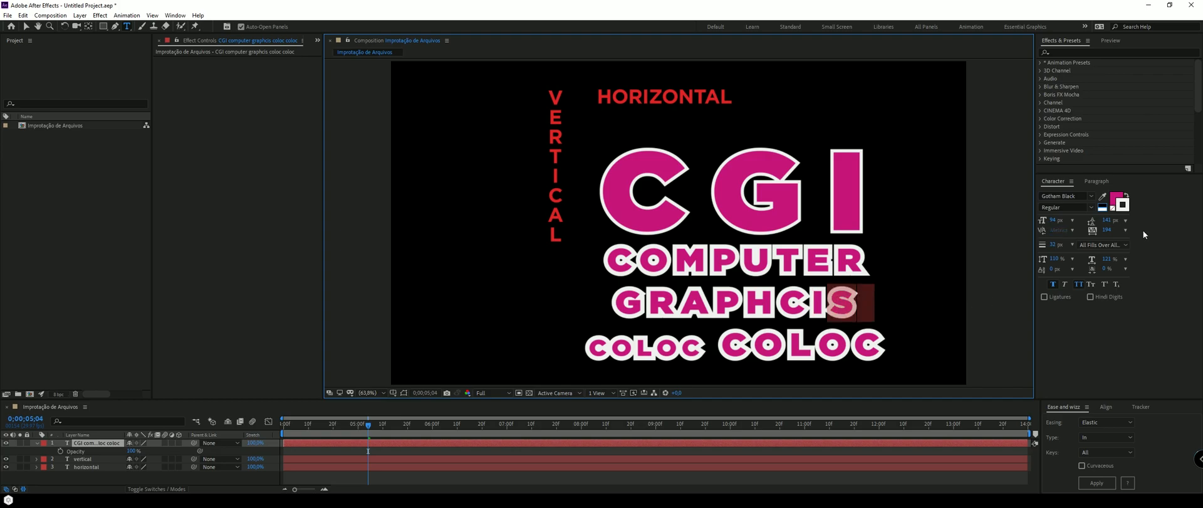
left_click(1105, 285)
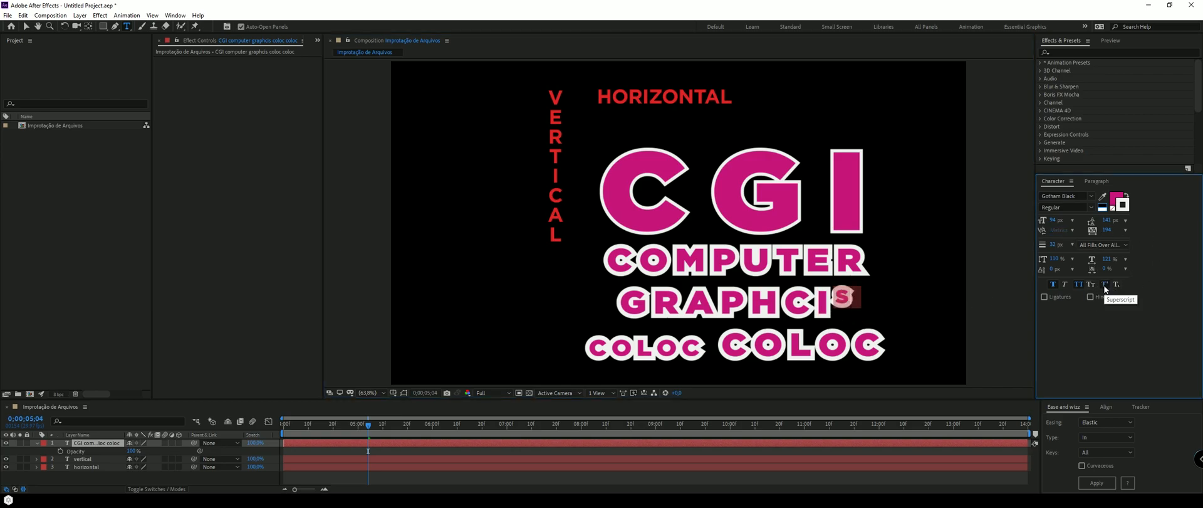
left_click(855, 297)
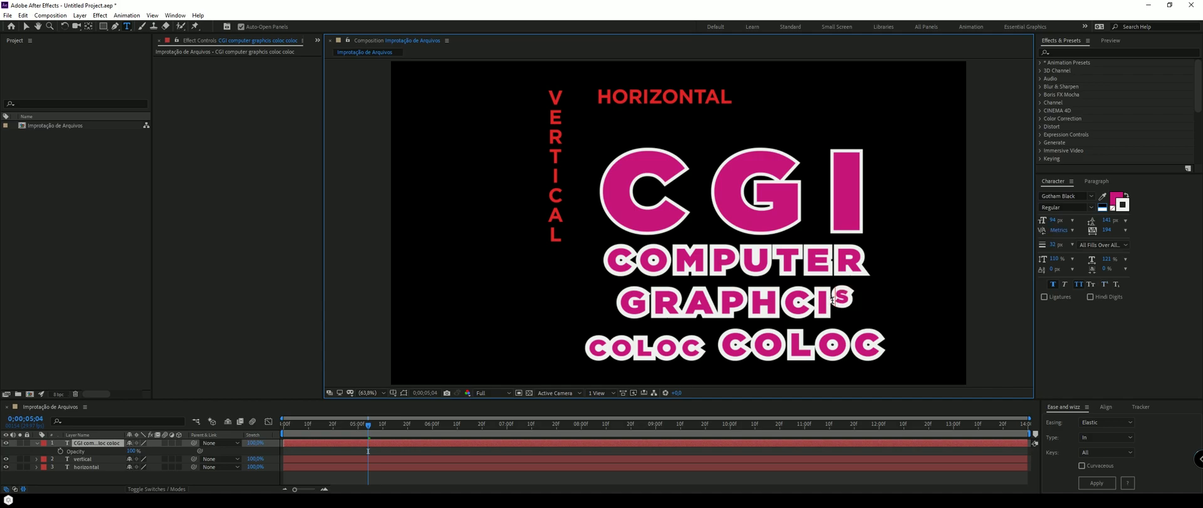
left_click_drag(854, 297, 859, 295)
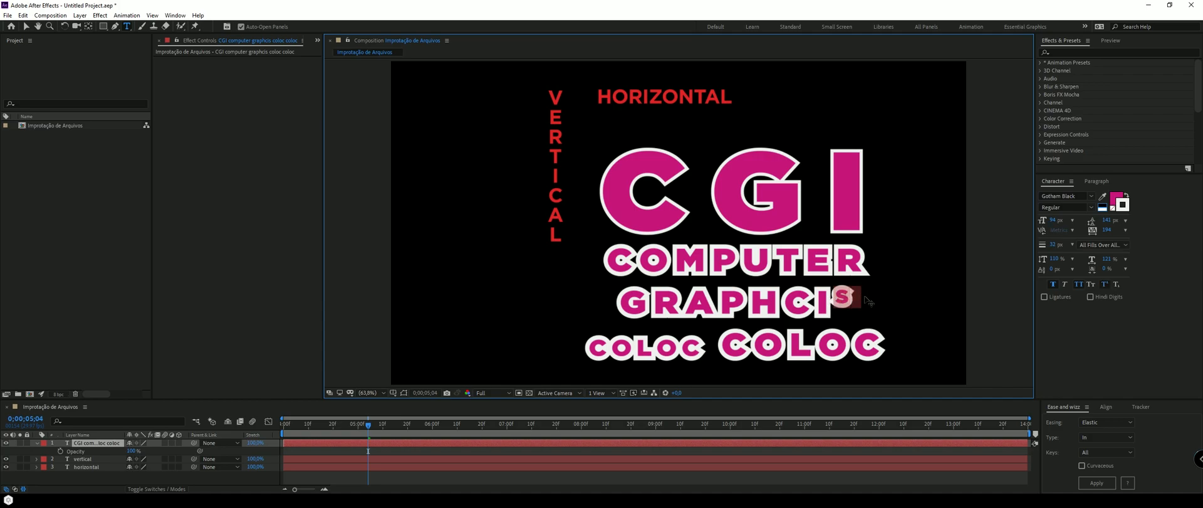
key("ctrl+shift+equal")
left_click(826, 304)
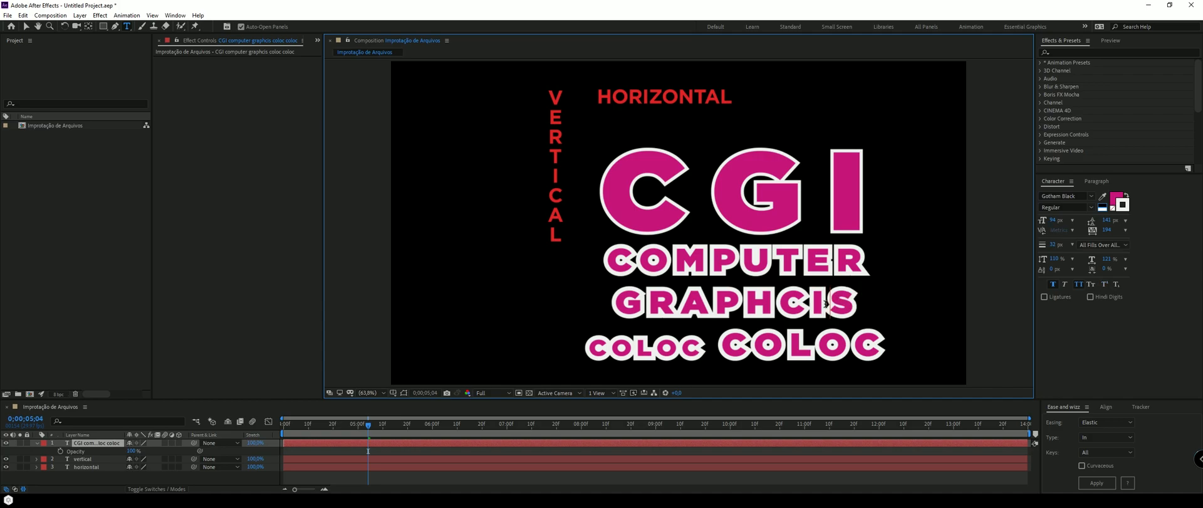
Try Subscript on the final S of GRAPHCIS, and undo it together with the added coloc line.
left_click_drag(846, 302, 854, 300)
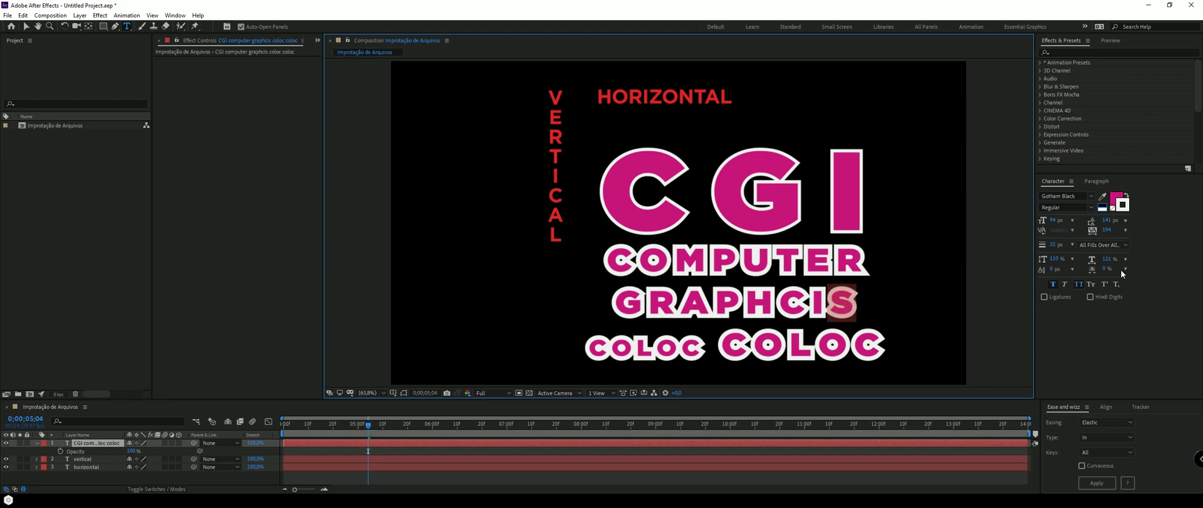
left_click(1118, 286)
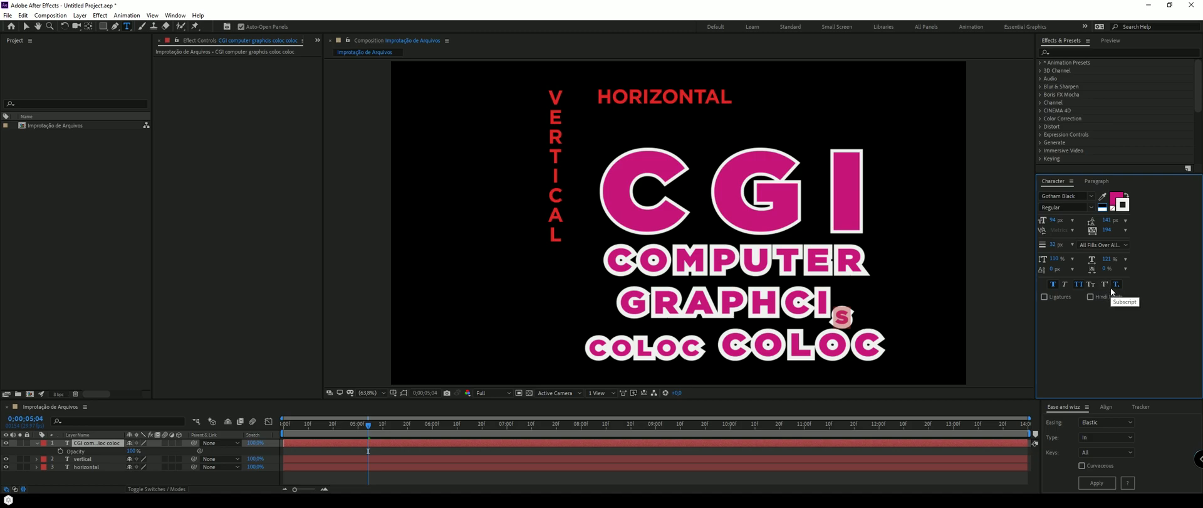
key("ctrl+z")
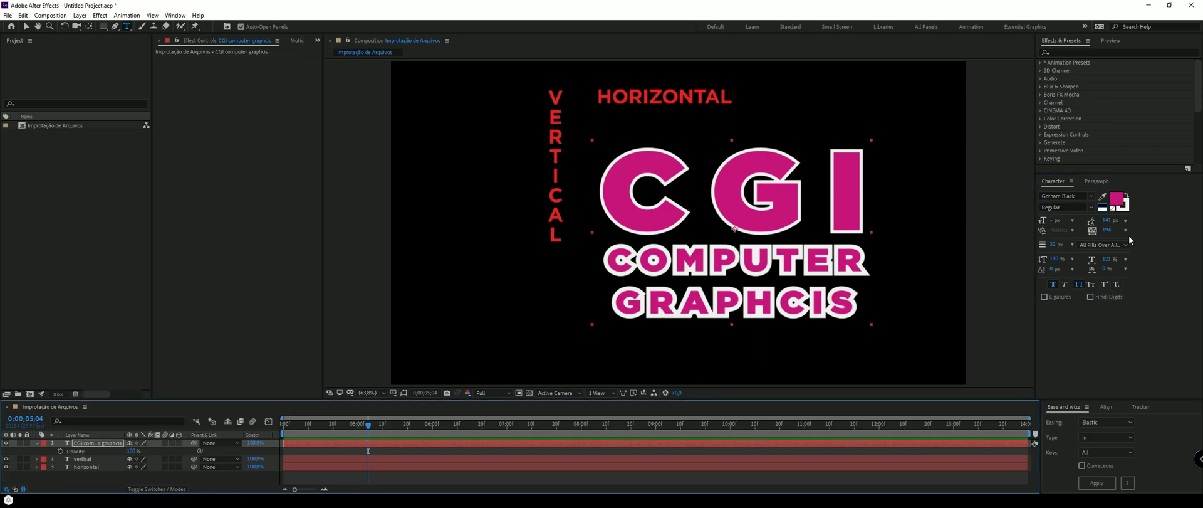
Delete the CGI computer graphcis layer and add a new text layer reading nos below HORIZONTAL.
left_click(99, 442)
key("Delete")
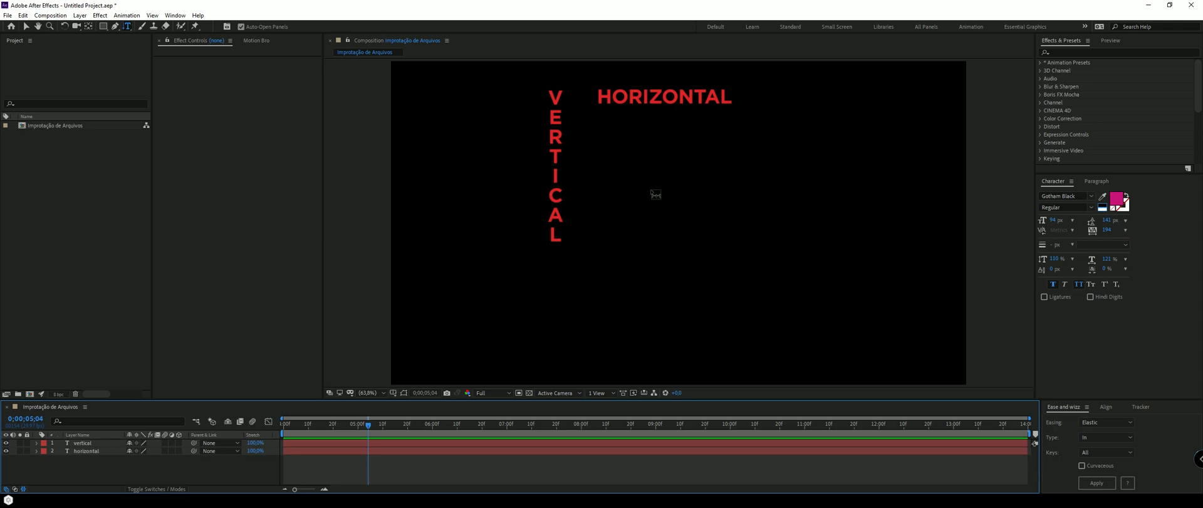
key("ctrl+t")
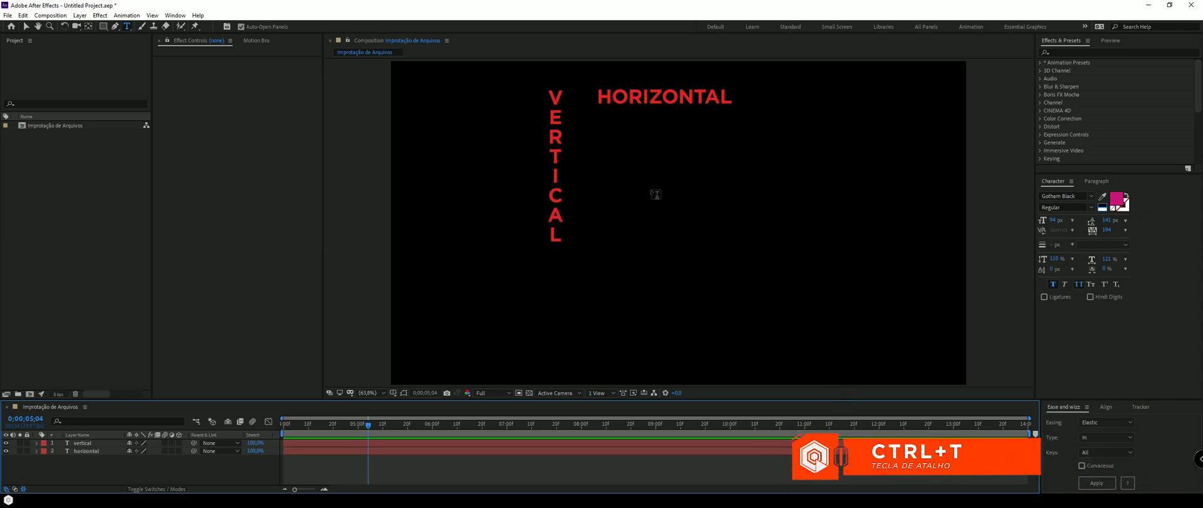
left_click(654, 194)
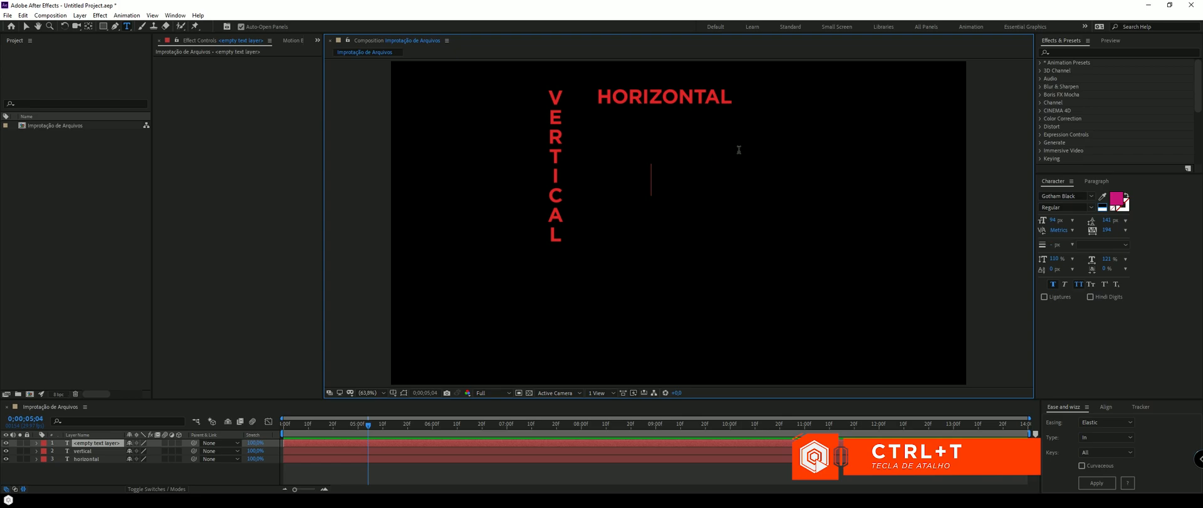
type("nos")
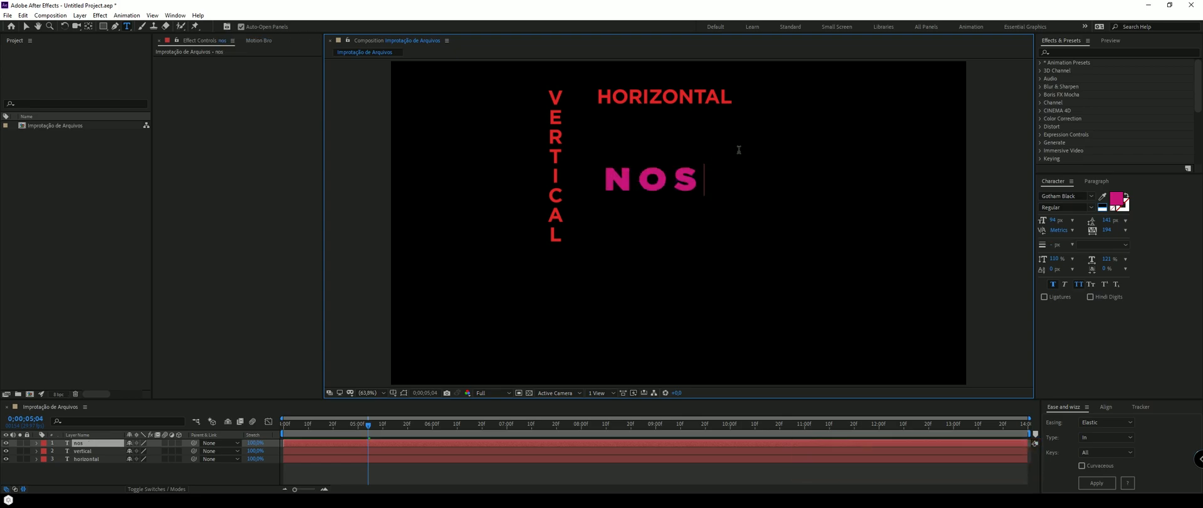
Set the font size of the nos text to 37 px.
key("ctrl+a")
left_click_drag(1057, 222, 1027, 223)
left_click(678, 193)
Replace nos with three lines: terão casos em que a gente / vai precisar trabalhar / com pequenos textos.
key("ctrl+a")
type("terão casos de")
key("BackSpace")
key("BackSpace")
type("em que a gente")
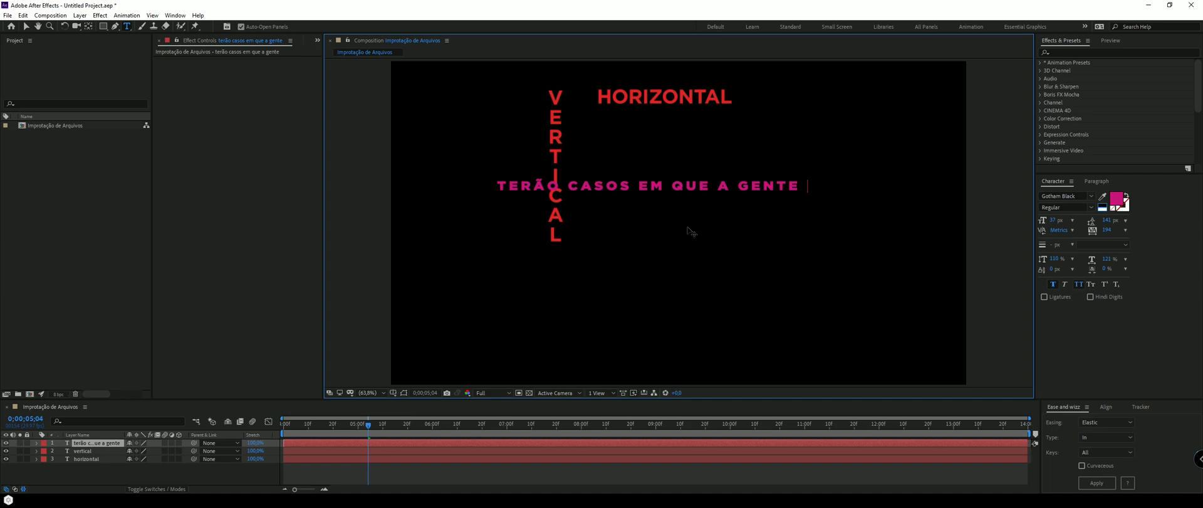
key("BackSpace")
type("vai precisar trabkl")
key("BackSpace")
key("BackSpace")
type("alhar com ")
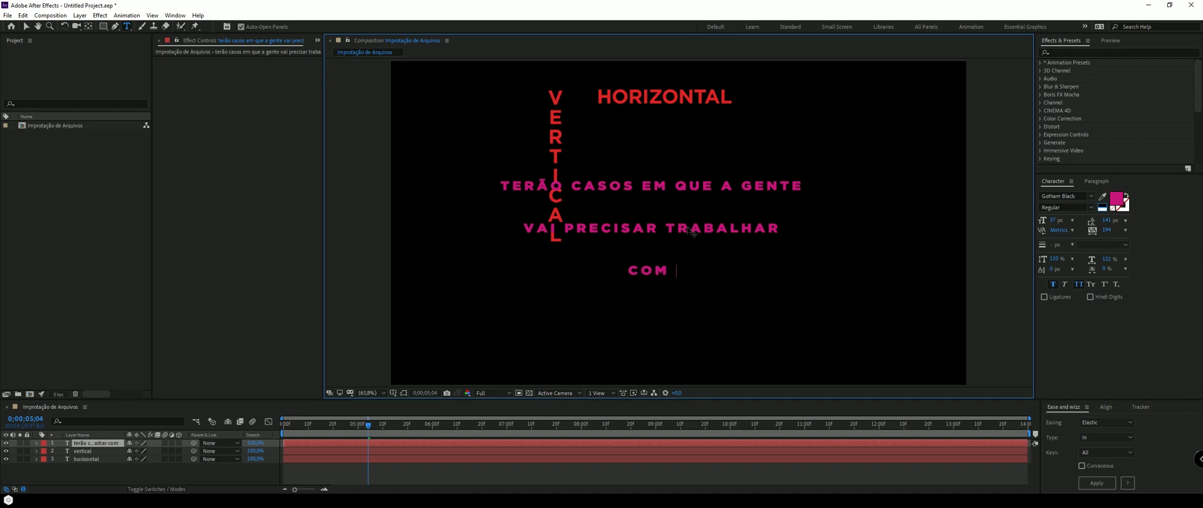
type("pequenos te")
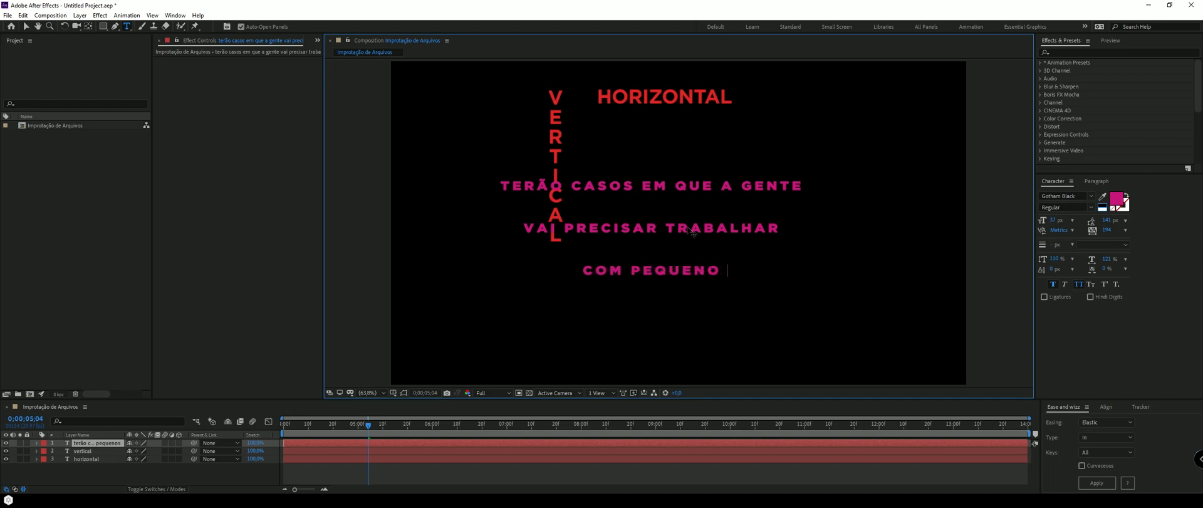
type("xtos")
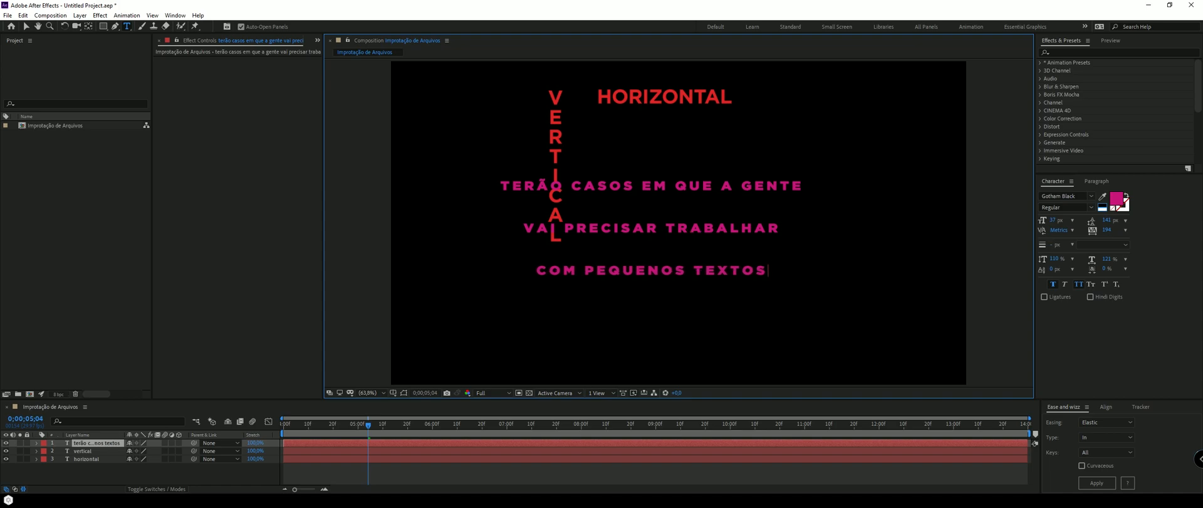
Change the fill color of the whole three-line text to light gray E7E7E7.
key("ctrl+a")
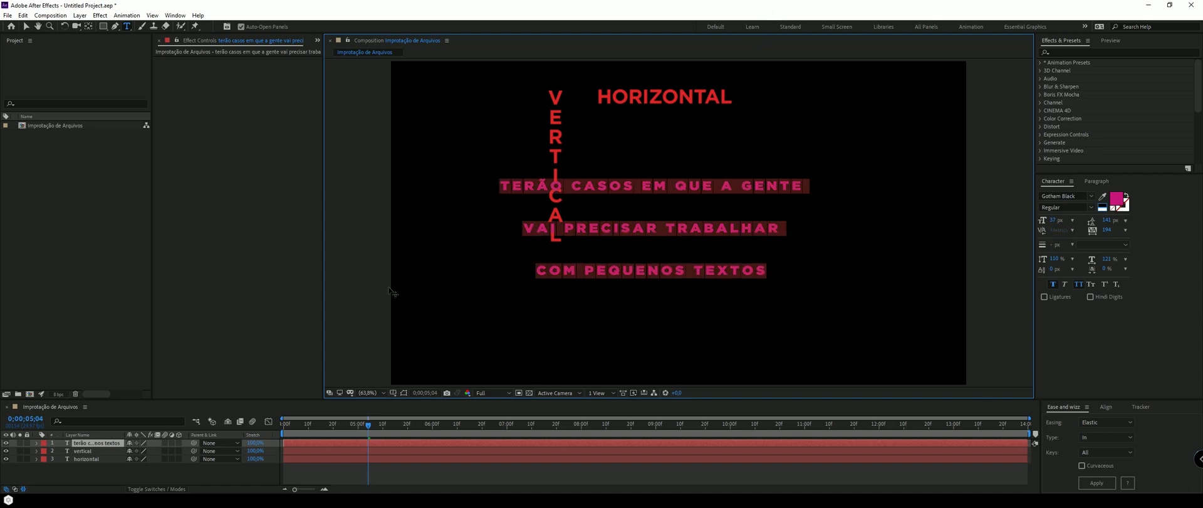
left_click(27, 26)
left_click(1117, 201)
left_click_drag(725, 295, 677, 277)
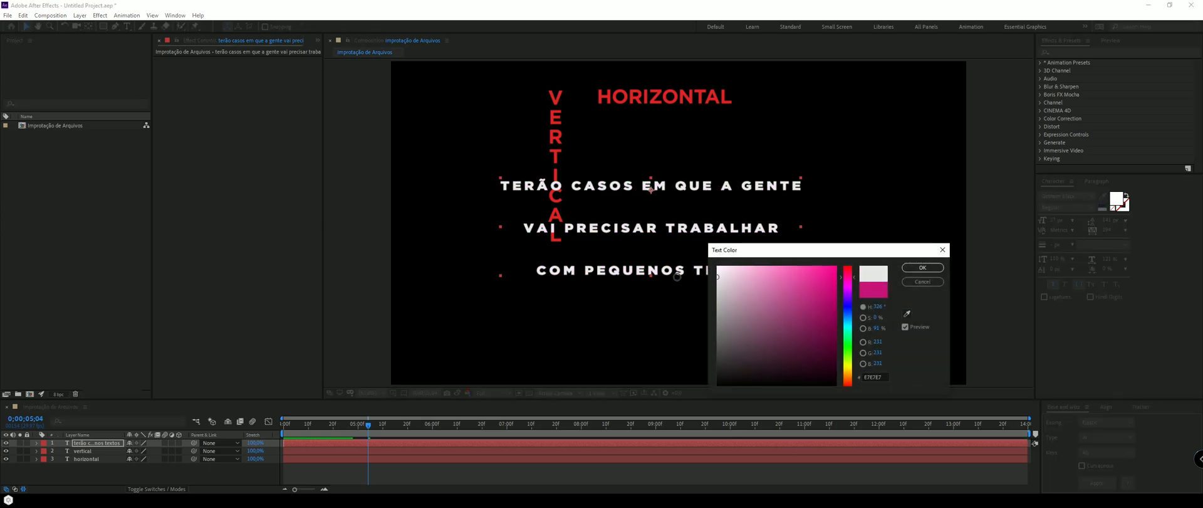
key("Return")
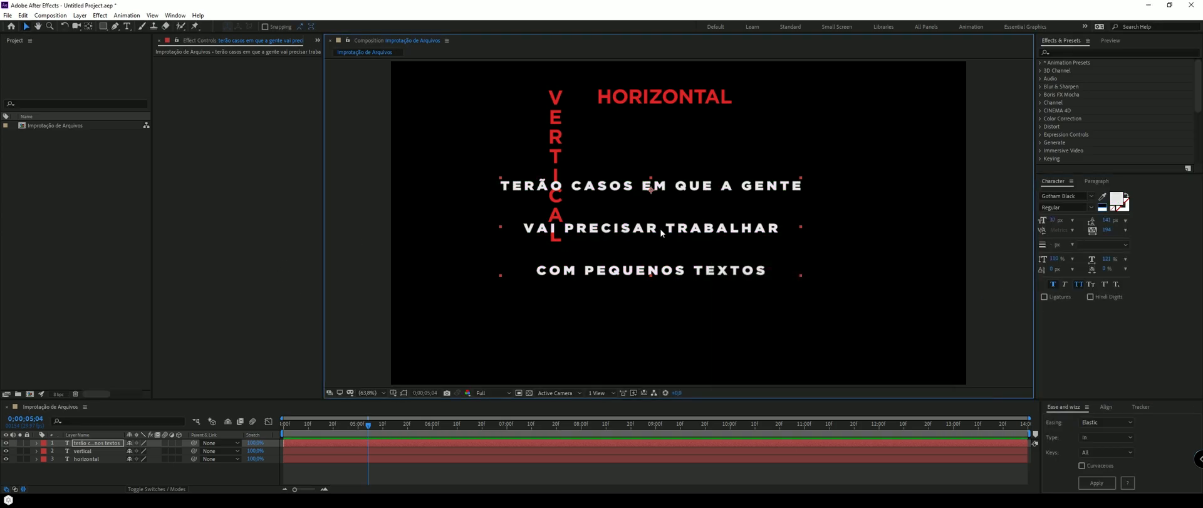
Move the three-line text clear of the VERTICAL word and set its leading to 64 px.
left_click_drag(671, 230, 799, 227)
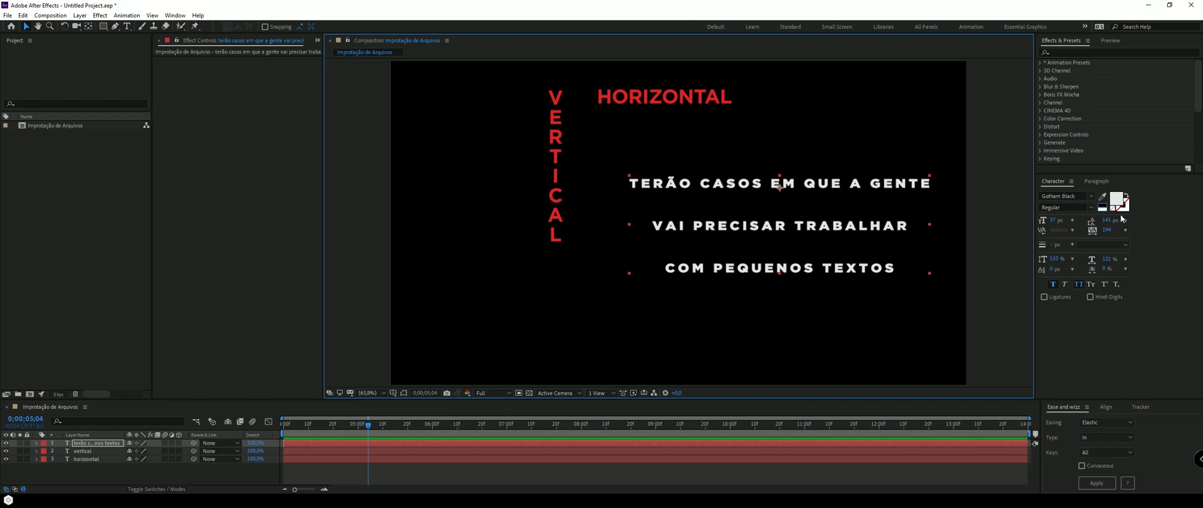
left_click_drag(1108, 220, 1059, 219)
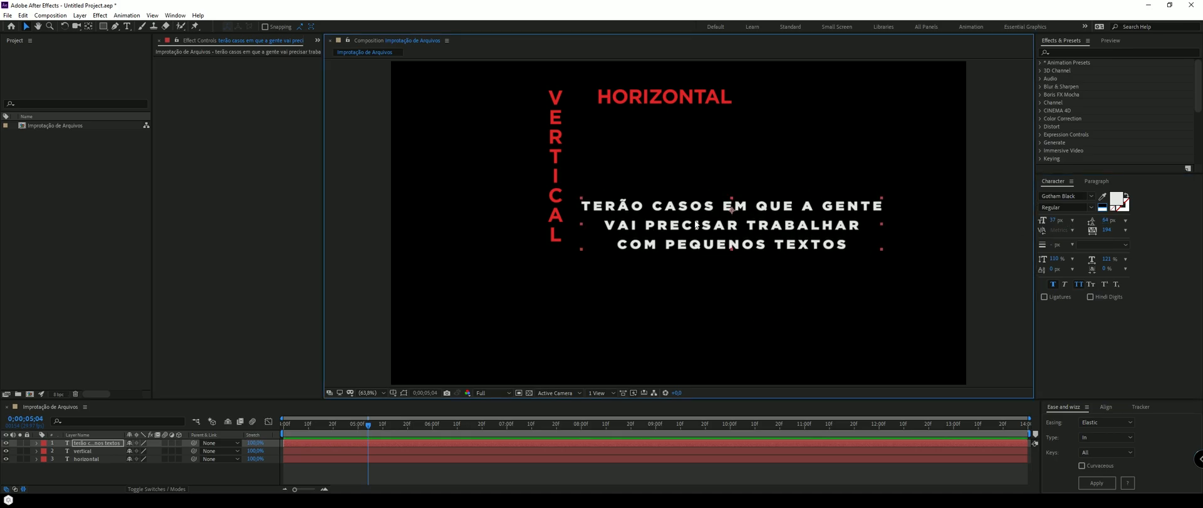
left_click_drag(744, 202, 725, 236)
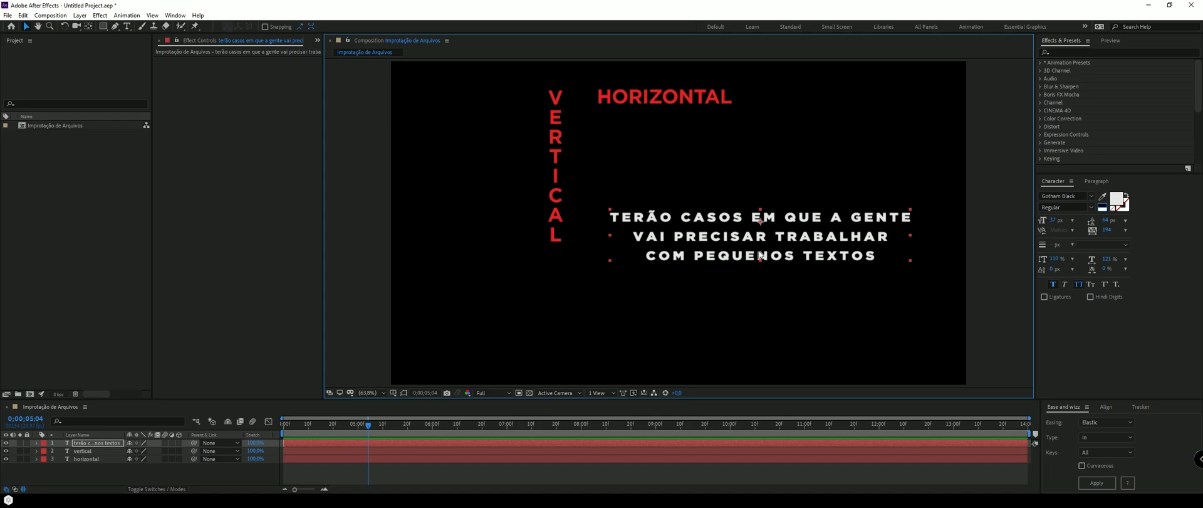
Show the layer alignment options and shift the three-line text farther right in the composition.
left_click(1108, 408)
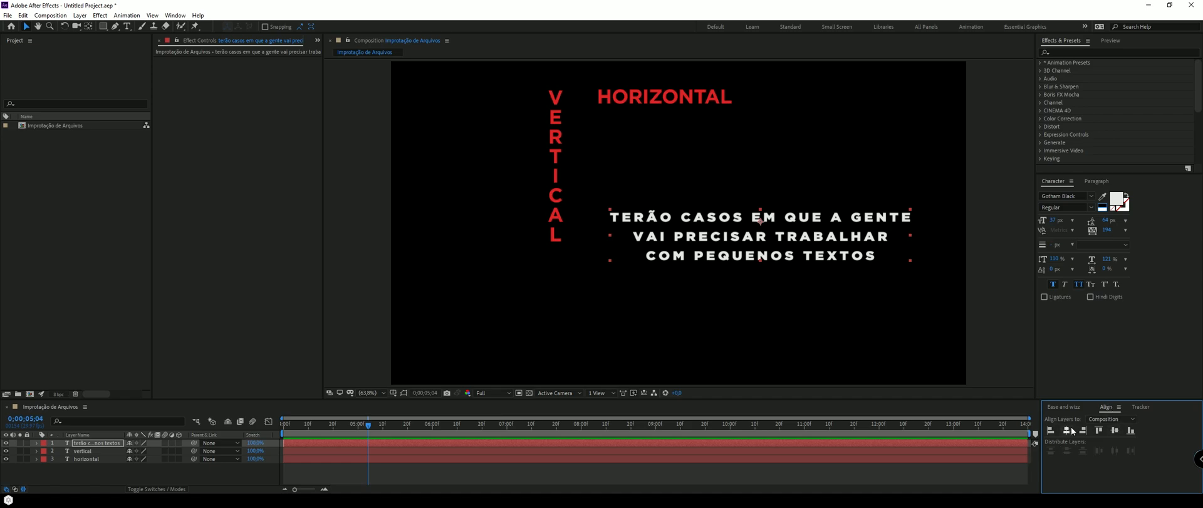
left_click_drag(827, 249, 846, 246)
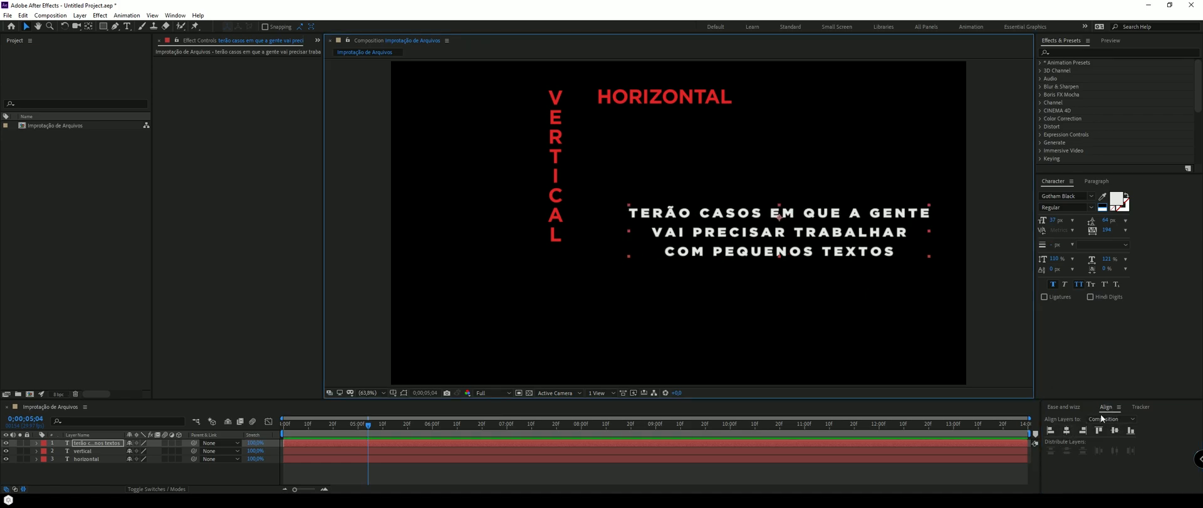
left_click_drag(811, 245, 847, 220)
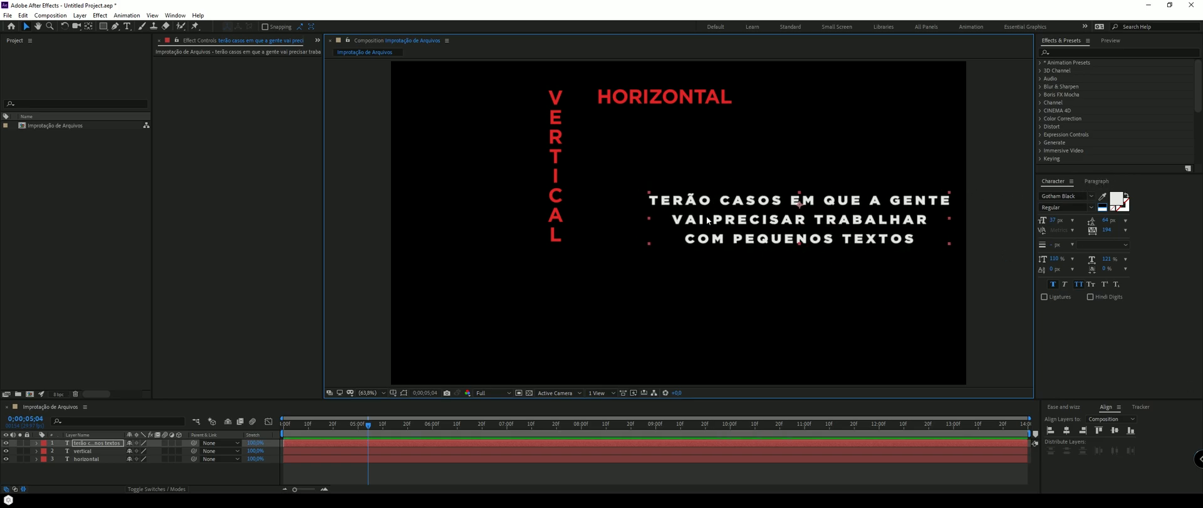
Close the Paragraph panel and restore it to the workspace.
left_click(1098, 181)
left_click(1116, 181)
left_click(1067, 183)
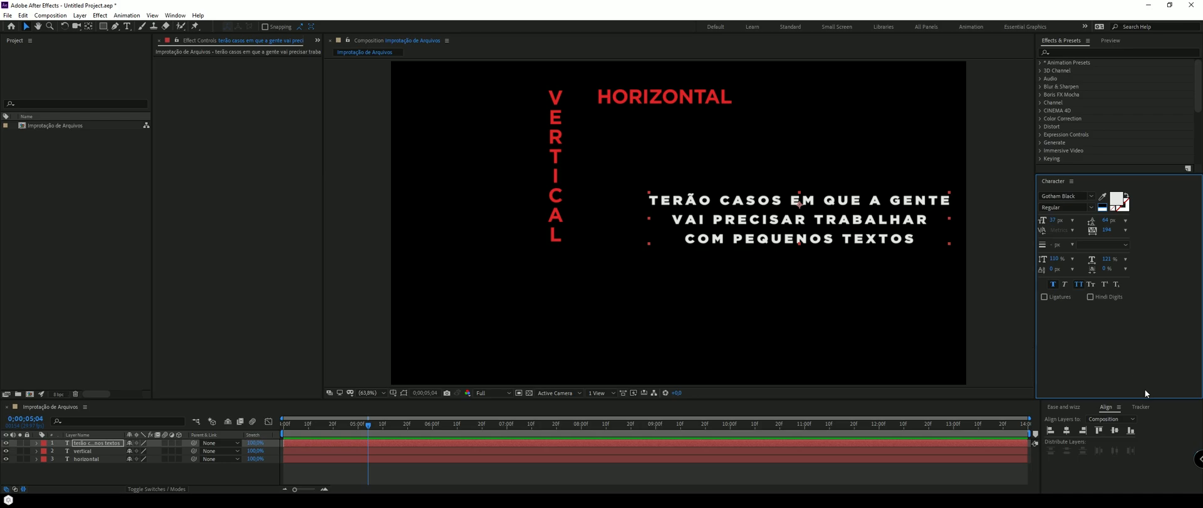
left_click(173, 15)
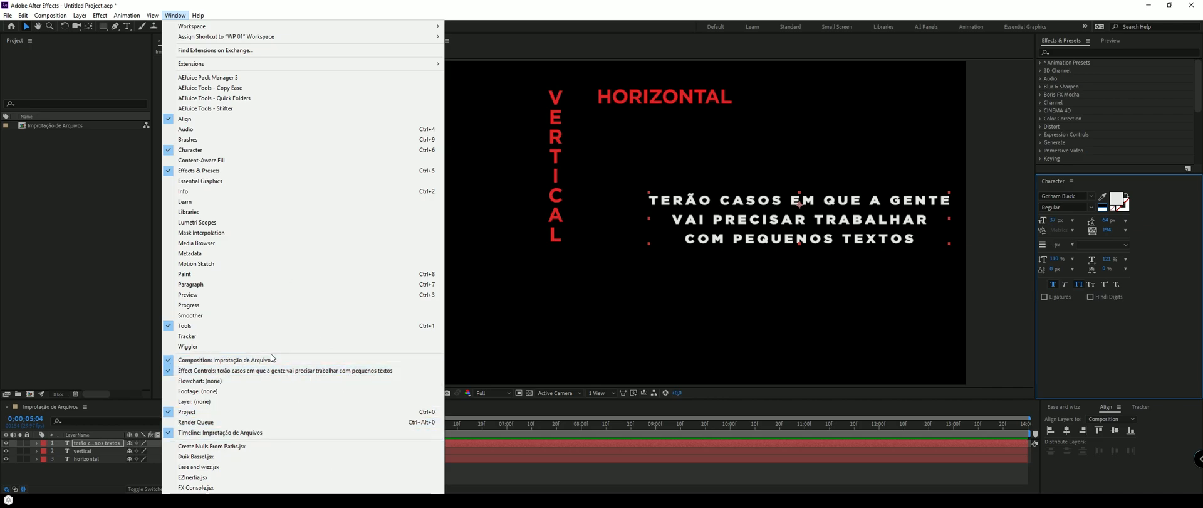
left_click(184, 285)
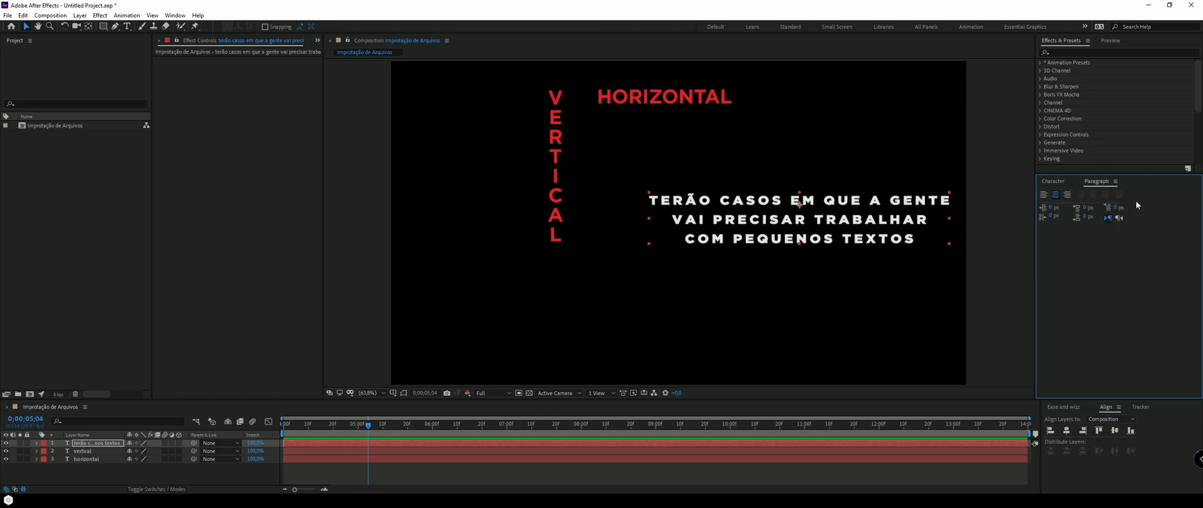
Undock the Paragraph panel, enlarge its floating window, and dock it directly below Character.
right_click(1088, 181)
left_click(1097, 201)
left_click_drag(1065, 169, 269, 127)
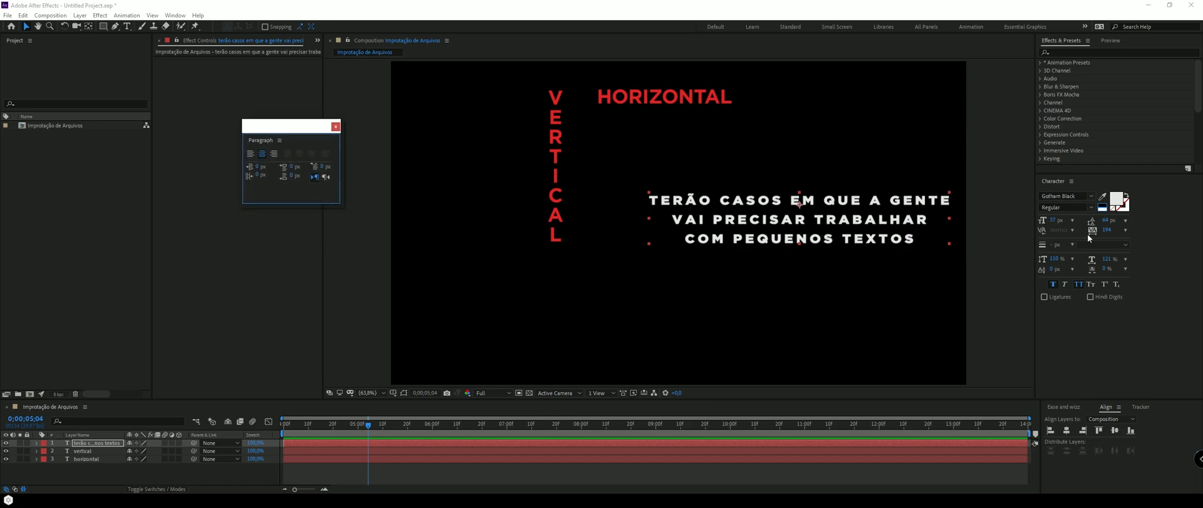
left_click_drag(263, 140, 444, 113)
left_click_drag(521, 177, 564, 268)
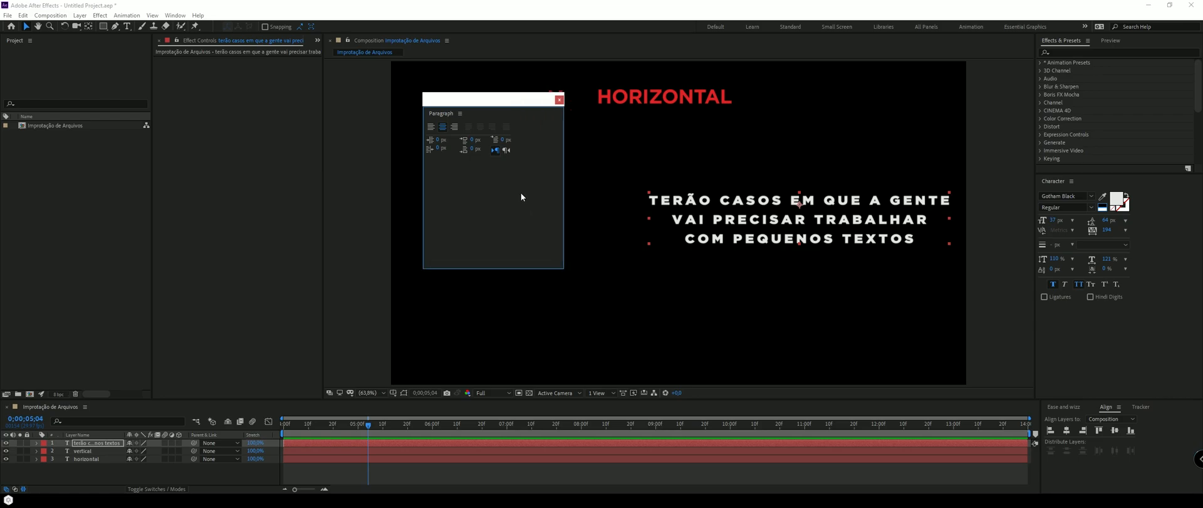
left_click_drag(446, 114, 1147, 395)
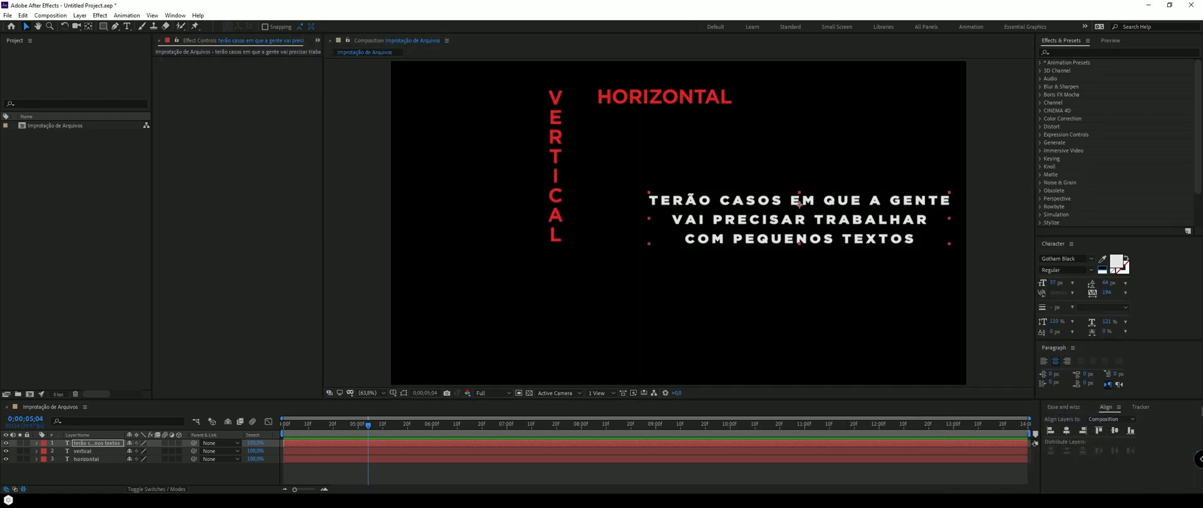
Undock the Paragraph panel again and group it with the Character panel.
right_click(1051, 348)
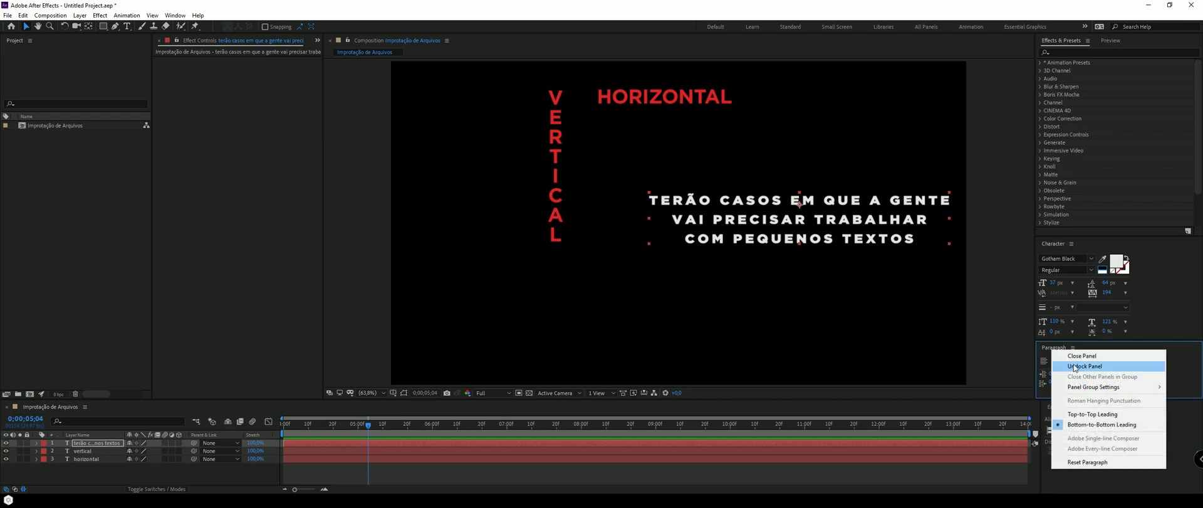
left_click(1097, 366)
left_click_drag(1078, 333, 475, 118)
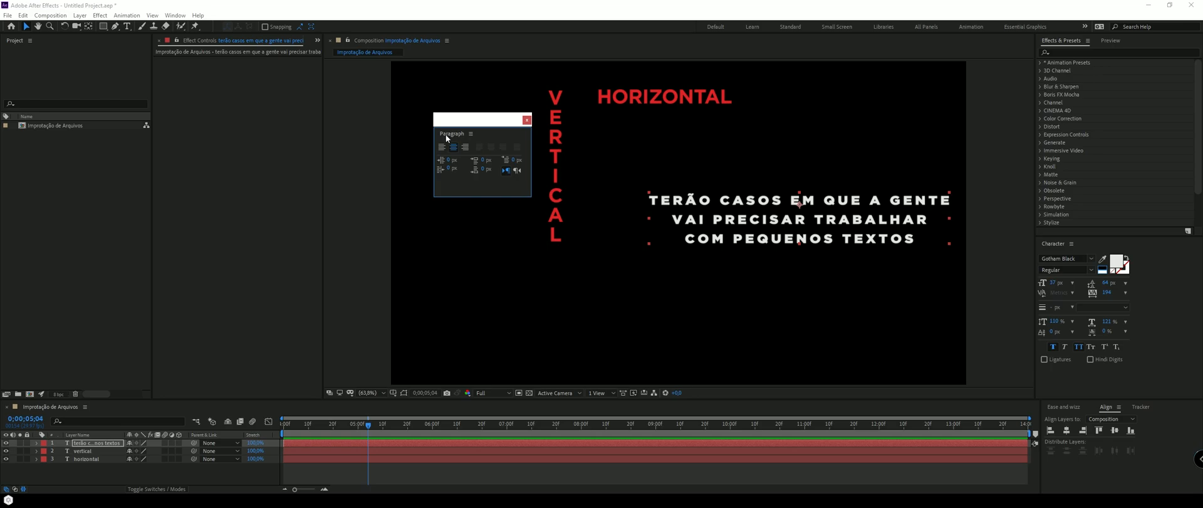
left_click_drag(445, 134, 1069, 246)
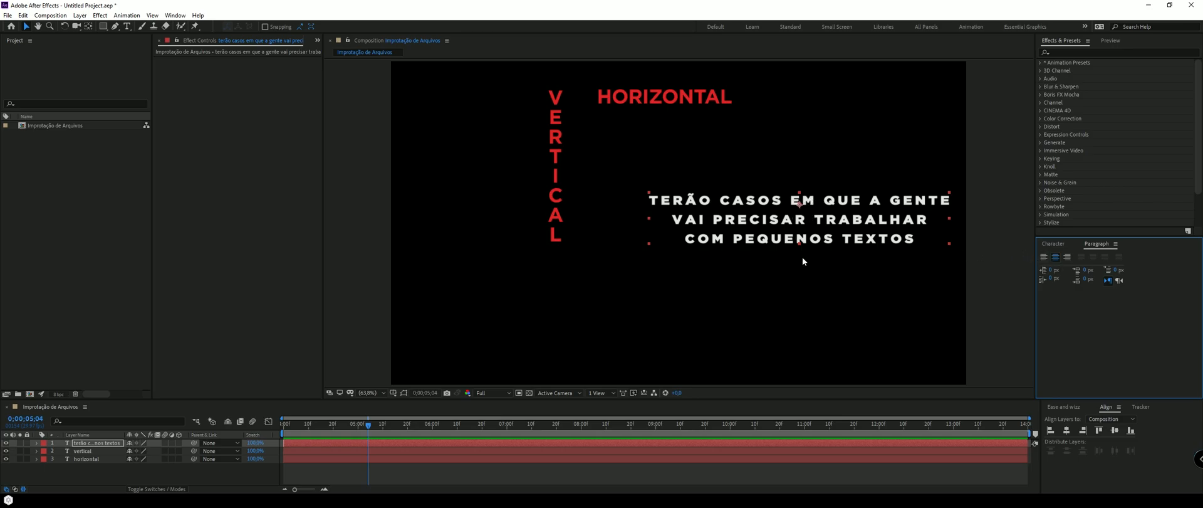
Left-align the three-line text and move it back beside the VERTICAL word.
left_click(1047, 257)
left_click_drag(904, 207, 727, 217)
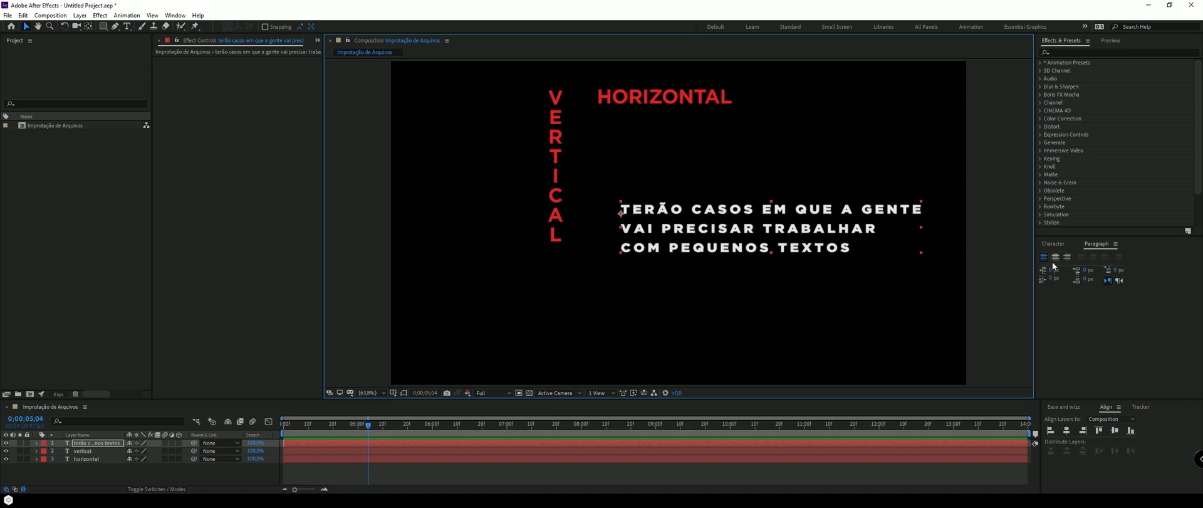
Right-align the three-line text and reposition it in the lower part of the composition.
left_click_drag(752, 252, 746, 260)
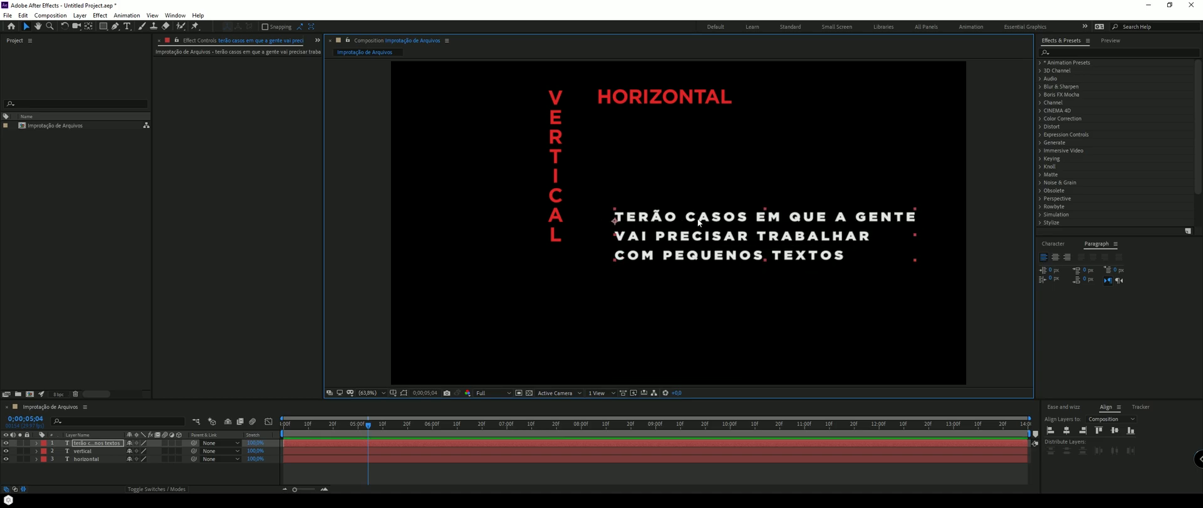
left_click_drag(719, 228, 705, 240)
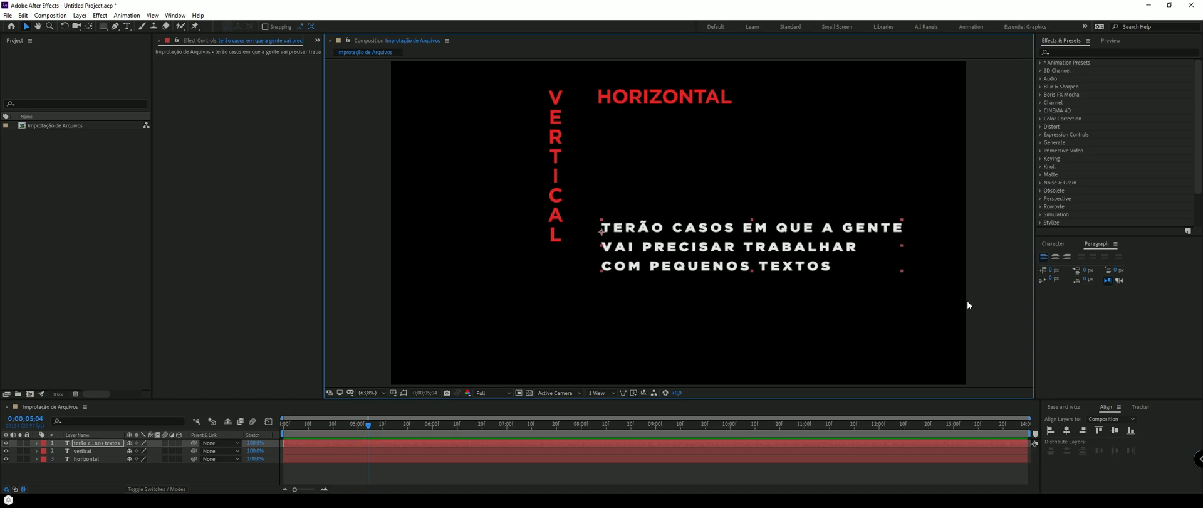
left_click(1068, 257)
left_click_drag(535, 256, 851, 265)
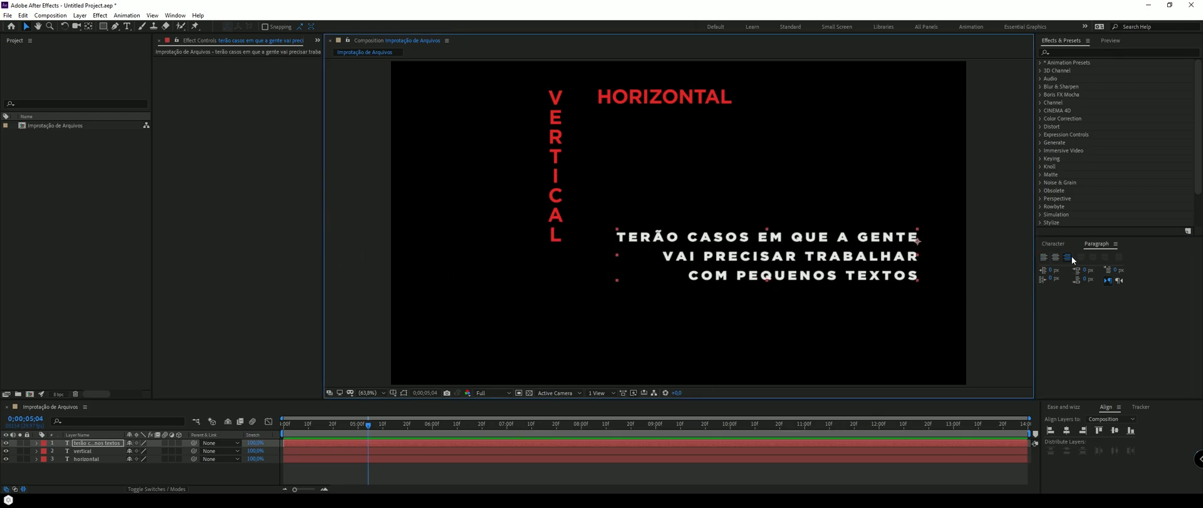
left_click_drag(903, 276, 899, 271)
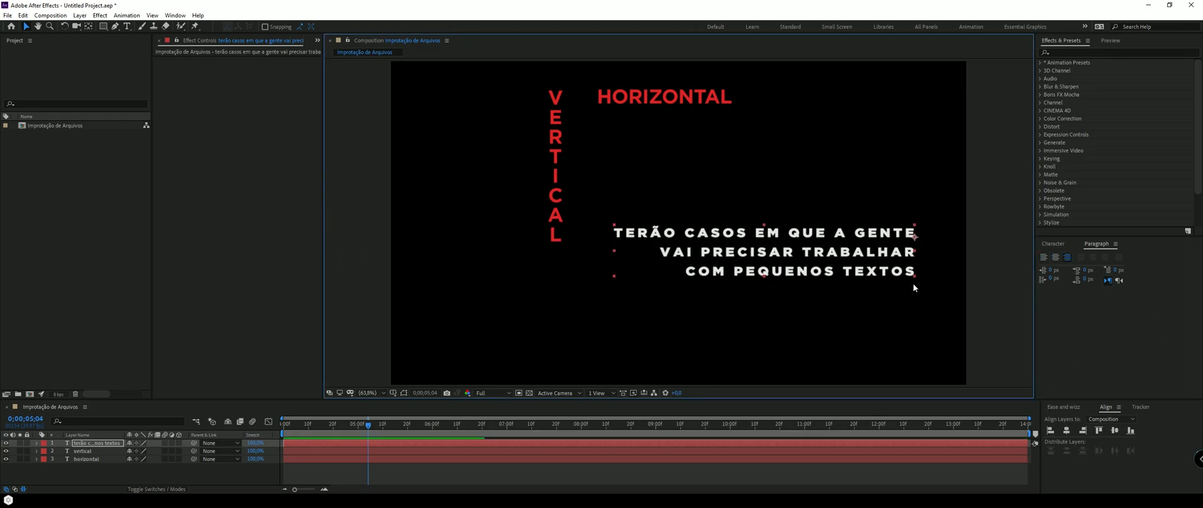
Try different indent and spacing values on the right-aligned paragraph, undoing each change.
left_click_drag(1053, 278, 1142, 269)
key("ctrl+z")
key("ctrl+shift+z")
key("ctrl+z")
left_click_drag(1086, 281, 1156, 270)
key("ctrl+z")
key("ctrl+z")
key("ctrl+z")
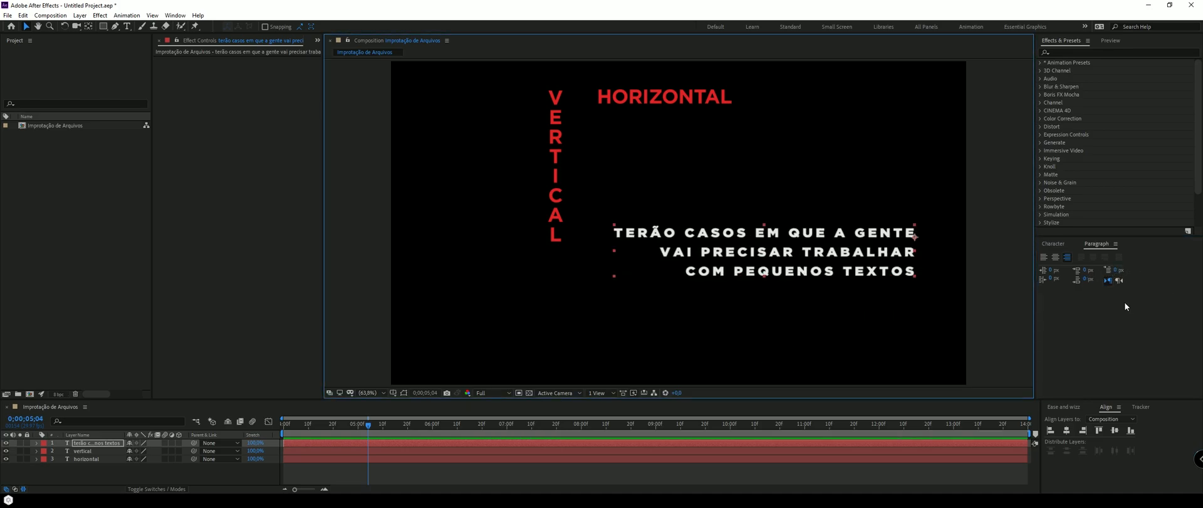
Bring the Character settings back into view and move the three-line text up beside the end of the VERTICAL word.
left_click(1050, 242)
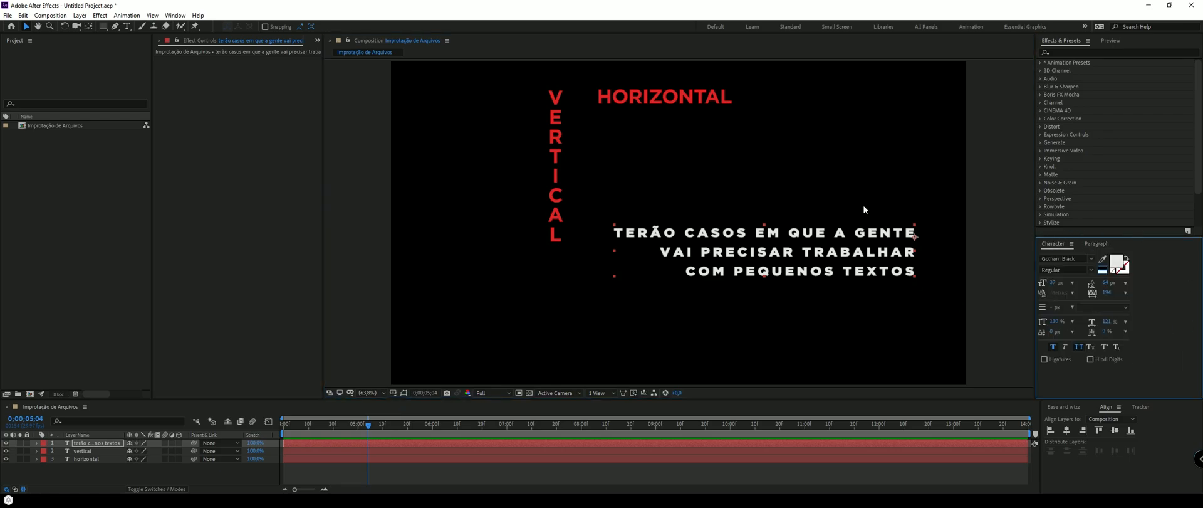
left_click_drag(810, 238, 796, 246)
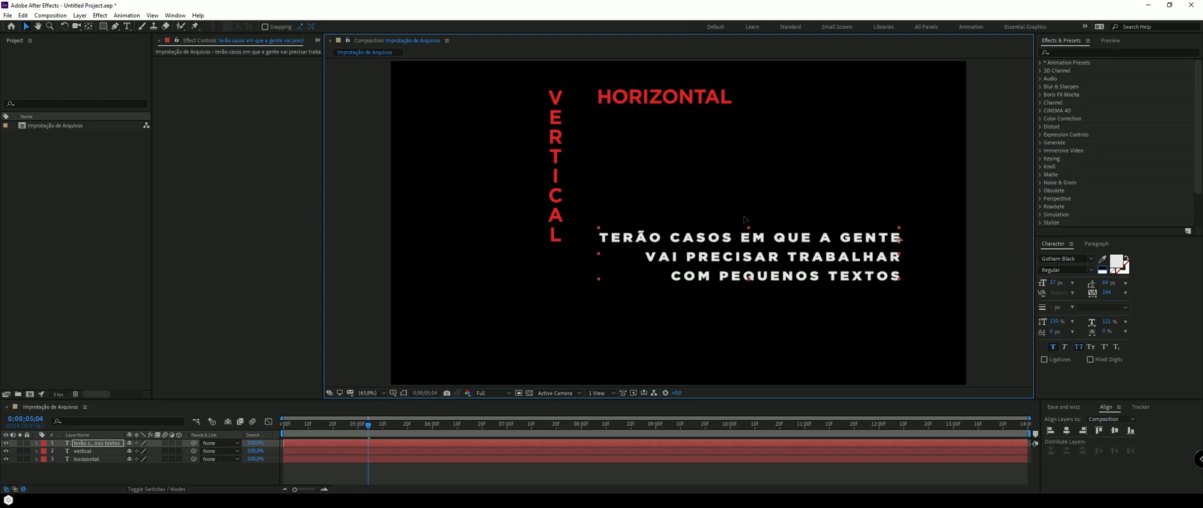
left_click_drag(785, 262, 768, 222)
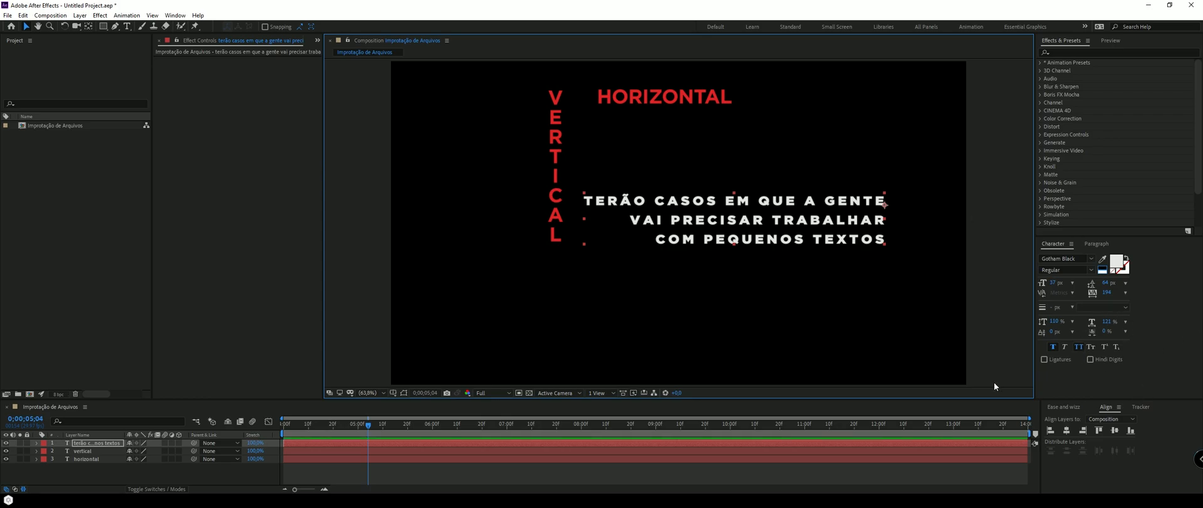
Browse the Text folder of the Animation Presets and open its Animate In category.
left_click(1041, 62)
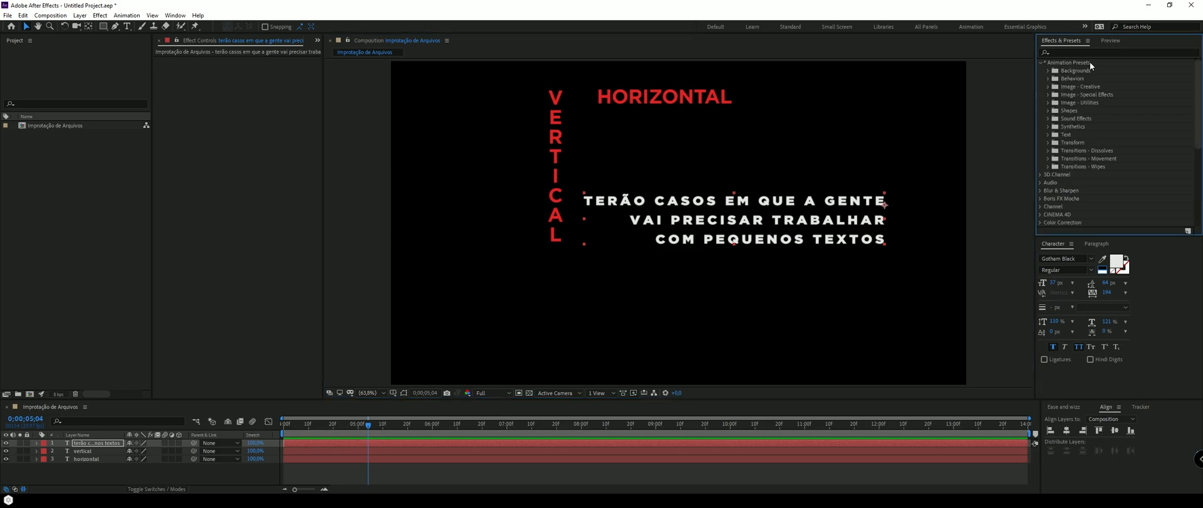
left_click(1049, 135)
scroll(1086, 129, "down", 5)
scroll(1086, 129, "up", 2)
scroll(1122, 175, "up", 3)
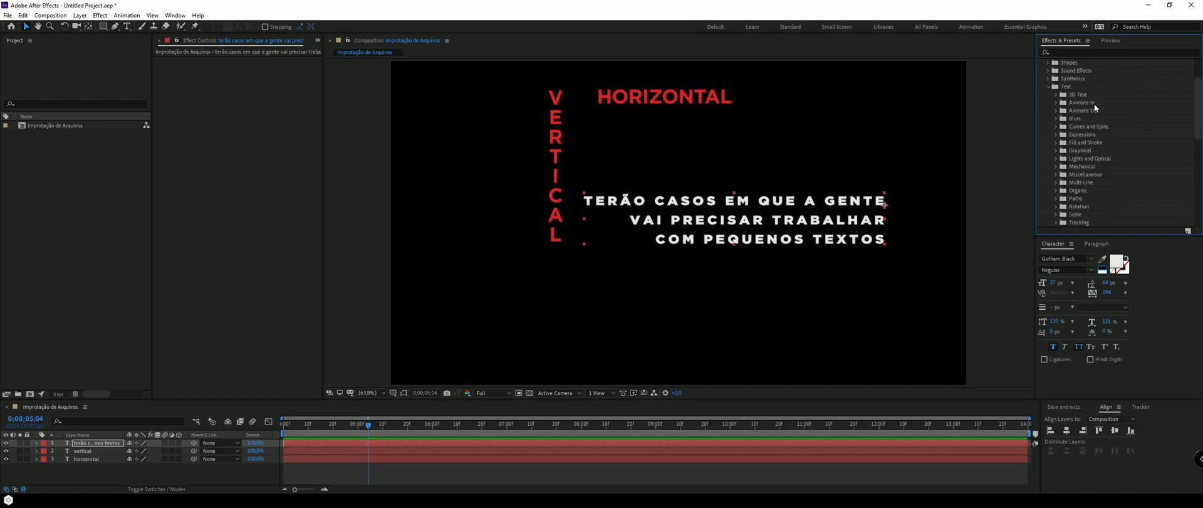
left_click(1056, 102)
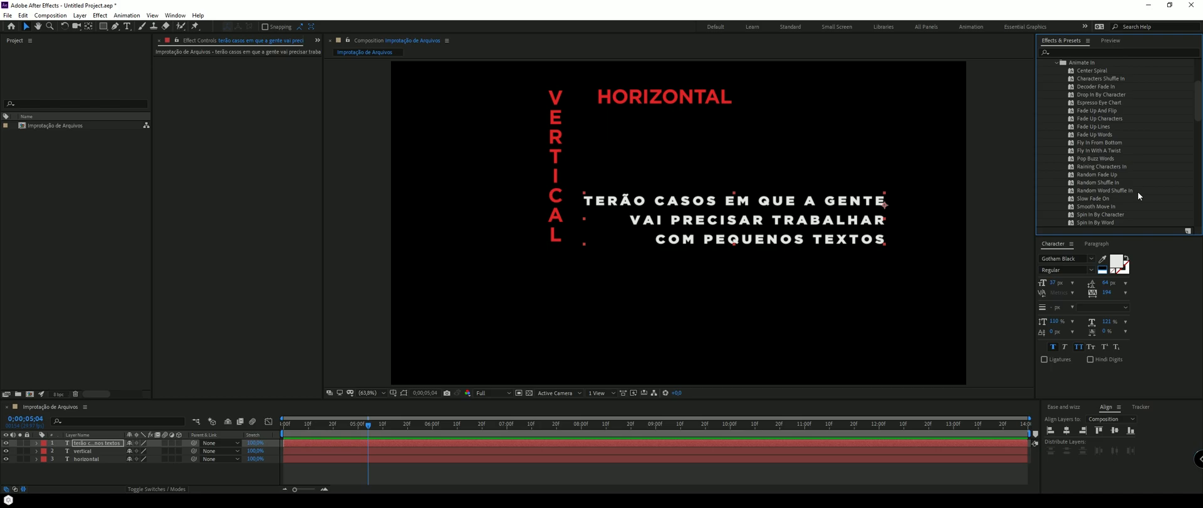
Apply the Center Spiral preset to the three-line text layer at 0;00;05;04 and preview the animation.
left_click_drag(1092, 70, 73, 445)
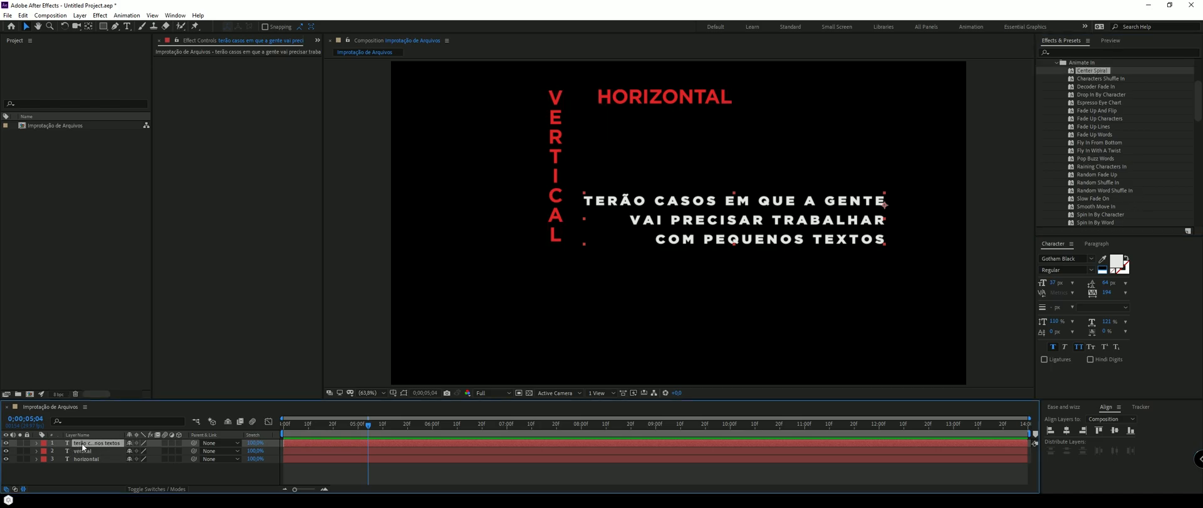
left_click(1090, 69)
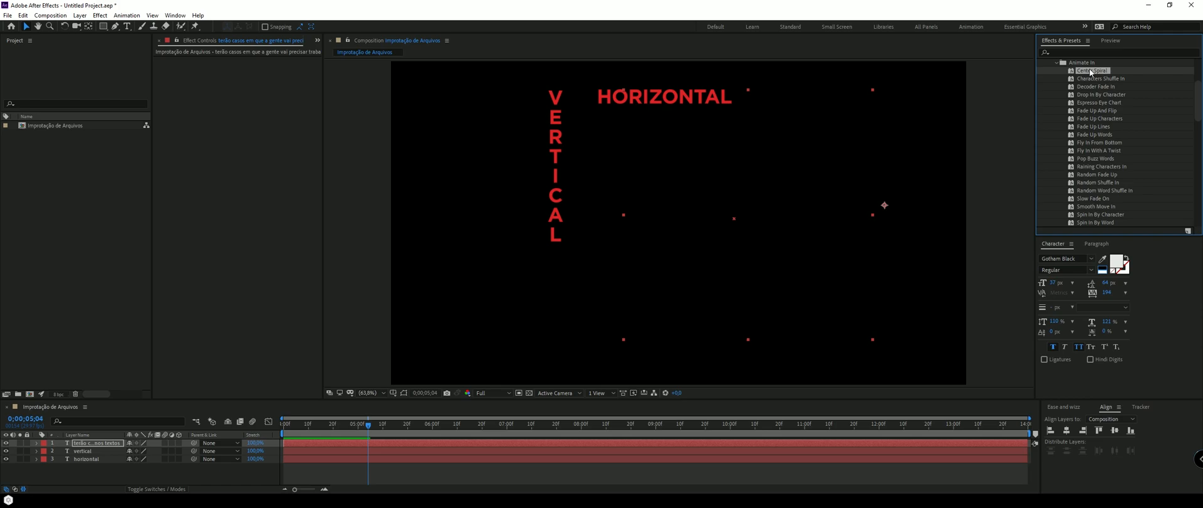
left_click_drag(369, 426, 615, 426)
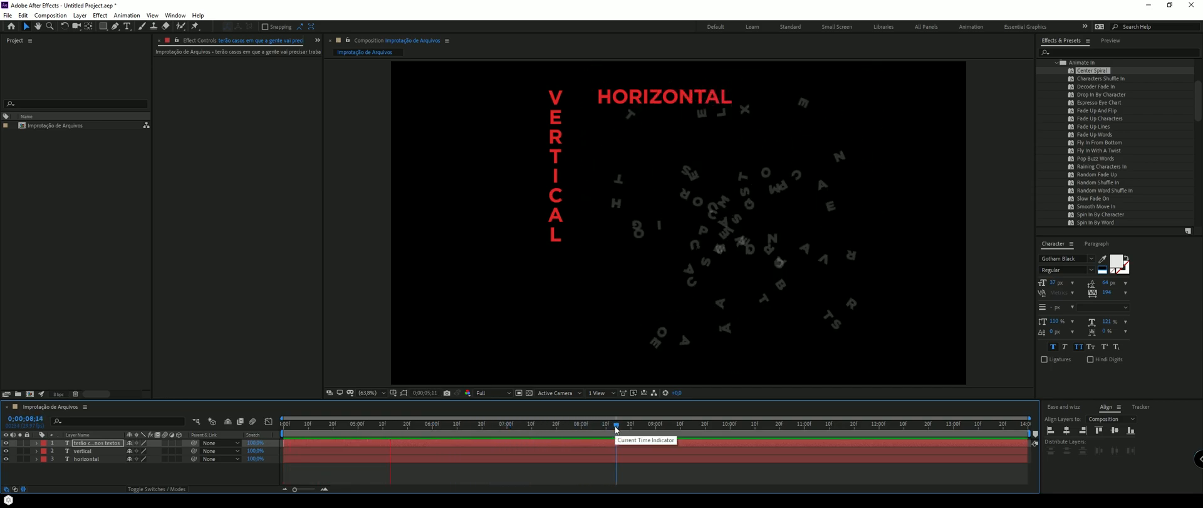
left_click_drag(616, 429, 562, 430)
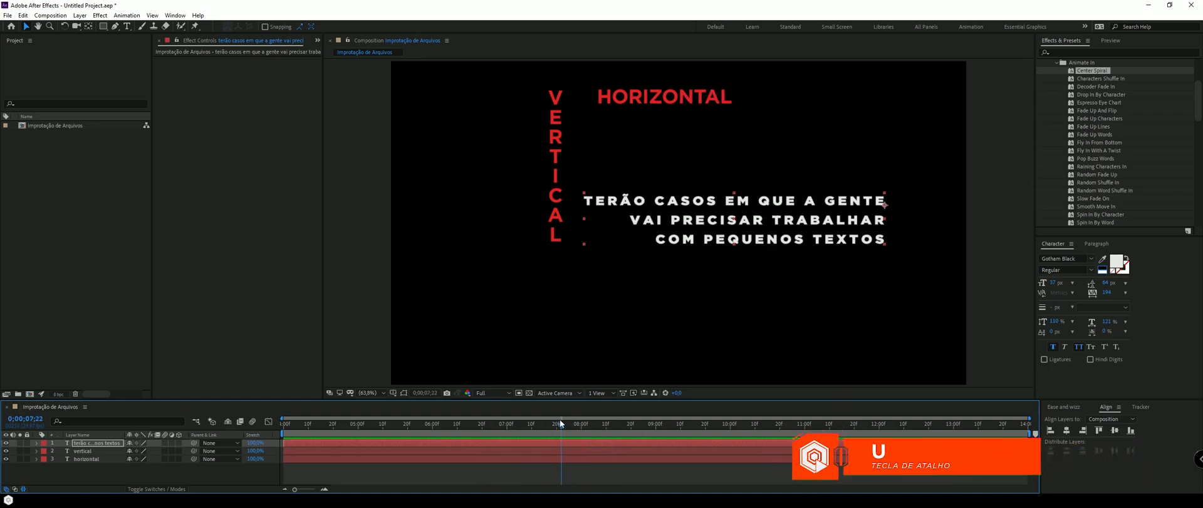
Reveal the text layer's keyframes and remove the Center Spiral animation from it.
key("u")
left_click(372, 429)
left_click_drag(374, 433, 629, 470)
key("Delete")
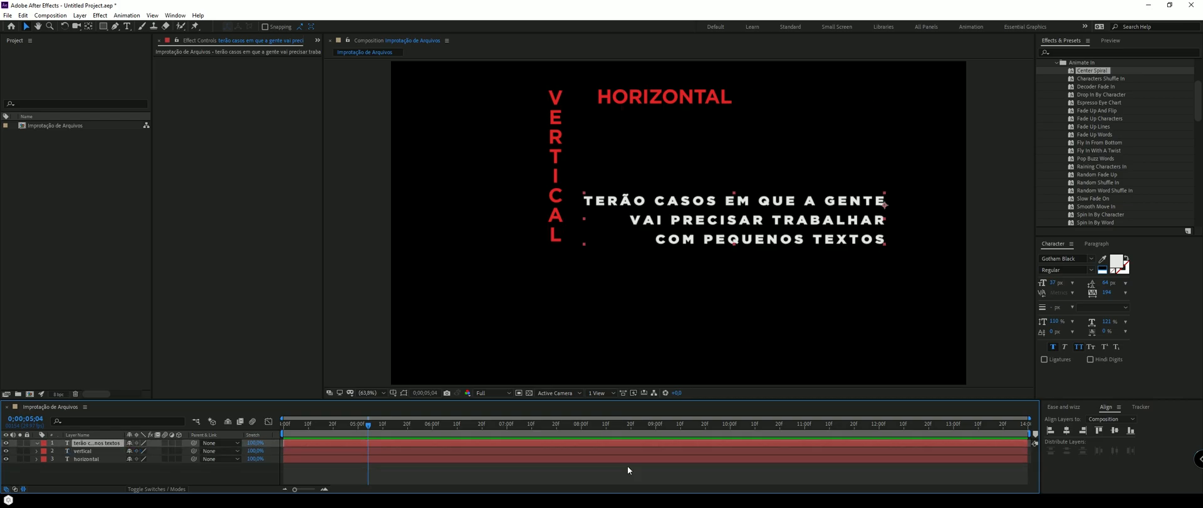
Move the current time to 0;00;06;20 and apply the Center Spiral preset to the text layer there.
left_click_drag(309, 426, 476, 427)
left_click_drag(388, 436, 478, 432)
double_click(1095, 70)
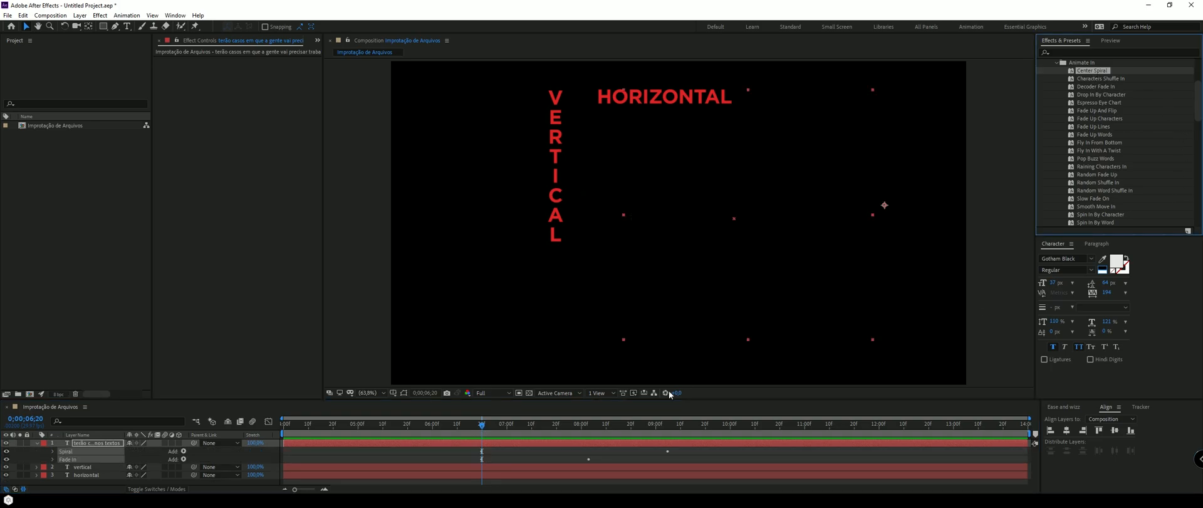
Play the spiral animation from 0;00;05;08, then undo the preset on the text layer.
left_click_drag(399, 424, 380, 425)
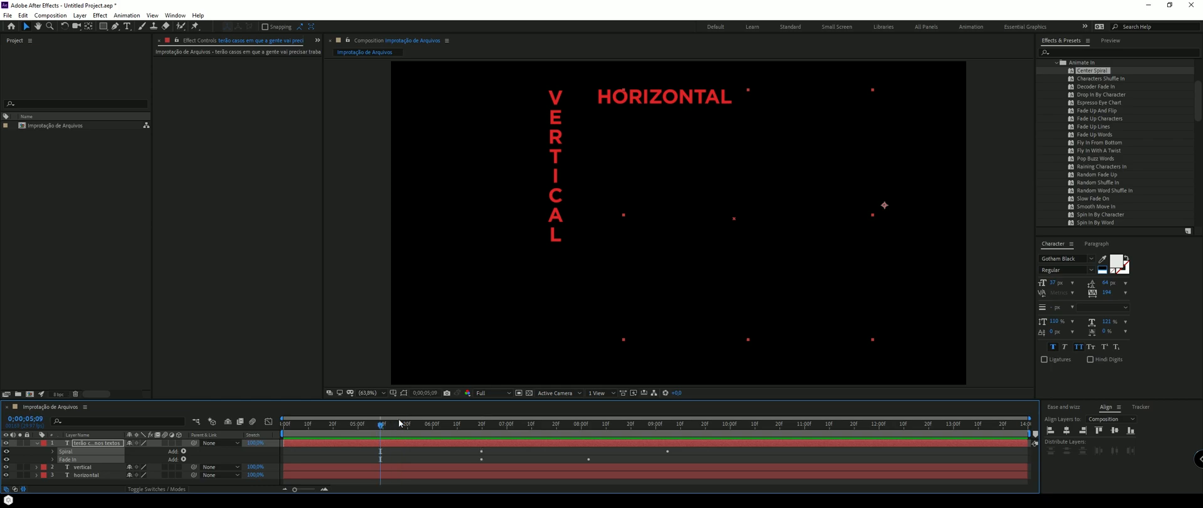
key("space")
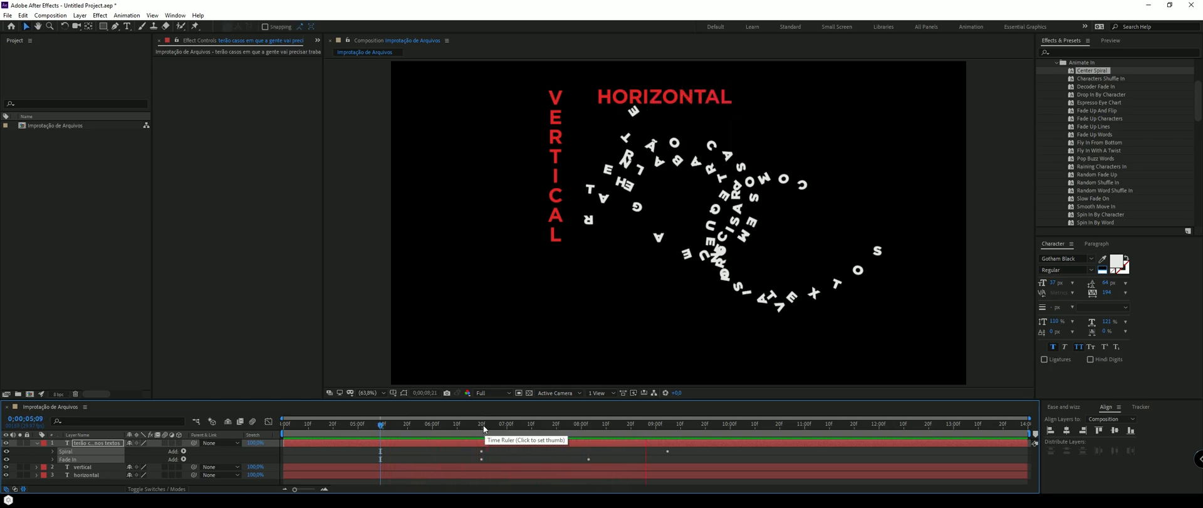
left_click(621, 424)
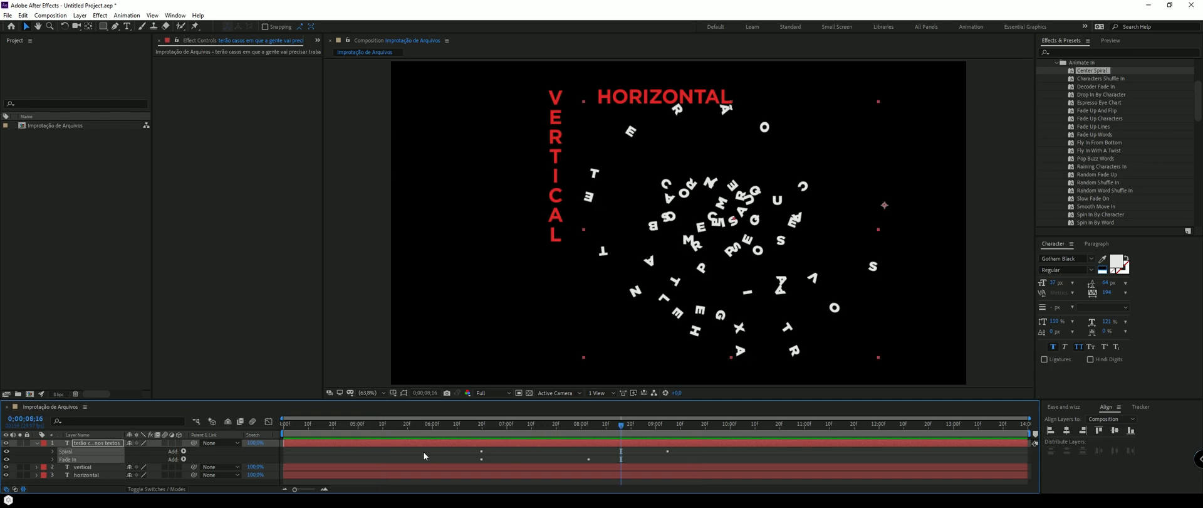
key("ctrl+z")
left_click_drag(322, 428, 509, 421)
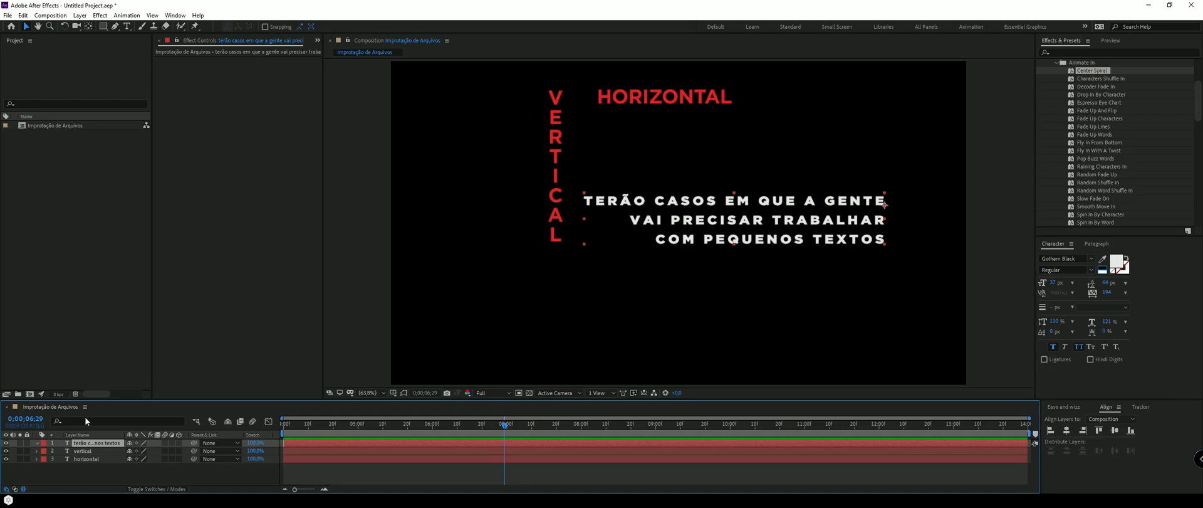
Apply Center Spiral directly onto the text in the composition view at 0;00;04;00, play it back, and undo it.
left_click(353, 433)
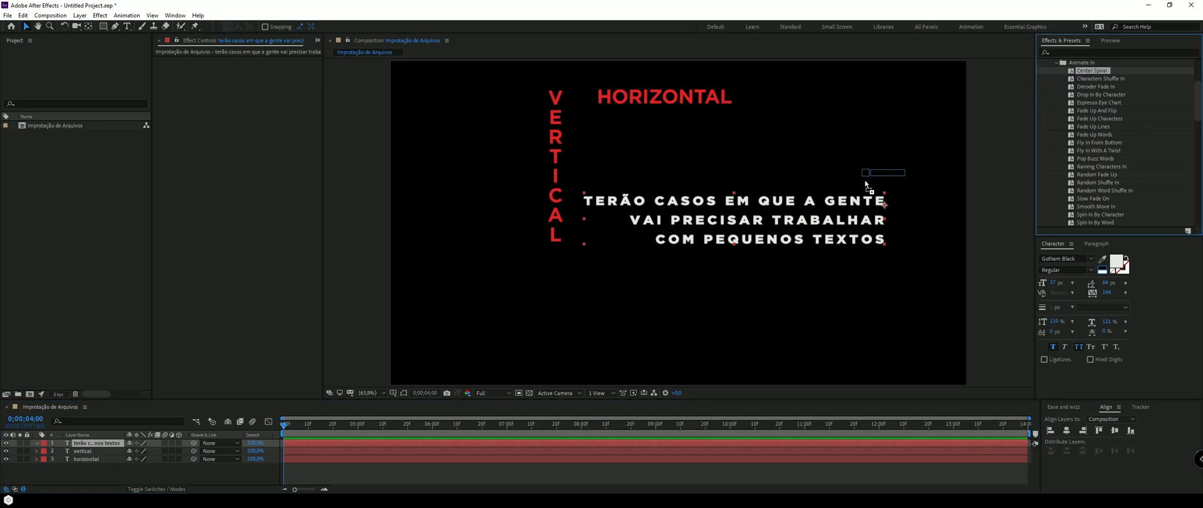
left_click_drag(714, 222, 731, 217)
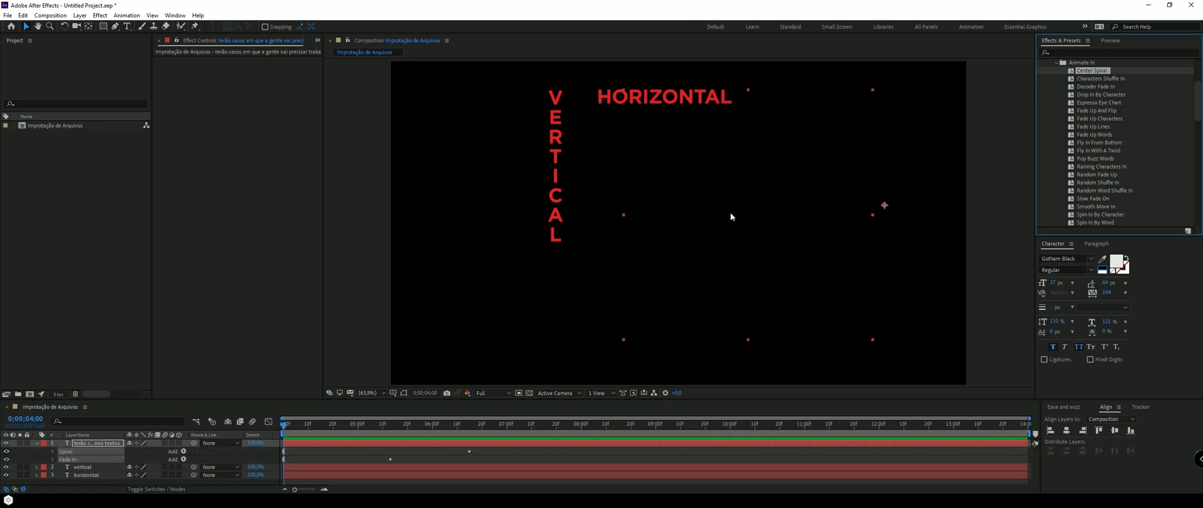
key("space")
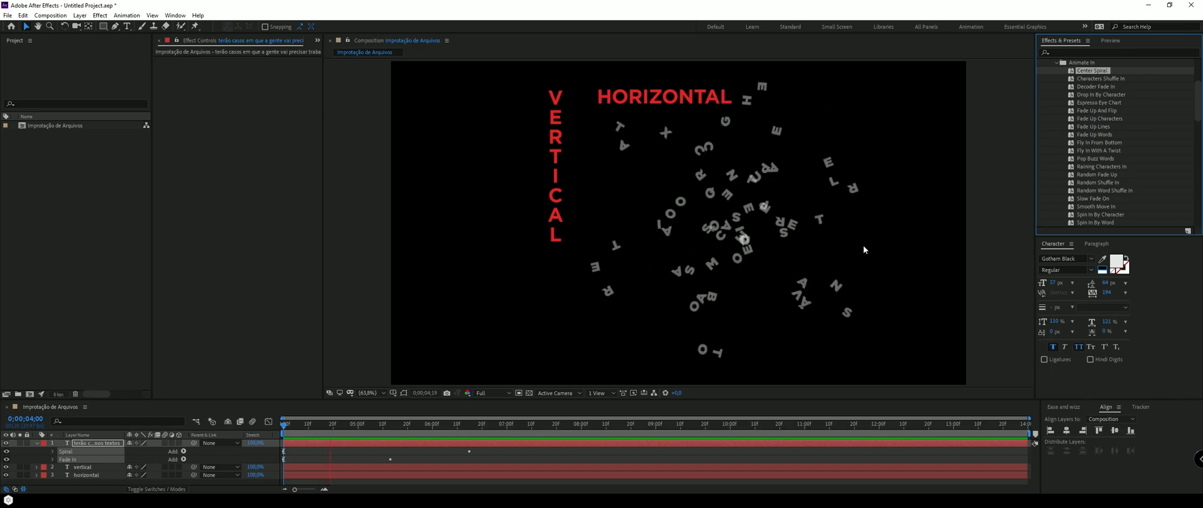
key("space")
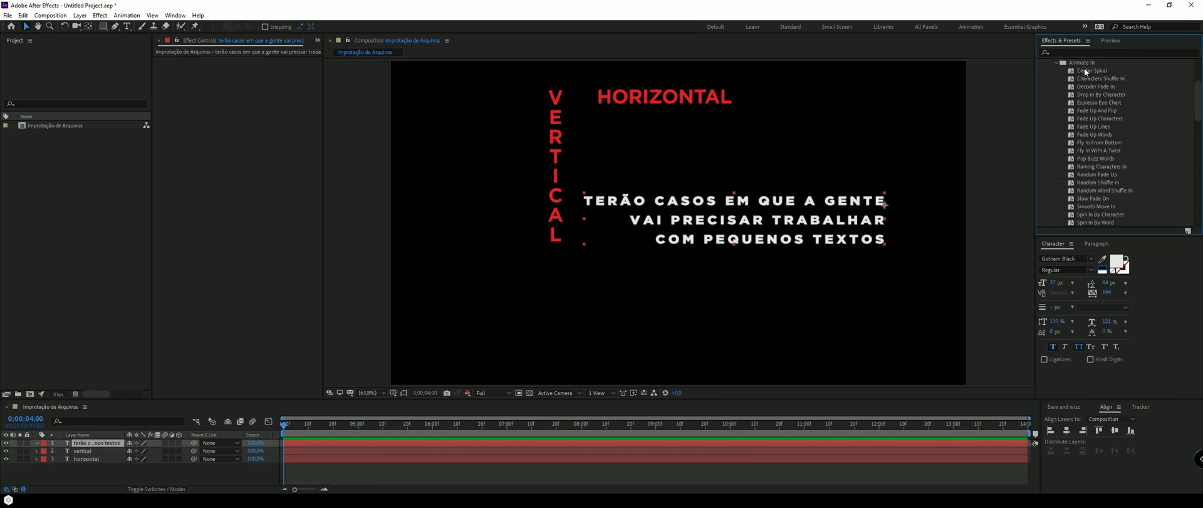
Reapply the Center Spiral preset to the text layer twice at 0;00;04;00, undoing it each time.
key("u")
key("space")
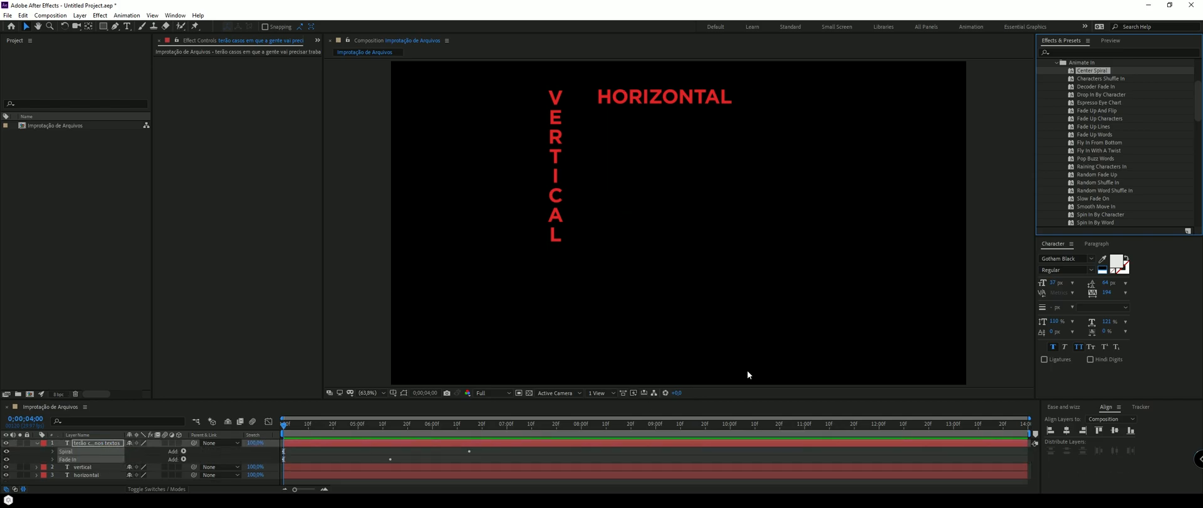
key("u")
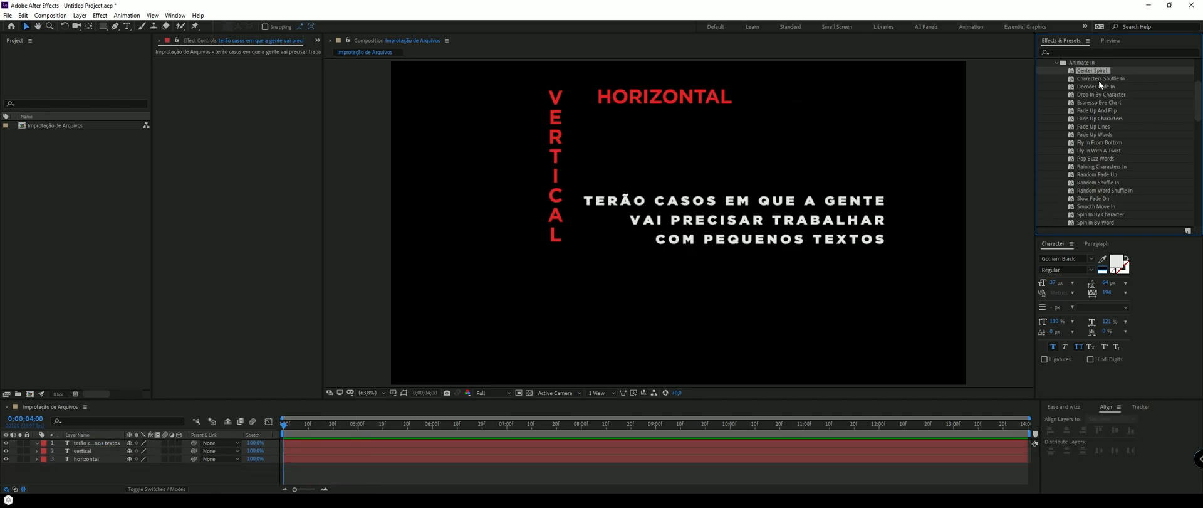
left_click_drag(202, 213, 237, 198)
left_click_drag(221, 122, 244, 253)
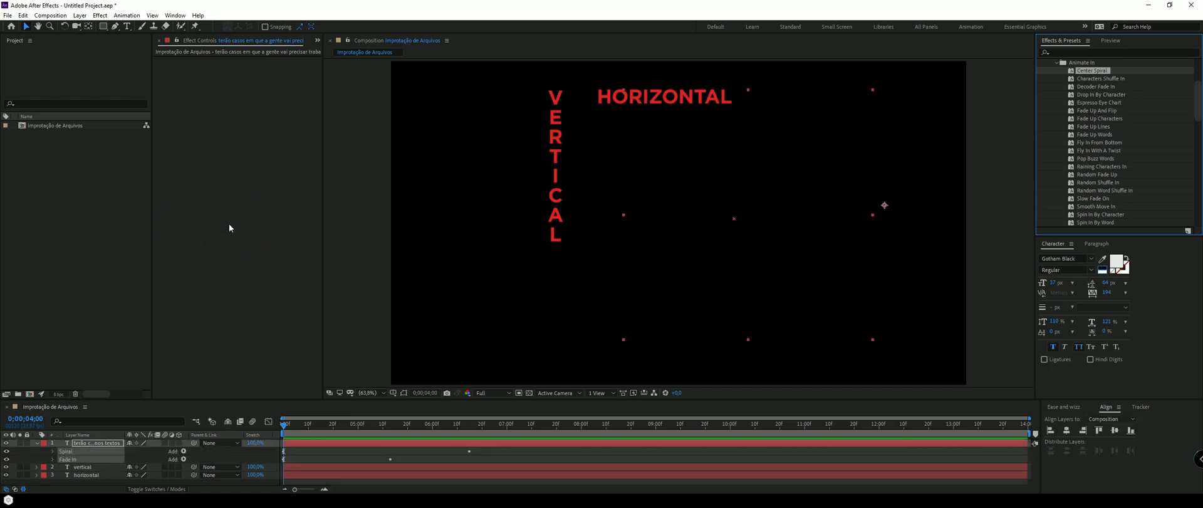
mouse_move(305, 423)
left_mouse_down()
mouse_move(414, 424)
mouse_move(284, 424)
left_mouse_up()
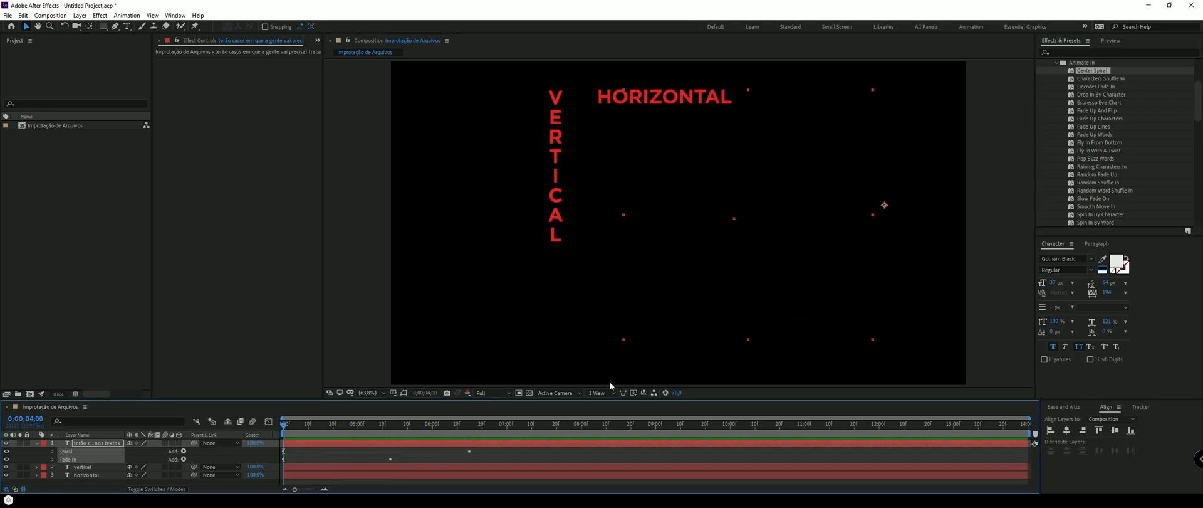
key("ctrl+z")
Try the Pinwheel preset from Curves and Spins on the three-line text layer, play it back, and undo it.
left_click_drag(1095, 134, 334, 448)
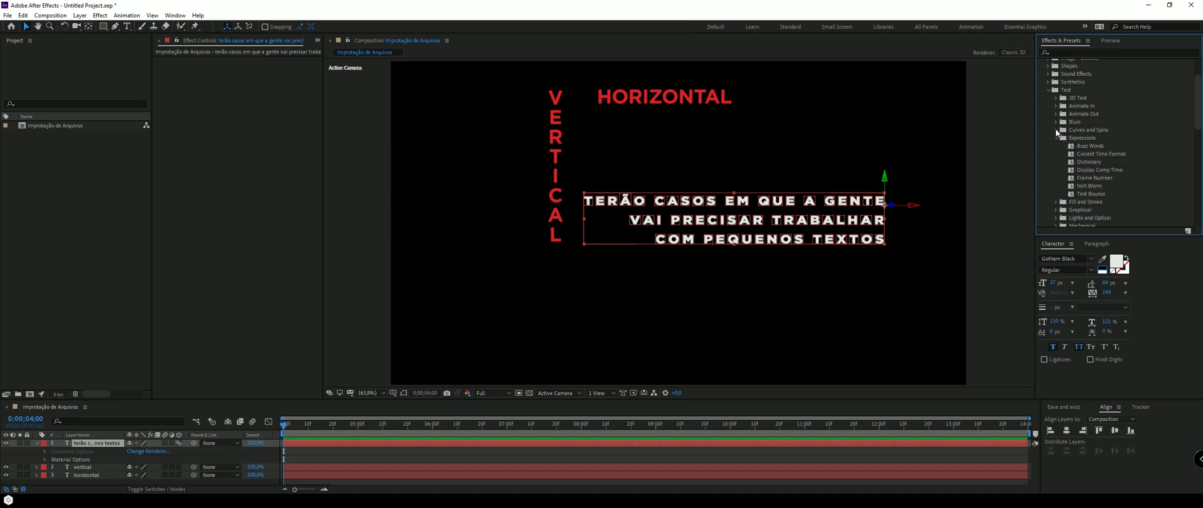
left_click(1056, 129)
left_click_drag(1088, 134, 204, 445)
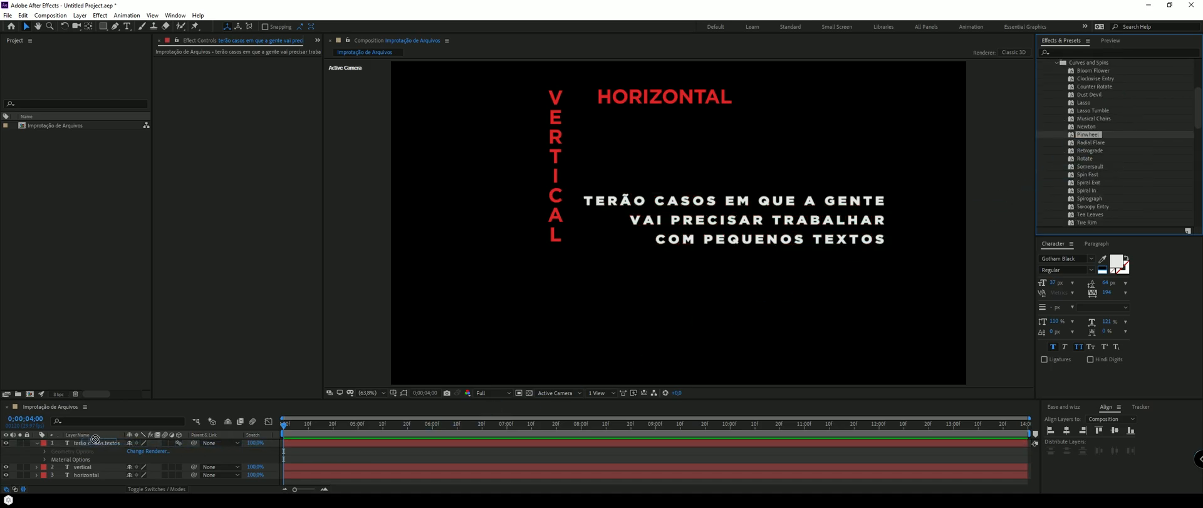
key("space")
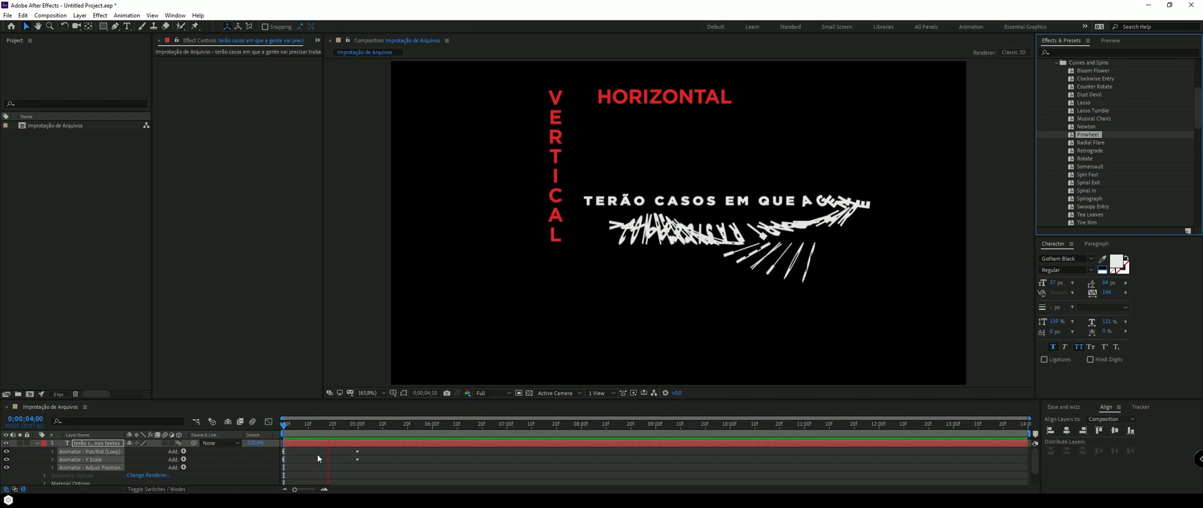
key("space")
key("u")
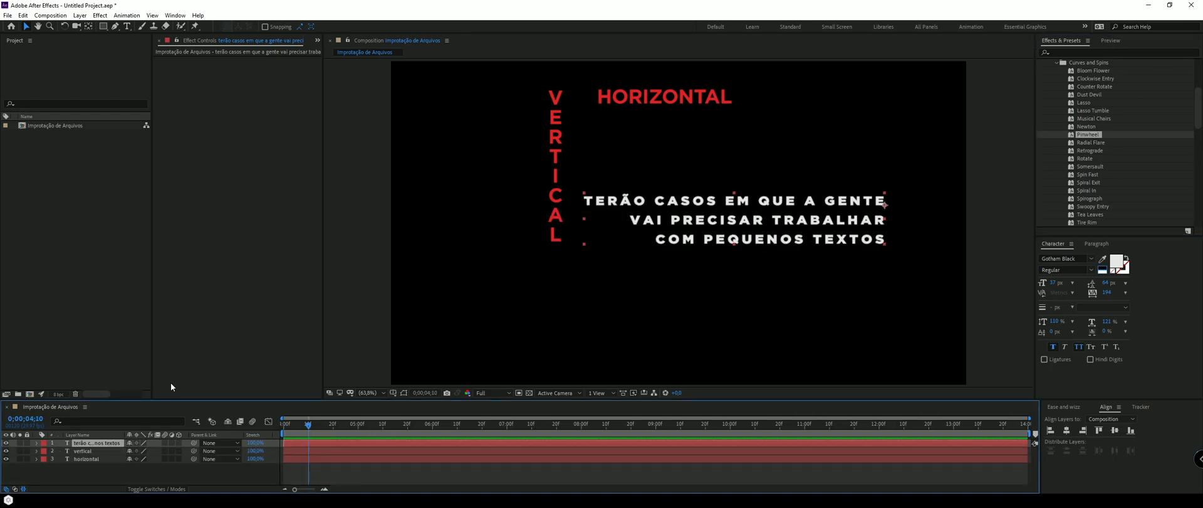
Expand the three-line text layer's Text properties and enlarge the timeline area vertically.
left_click(36, 442)
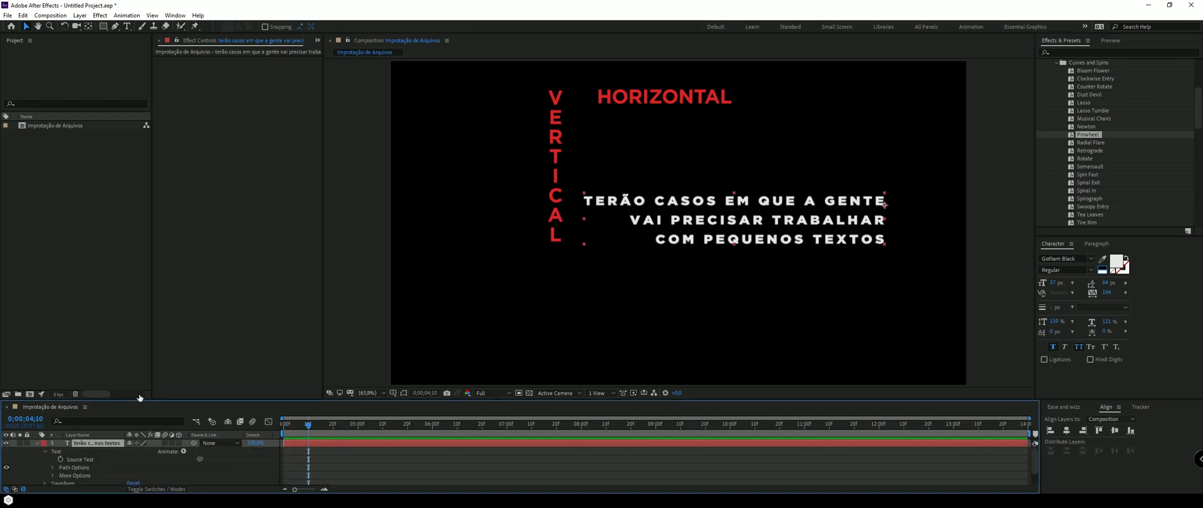
left_click_drag(144, 398, 172, 314)
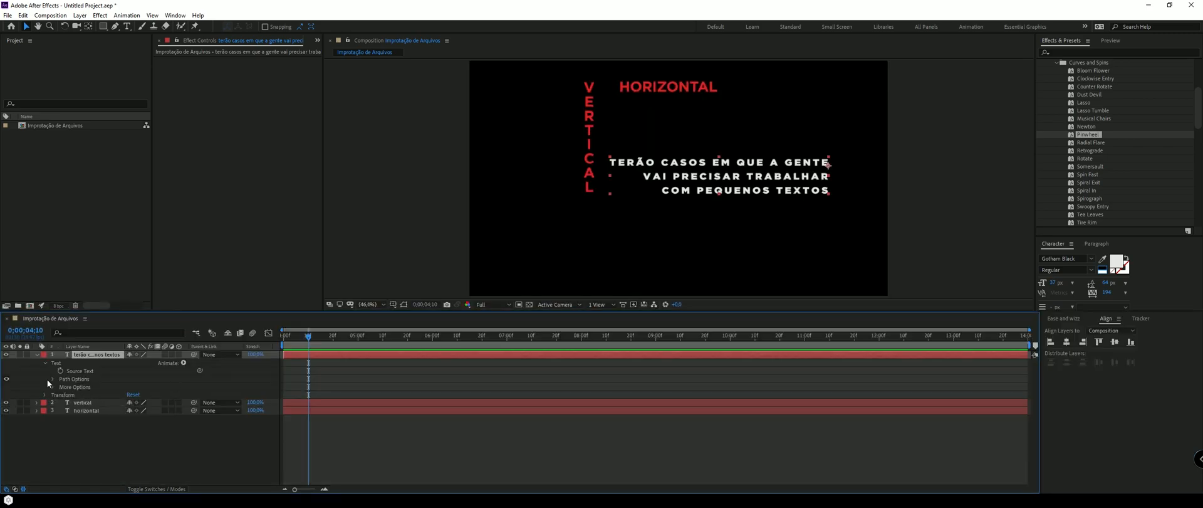
Set the time to 0;00;04;00, zoom into the timeline, shrink the timeline area vertically, and move the three-line text near the composition's lower edge.
left_click(84, 371)
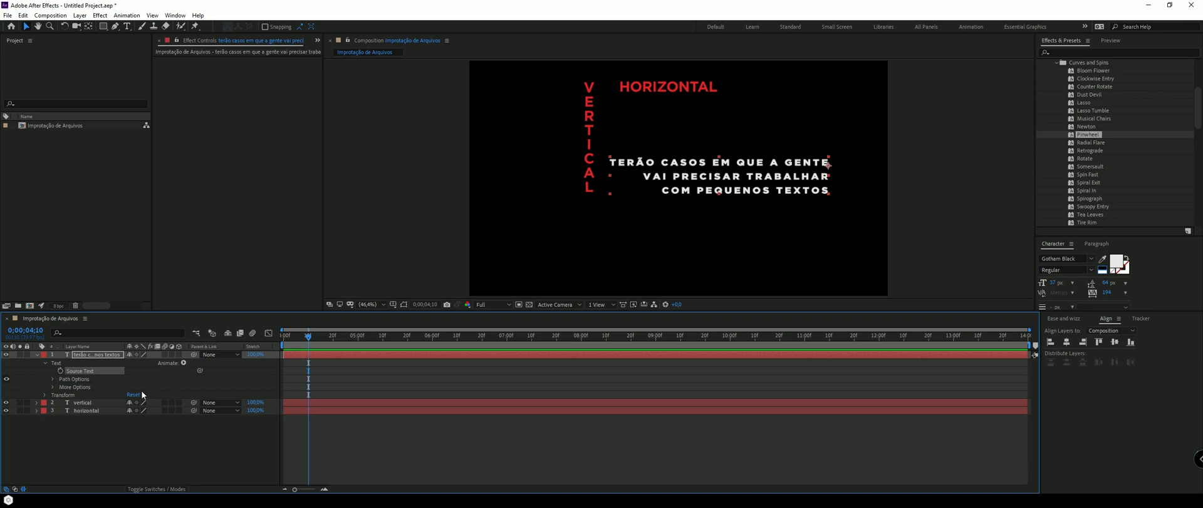
left_click_drag(332, 337, 234, 345)
key("equal")
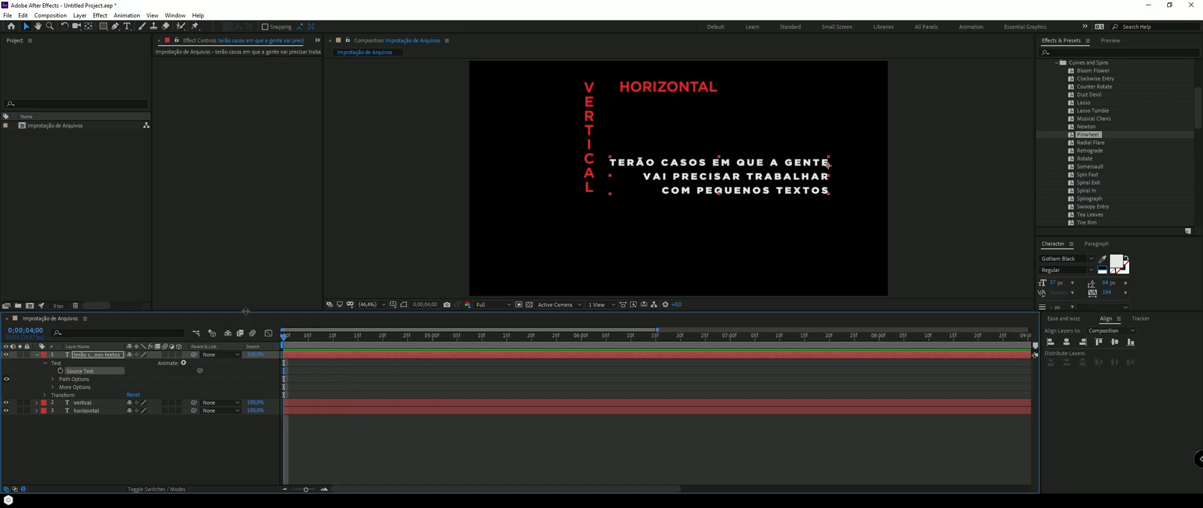
left_click_drag(246, 312, 250, 357)
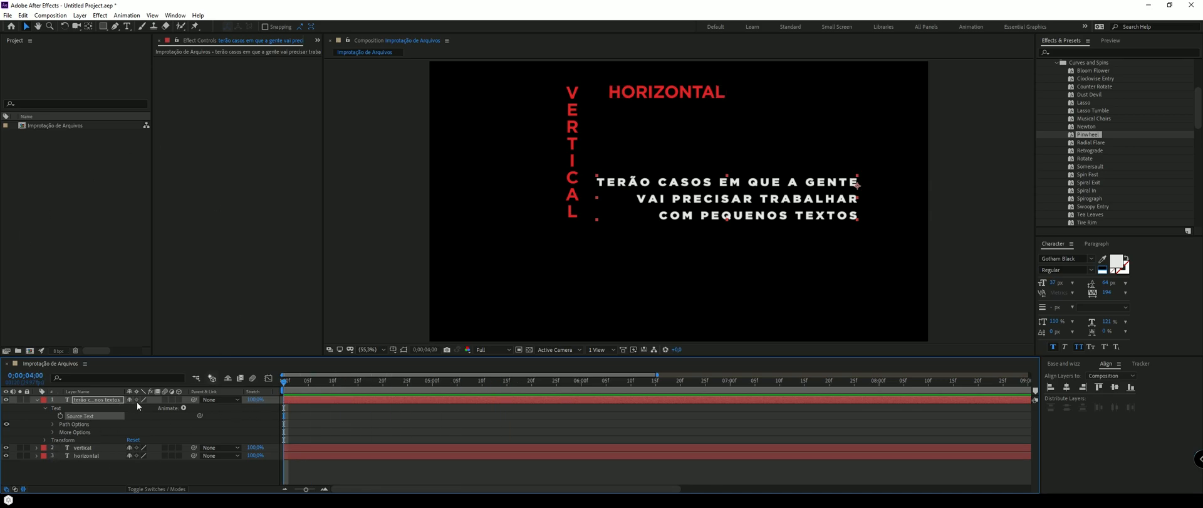
left_click_drag(734, 215, 680, 304)
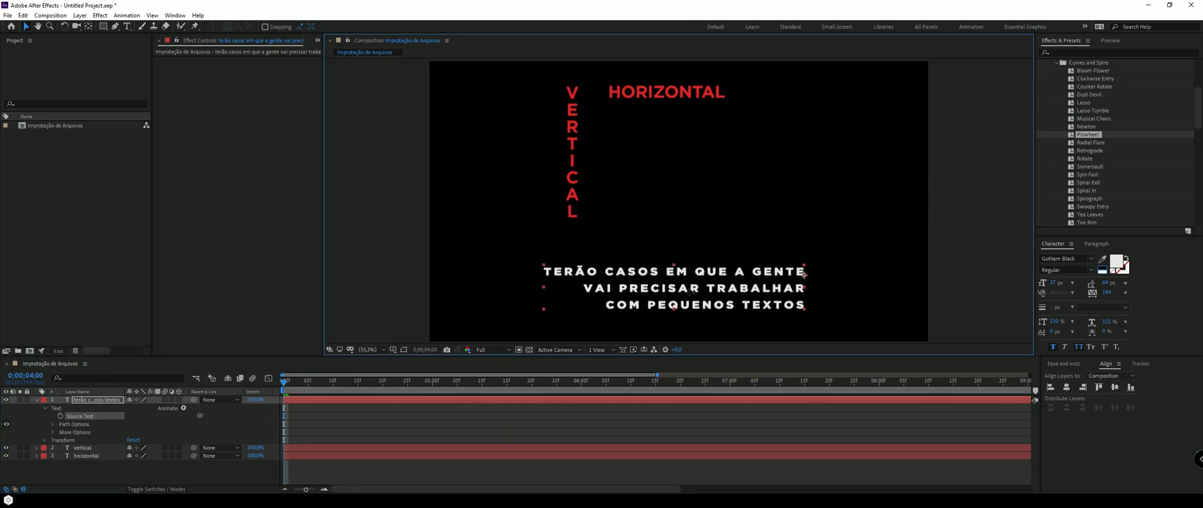
Delete the second and third lines, leaving TERÃO CASOS EM QUE A GENTE, and move the remaining line to the composition's lower edge.
left_click(126, 26)
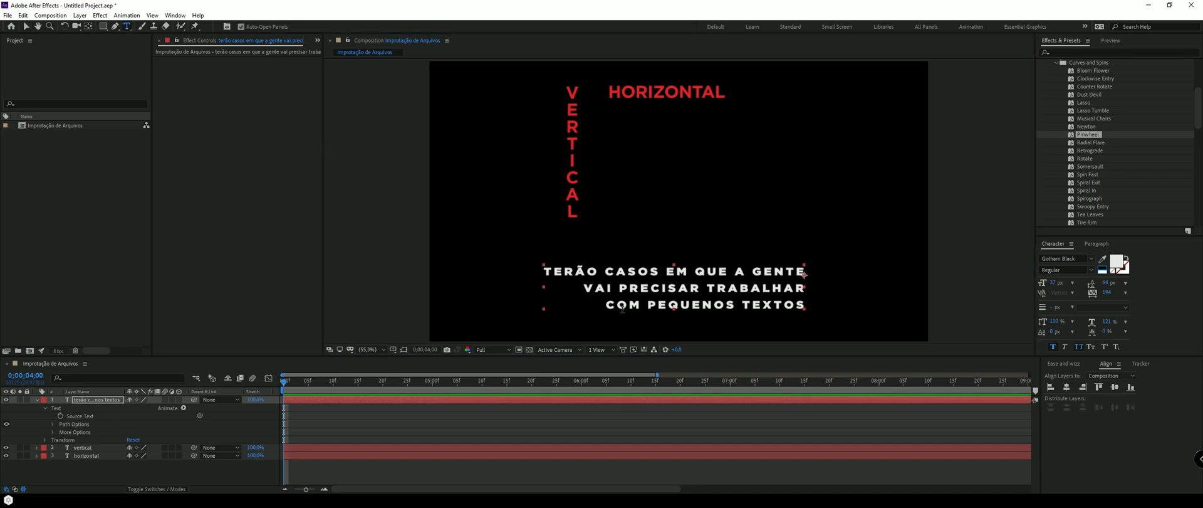
left_click(584, 288)
key("shift+End")
key("shift+Down")
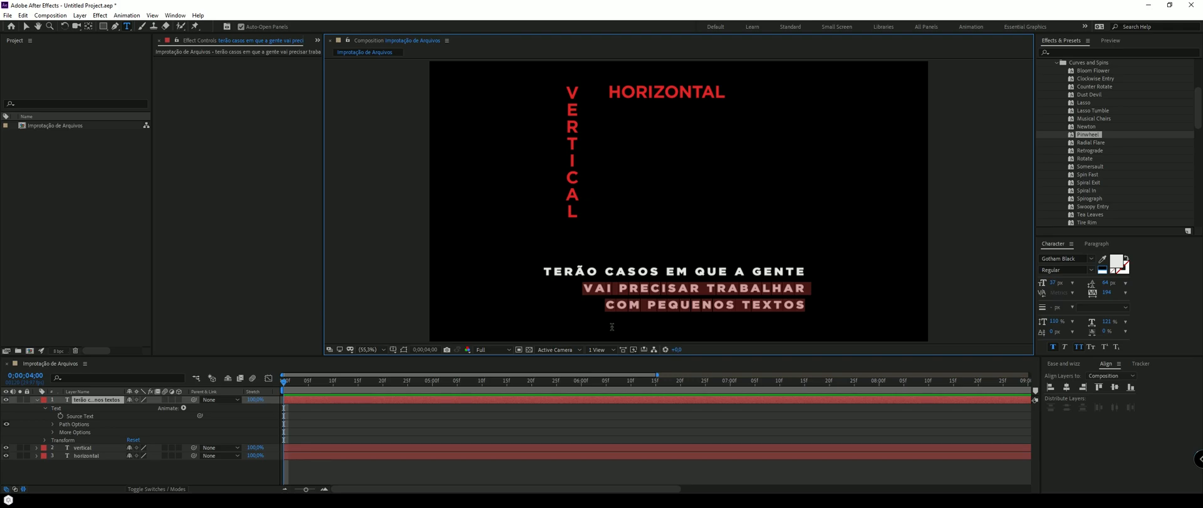
key("BackSpace")
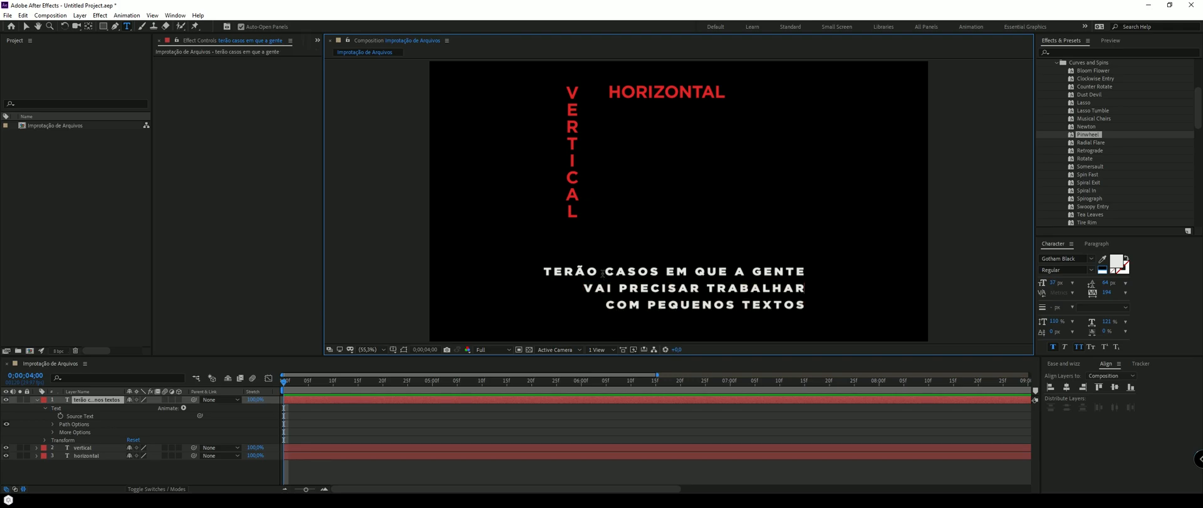
left_click(27, 27)
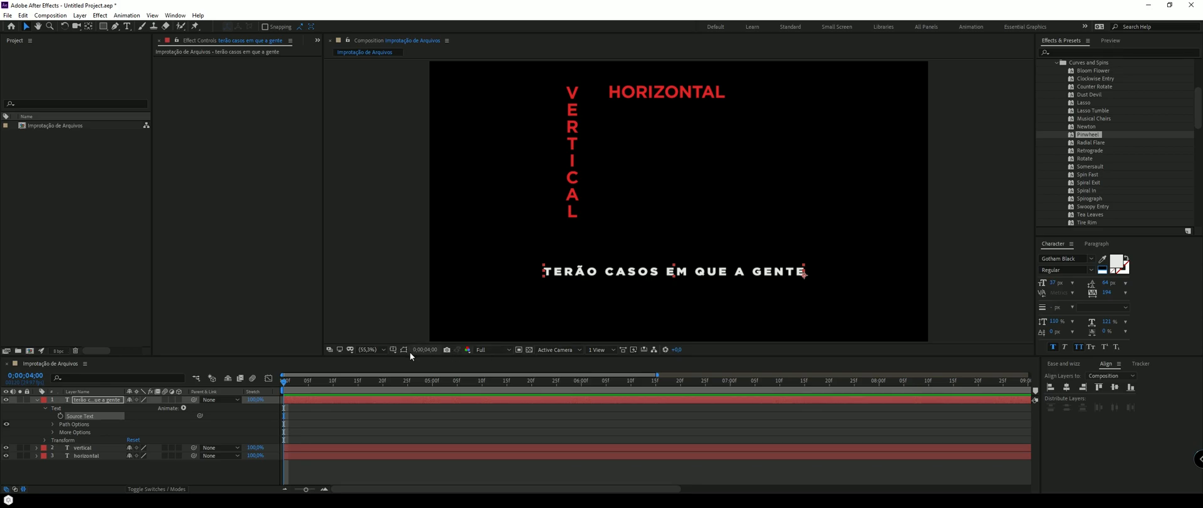
left_click_drag(675, 273, 655, 320)
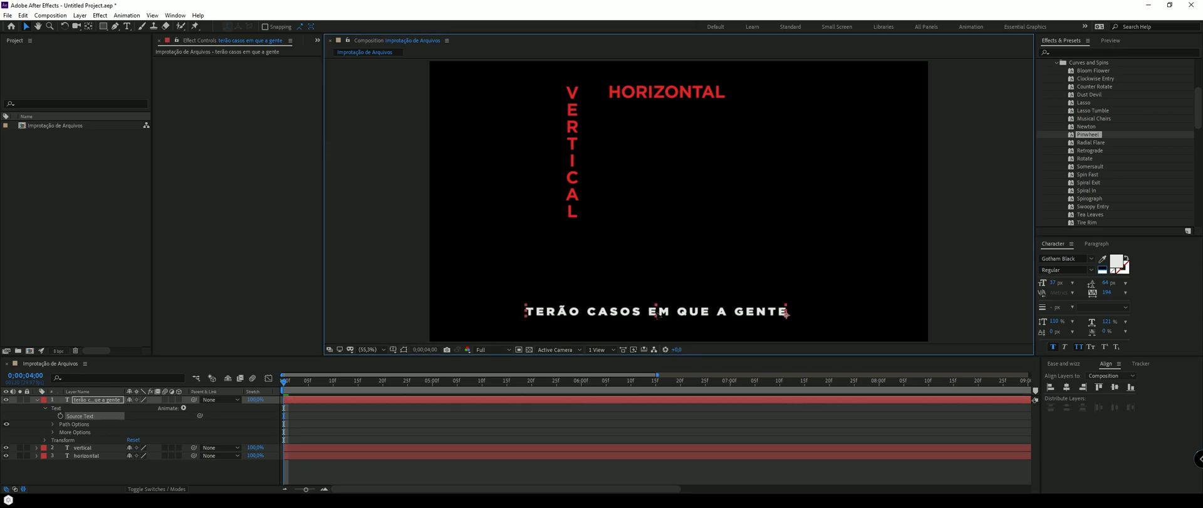
Enable Source Text keyframing for the white text layer at 0;00;05;02.
left_click(78, 416)
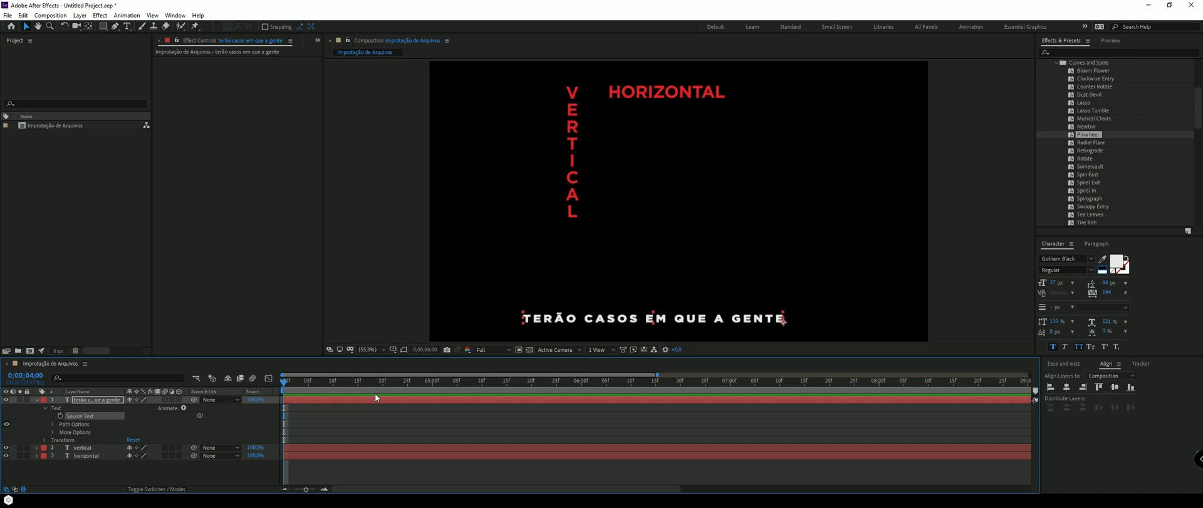
left_click_drag(407, 389, 445, 383)
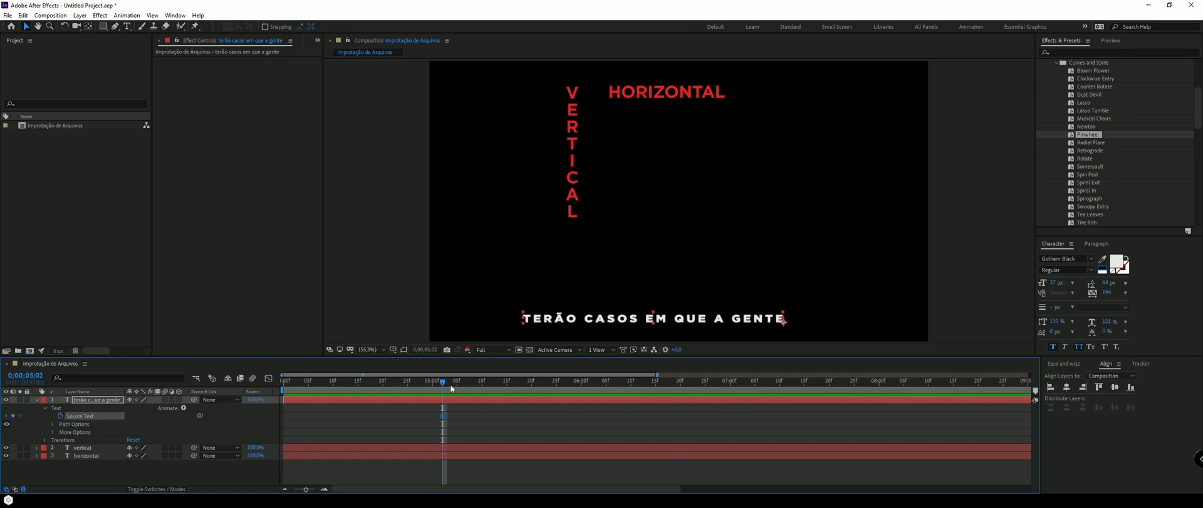
mouse_move(437, 418)
left_mouse_down()
mouse_move(294, 425)
mouse_move(443, 420)
left_mouse_up()
Try replacing the white text with FER at 0;00;05;02, scrub ahead to 0;00;05;15, and undo the text change.
double_click(784, 318)
type("fer")
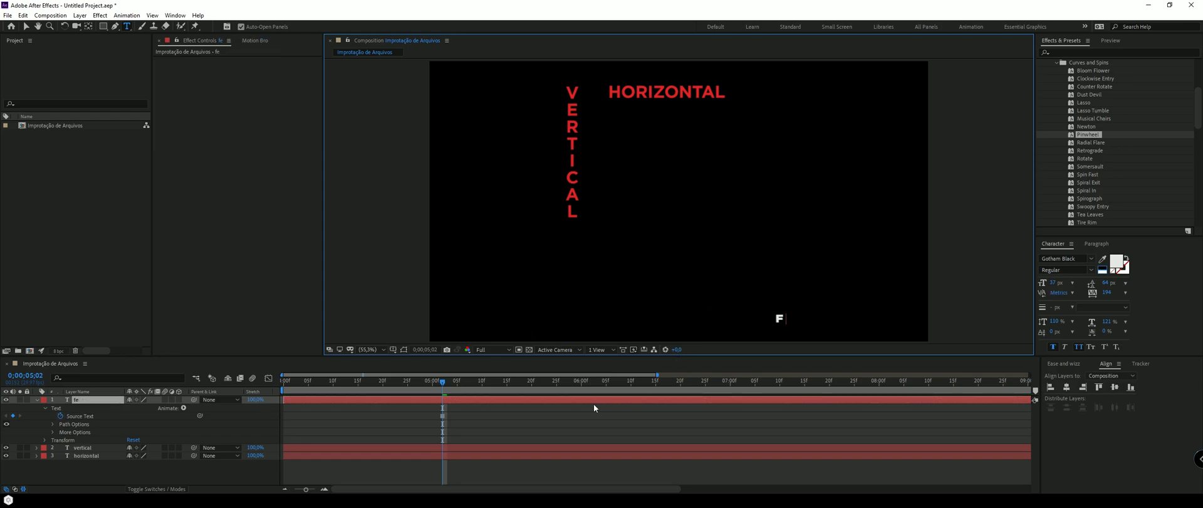
left_click_drag(469, 386, 505, 394)
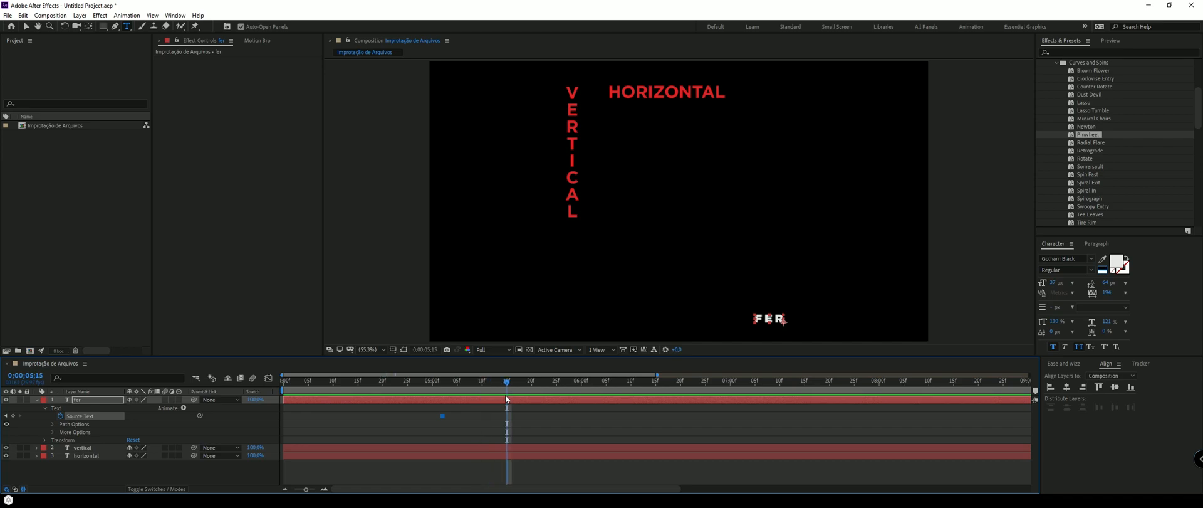
key("j")
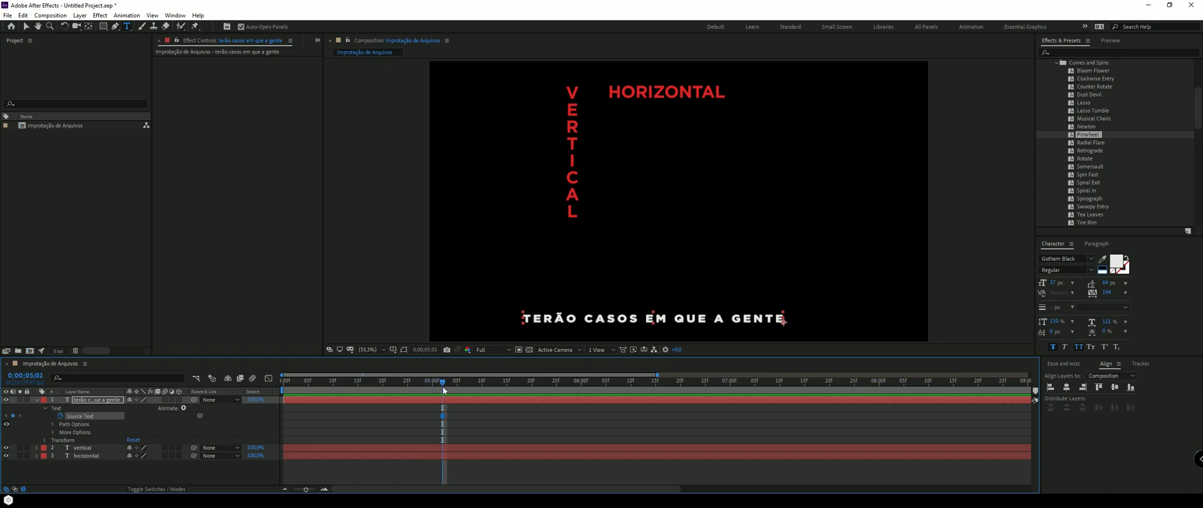
Add a Source Text keyframe at 0;00;04;00 and return to the keyframe at 0;00;05;02.
left_click_drag(443, 385, 283, 411)
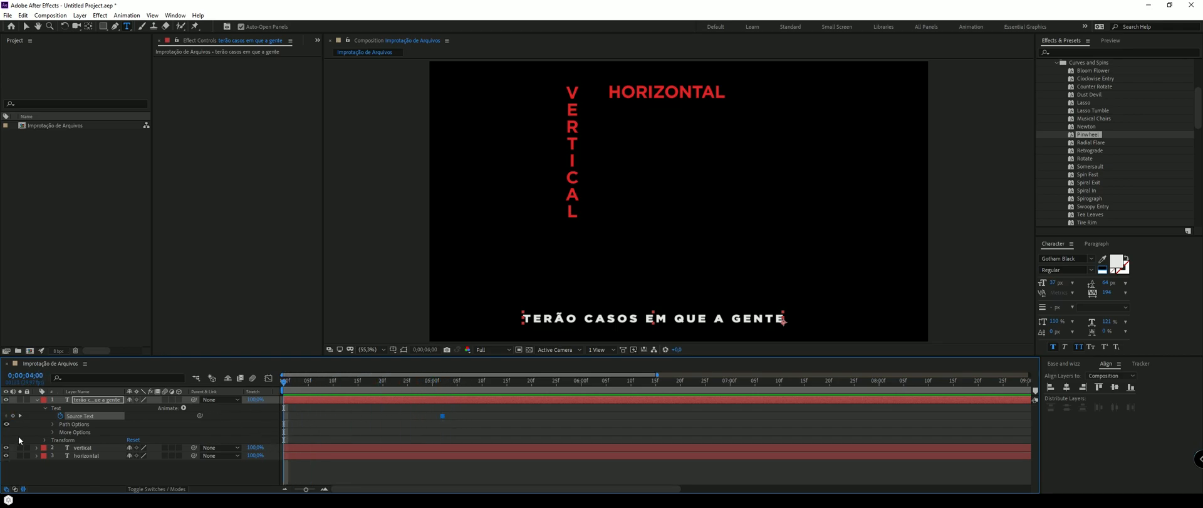
left_click(13, 415)
left_click(437, 376)
left_click(18, 415)
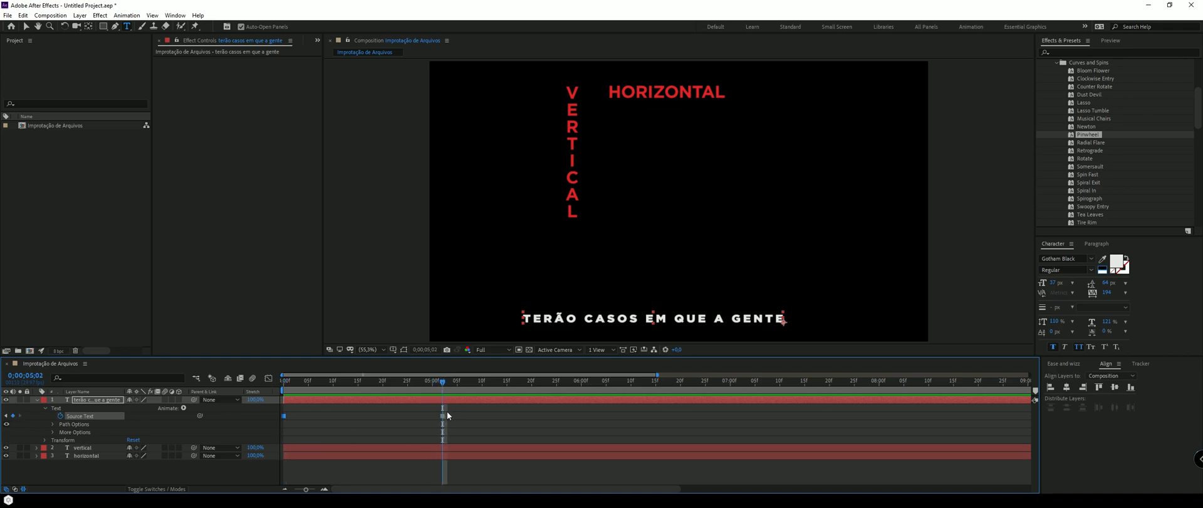
Replace the text at 0;00;05;02 with VAI PRECISAR TRABALHAR, keeping COM PEQUENOS TEXTOS only on the clipboard.
left_click(594, 317)
key("ctrl+a")
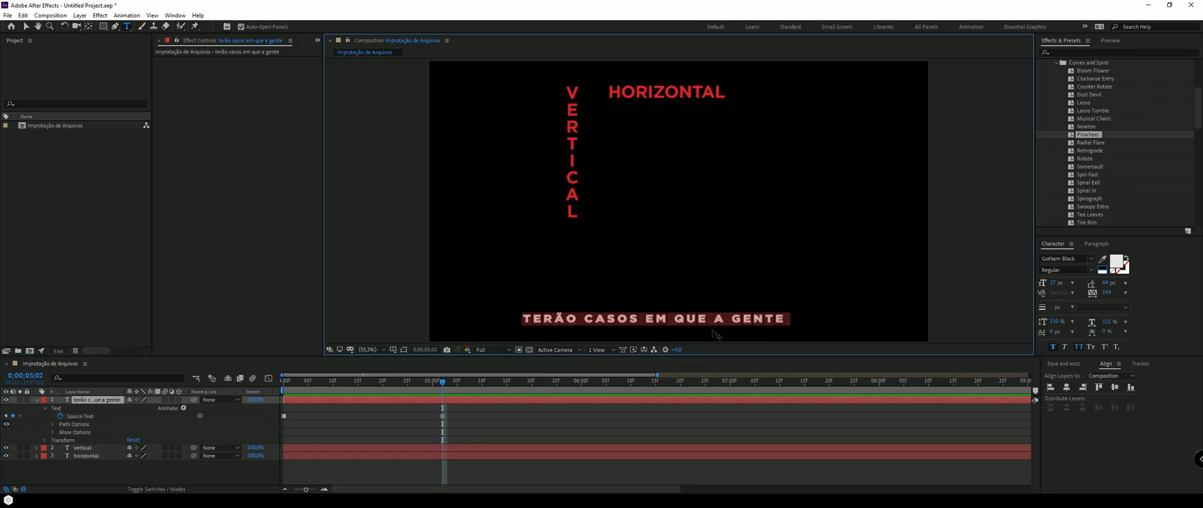
type("VAI PRECISAR TRABALHAR COM PEQUENOS TEXTOS")
left_click(585, 335)
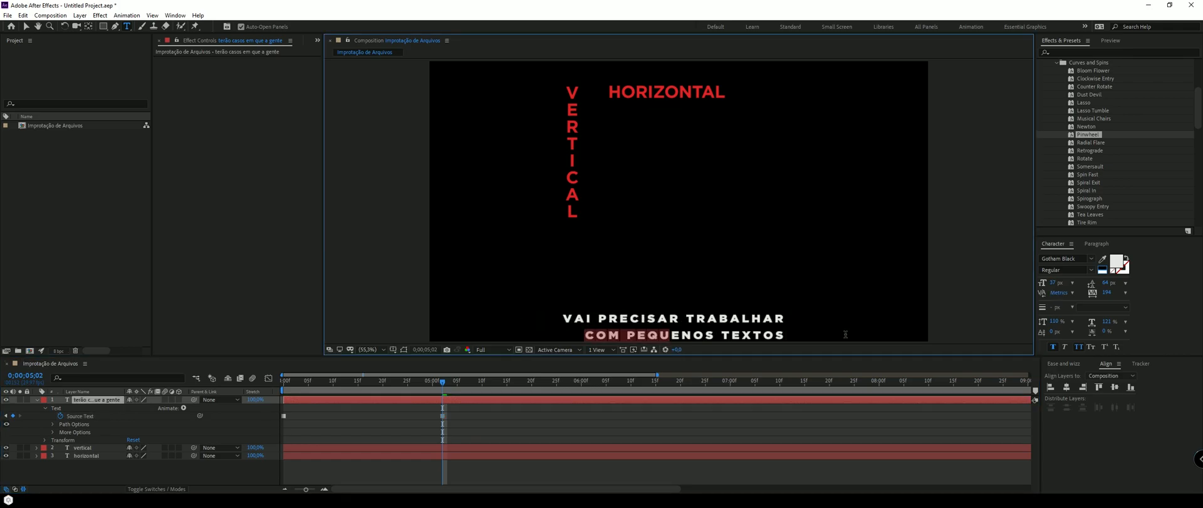
key("shift+End")
key("ctrl+c")
key("BackSpace")
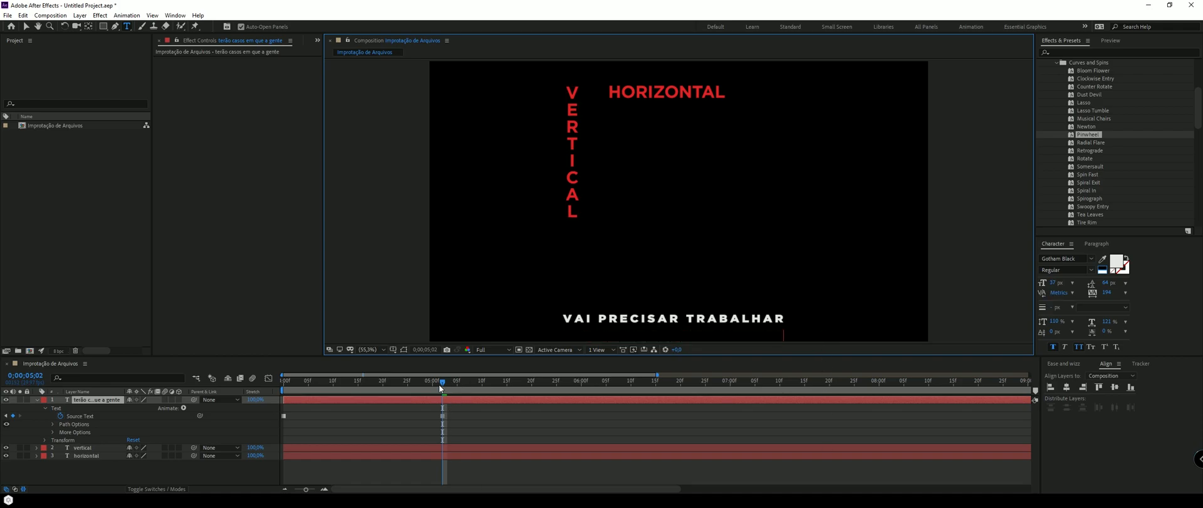
Play back the Source Text change from 0;00;04;00.
left_click_drag(439, 382, 284, 380)
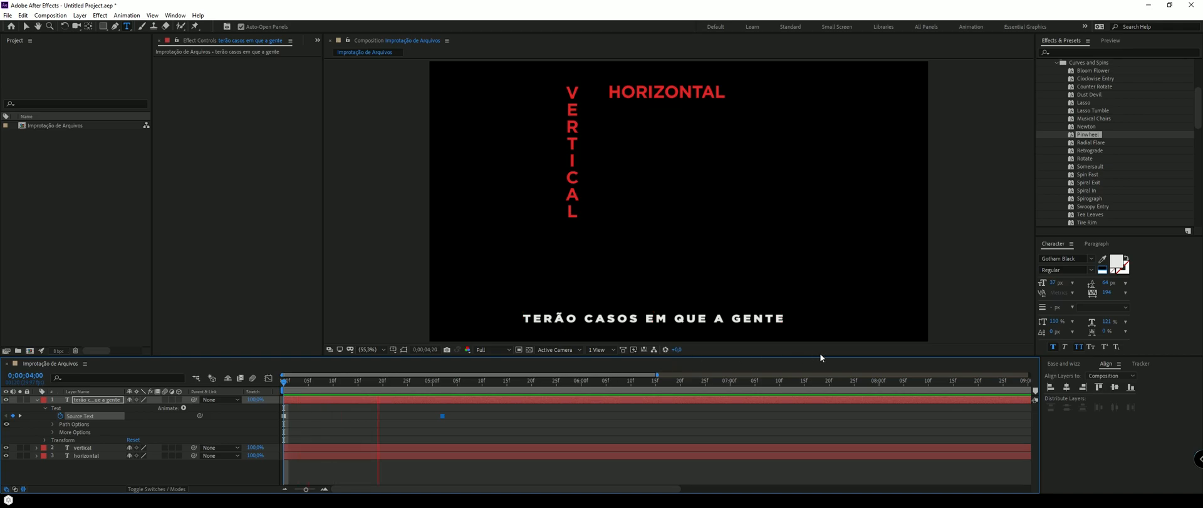
left_click(634, 377)
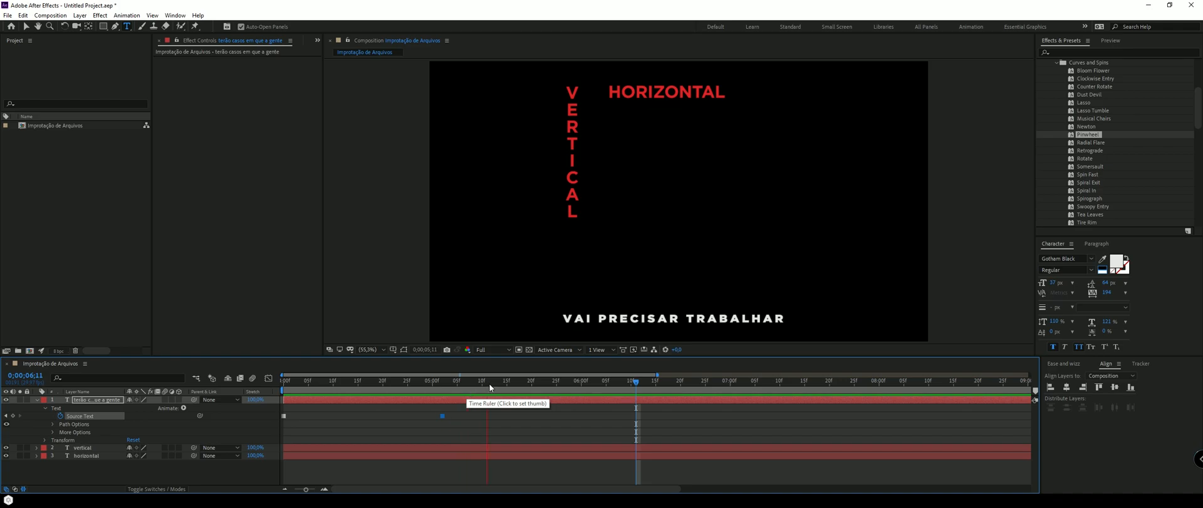
key("space")
At 0;00;06;02, replace the text with COM PEQUENOS TEXTOS to set a third Source Text keyframe.
left_click_drag(531, 380, 591, 381)
triple_click(643, 320)
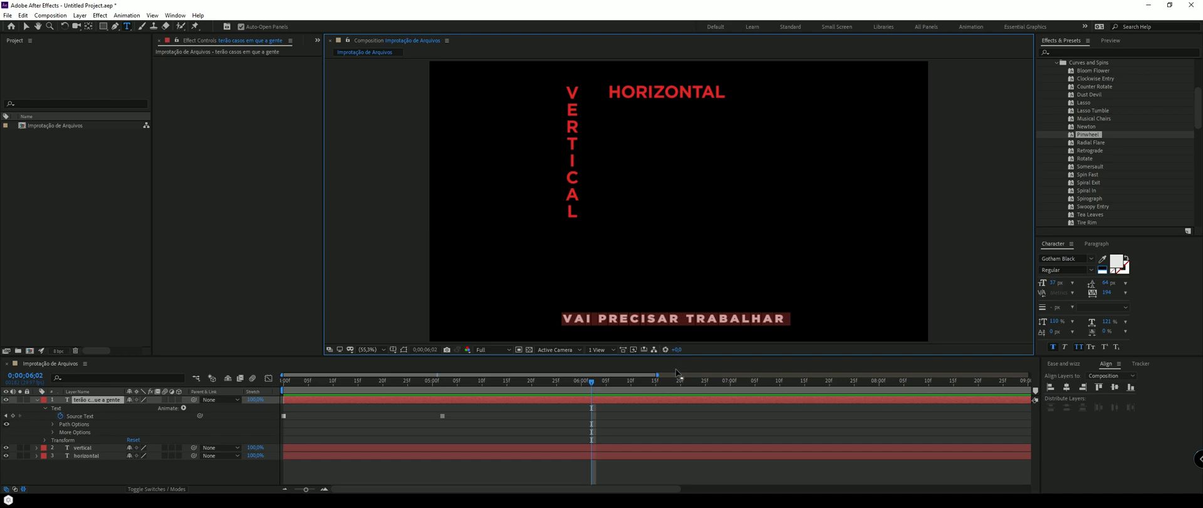
key("ctrl+v")
left_click(592, 416)
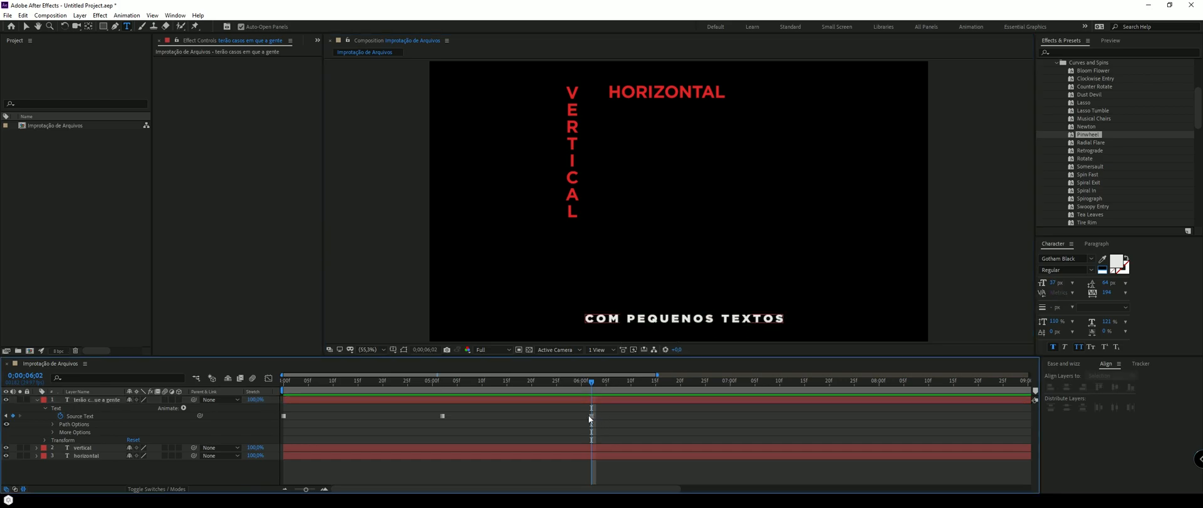
End the work area at 0;00;07;04 and play back the changing text.
left_click_drag(613, 396, 751, 388)
key("n")
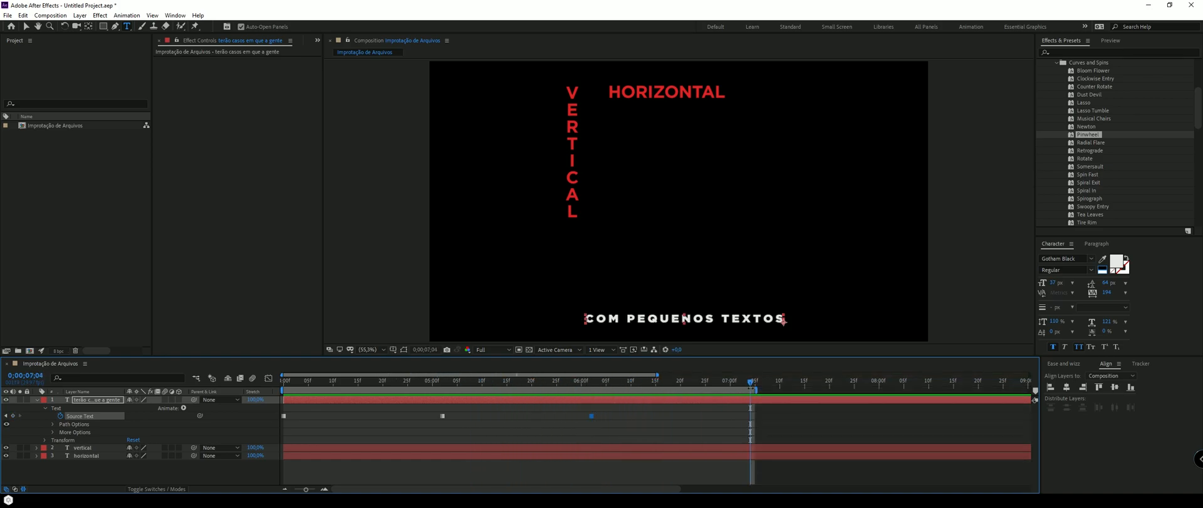
key("space")
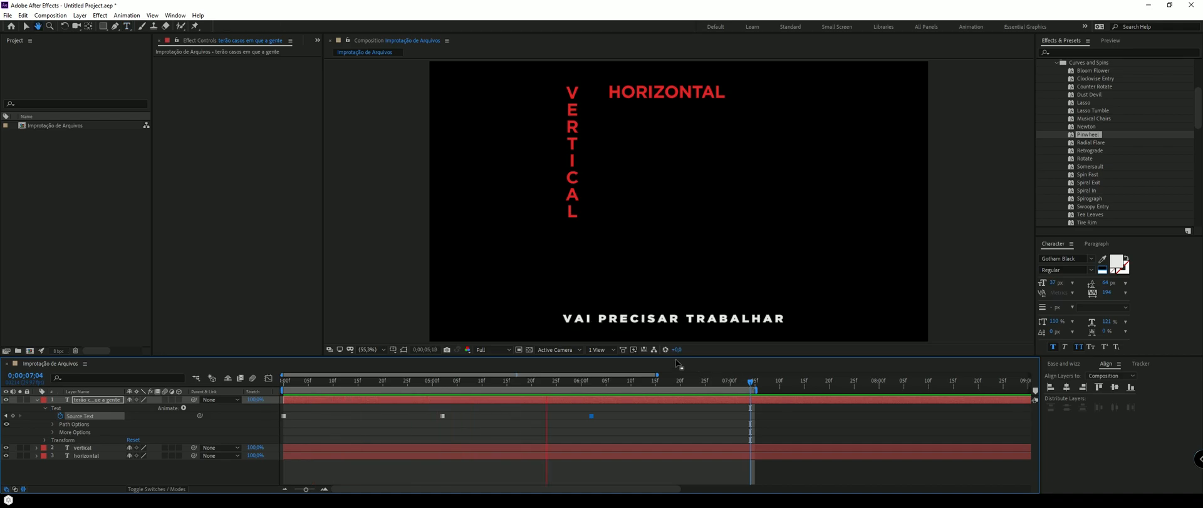
key("space")
Remove all Source Text keyframes at 0;00;06;06, keeping COM PEQUENOS TEXTOS, and check the available choices in the layer's Path Options.
left_click(612, 383)
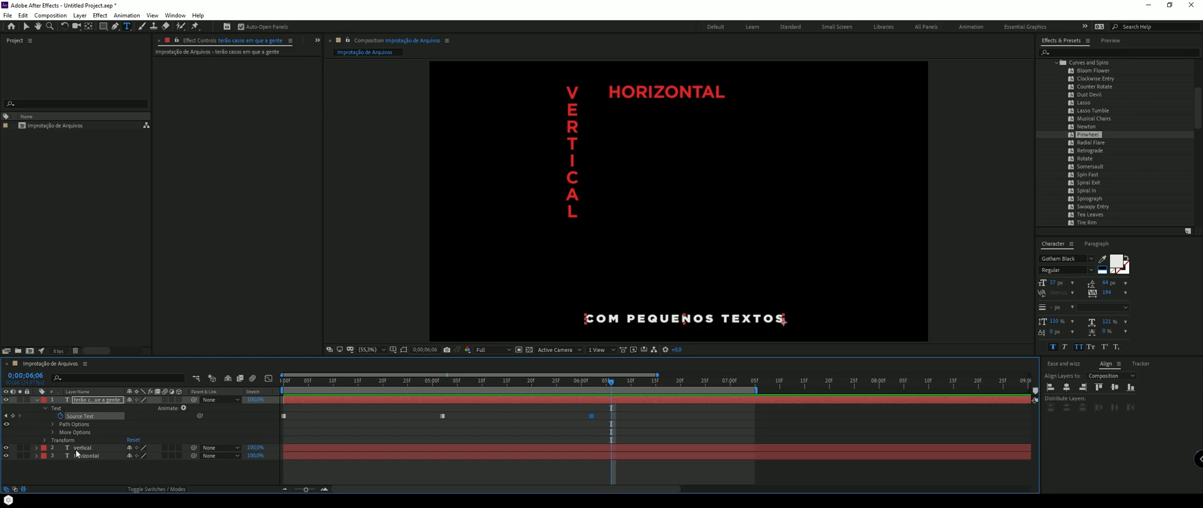
left_click(61, 415)
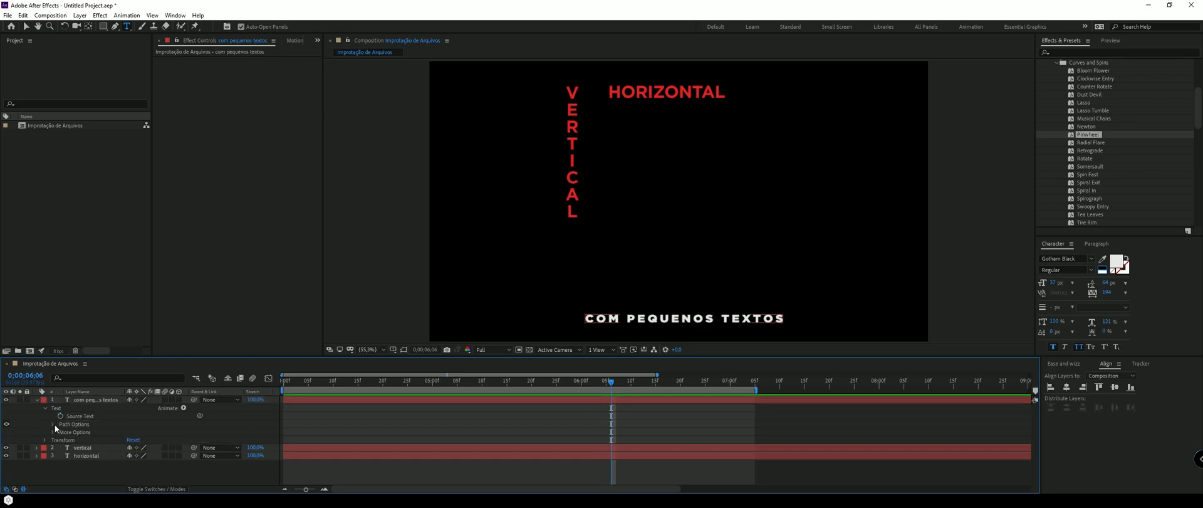
left_click(53, 423)
left_click(113, 430)
left_click(156, 432)
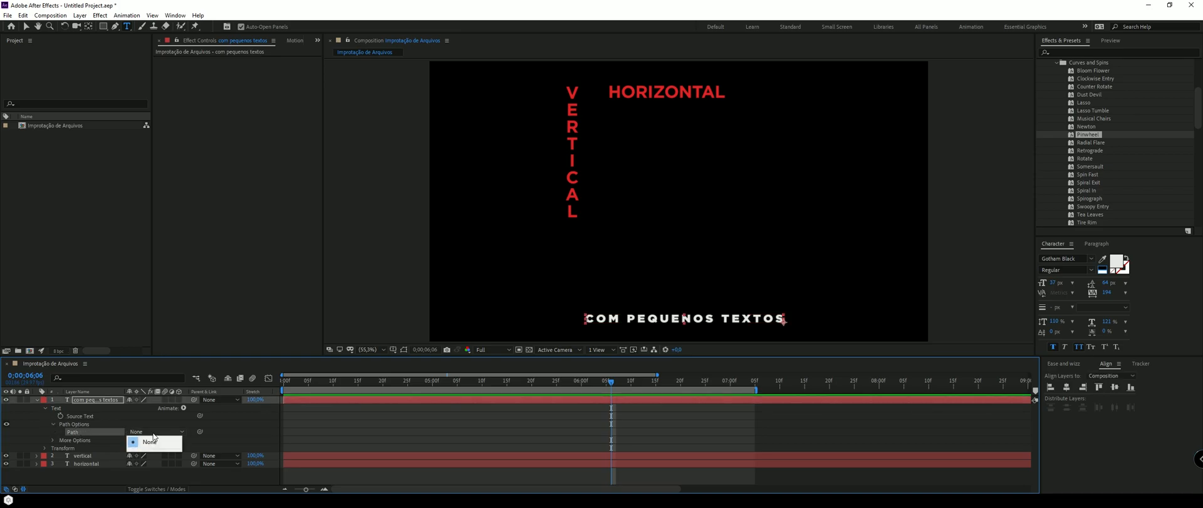
left_click(70, 430)
left_click(78, 423)
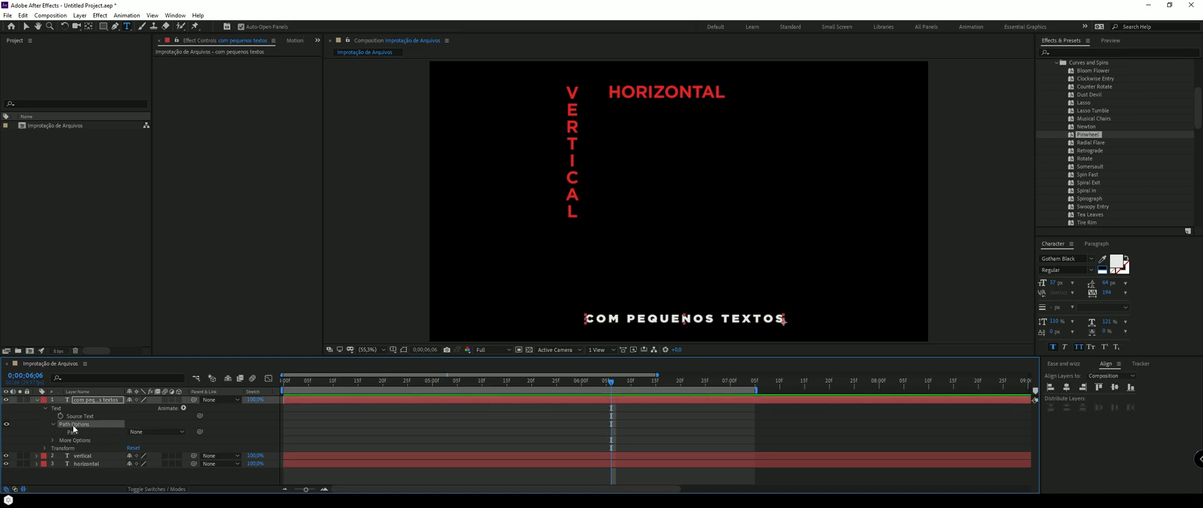
Draw an open four-point S-shaped mask path across the composition on the COM PEQUENOS TEXTOS layer with the Pen tool, and expand its Masks.
left_click(115, 26)
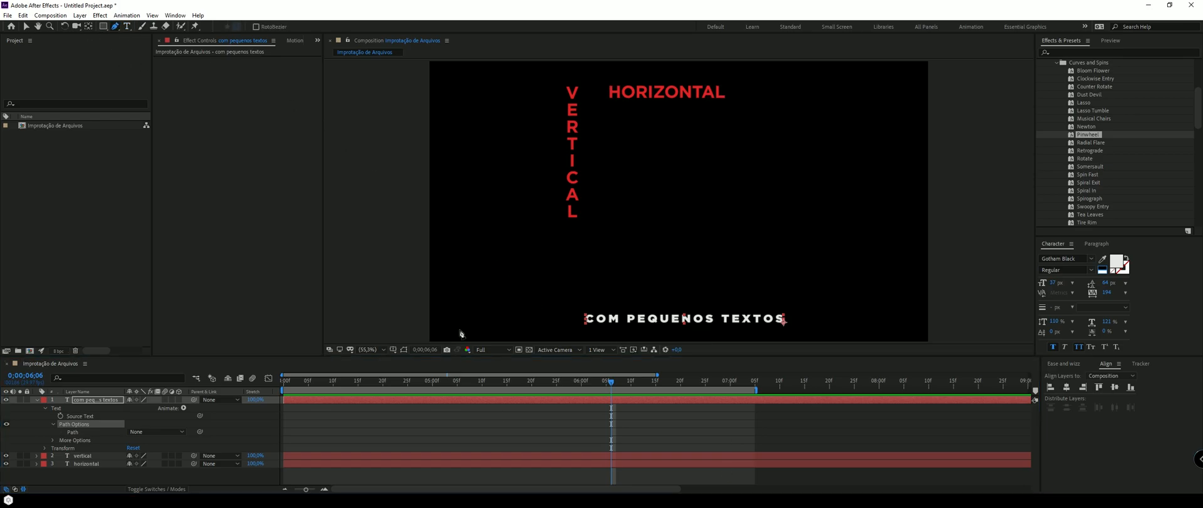
left_click(479, 202)
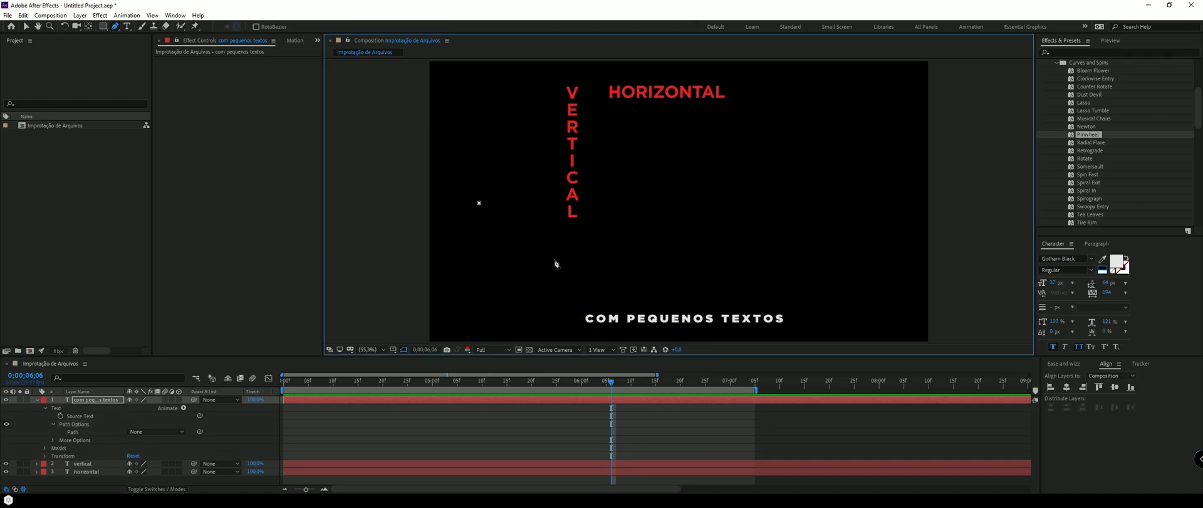
left_click_drag(605, 267, 685, 266)
left_click_drag(786, 102, 847, 97)
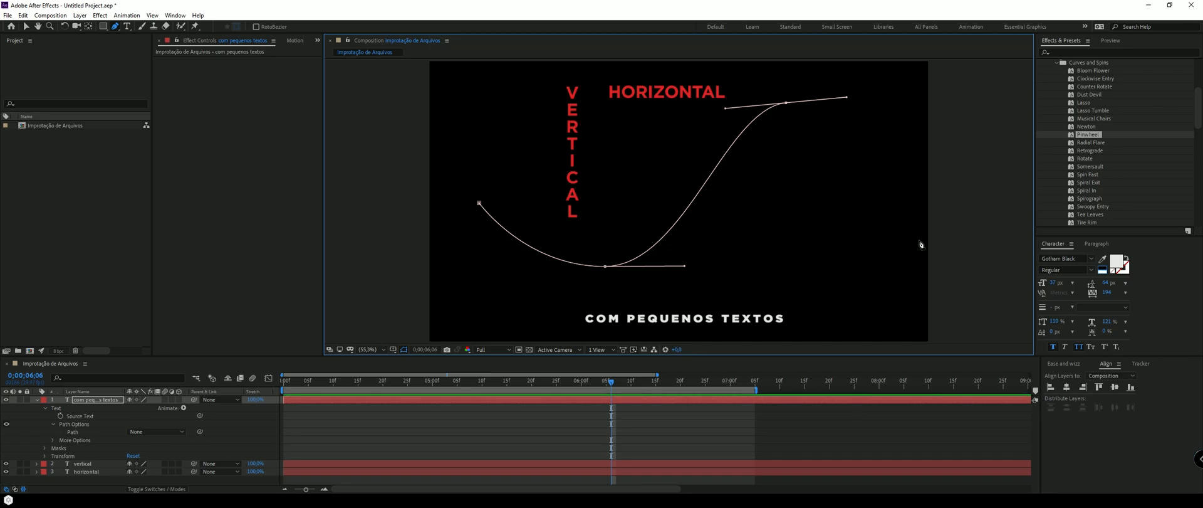
left_click_drag(871, 242, 840, 295)
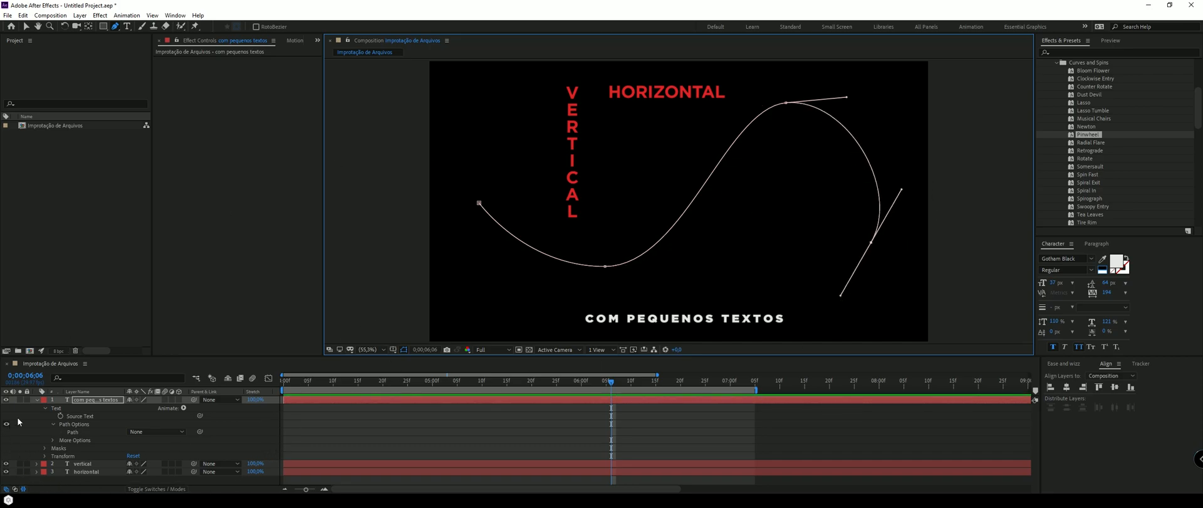
left_click(96, 400)
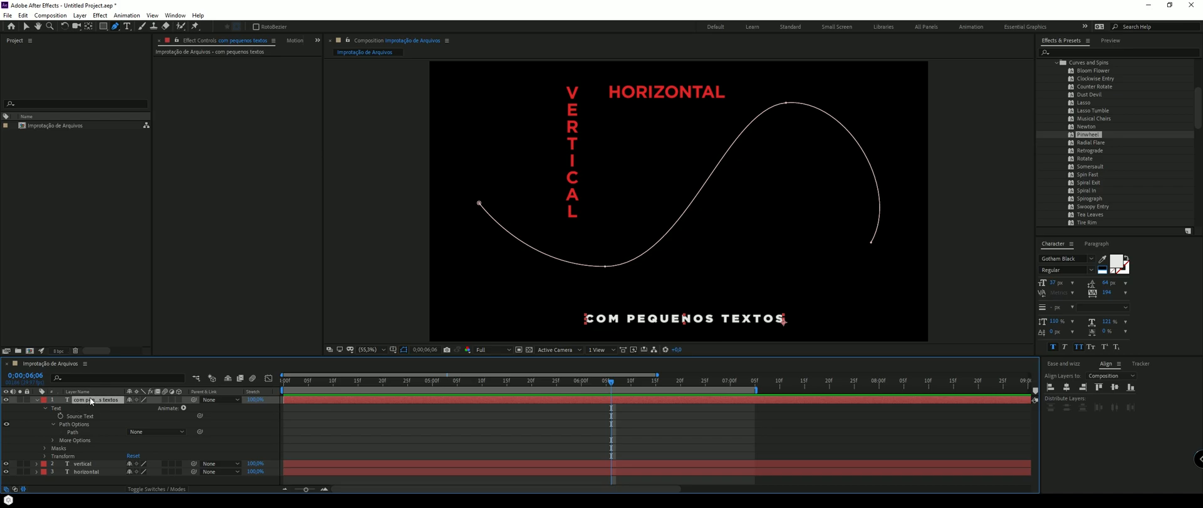
left_click(43, 448)
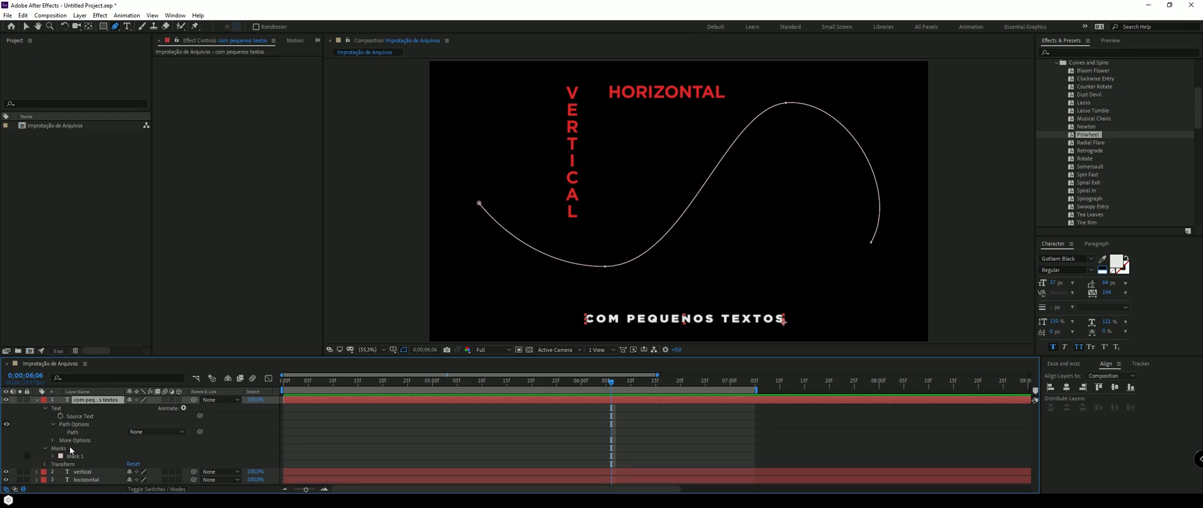
Assign Mask 1 as the Path in the Path Options of the COM PEQUENOS TEXTOS layer.
left_click(76, 456)
left_click(133, 432)
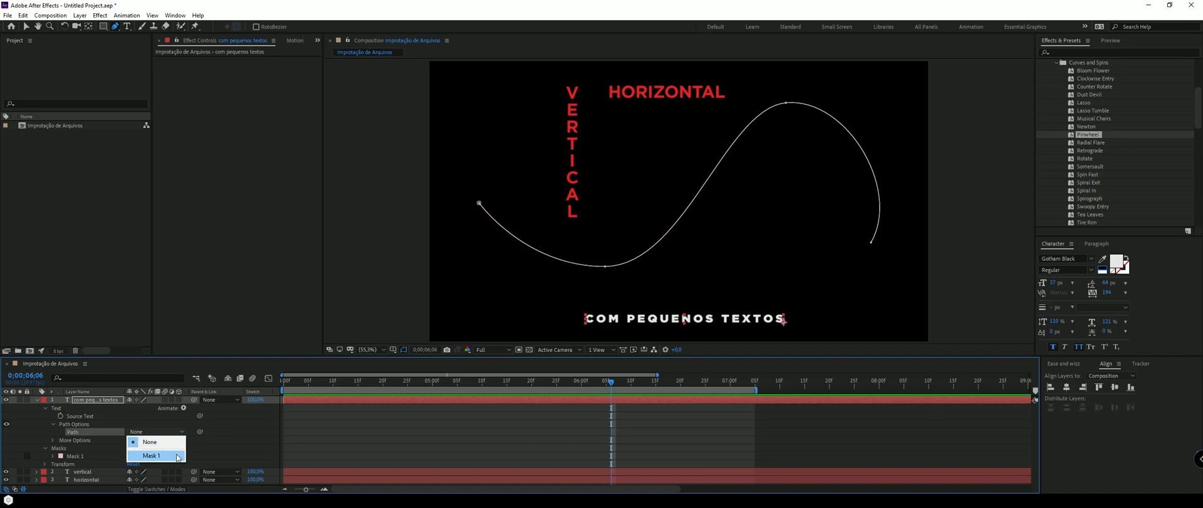
left_click(156, 457)
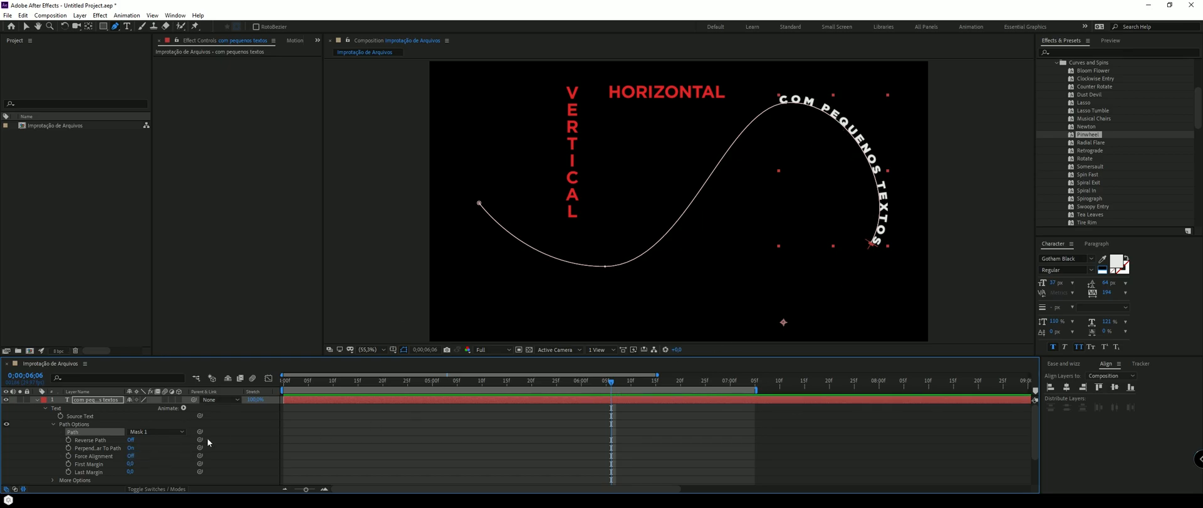
Toggle Reverse Path and Perpendicular To Path to compare the text's placement along the mask, restoring both original settings.
left_click(97, 440)
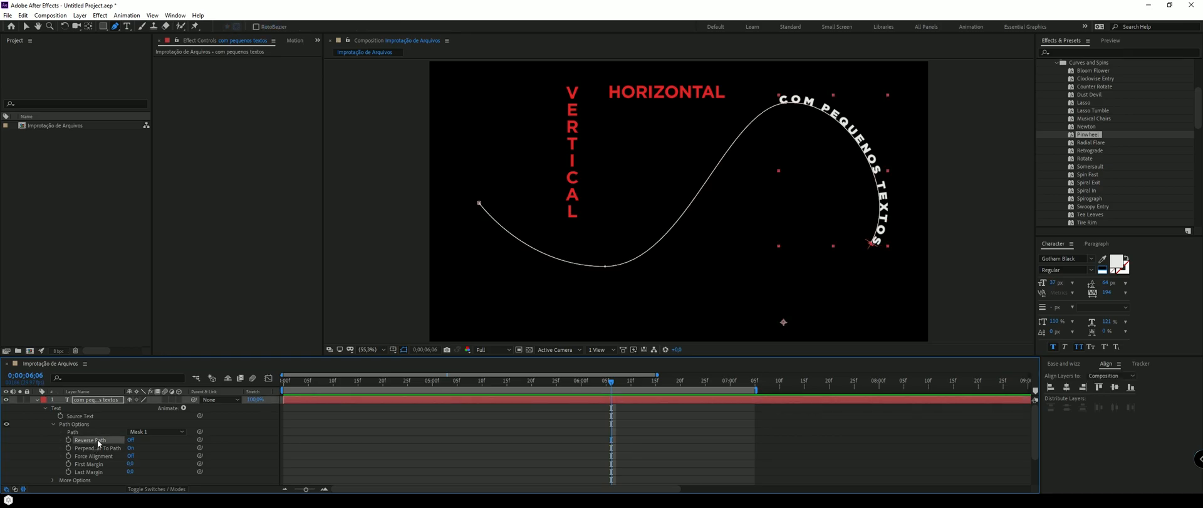
left_click(129, 440)
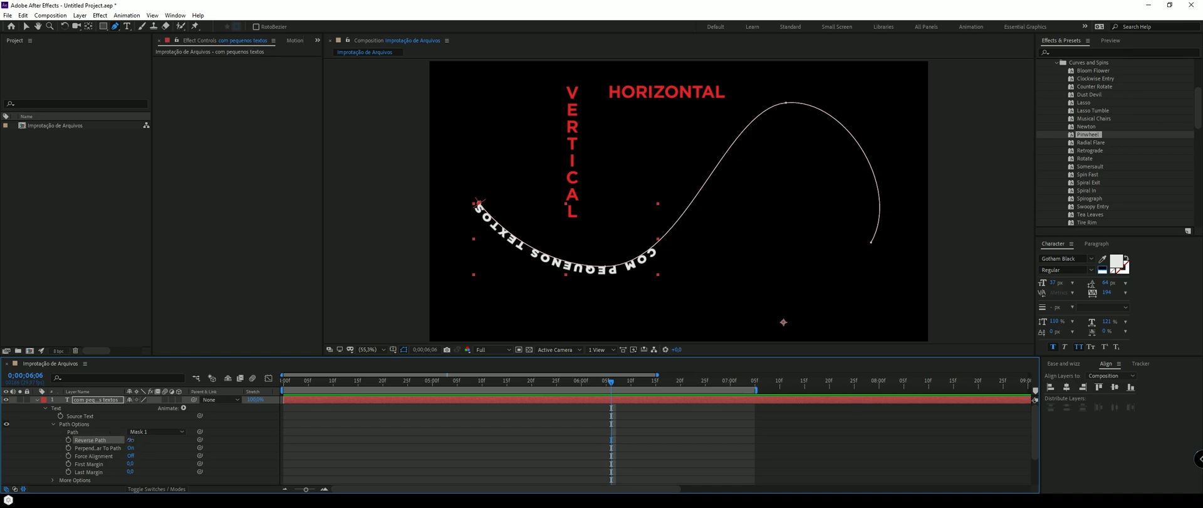
left_click(131, 440)
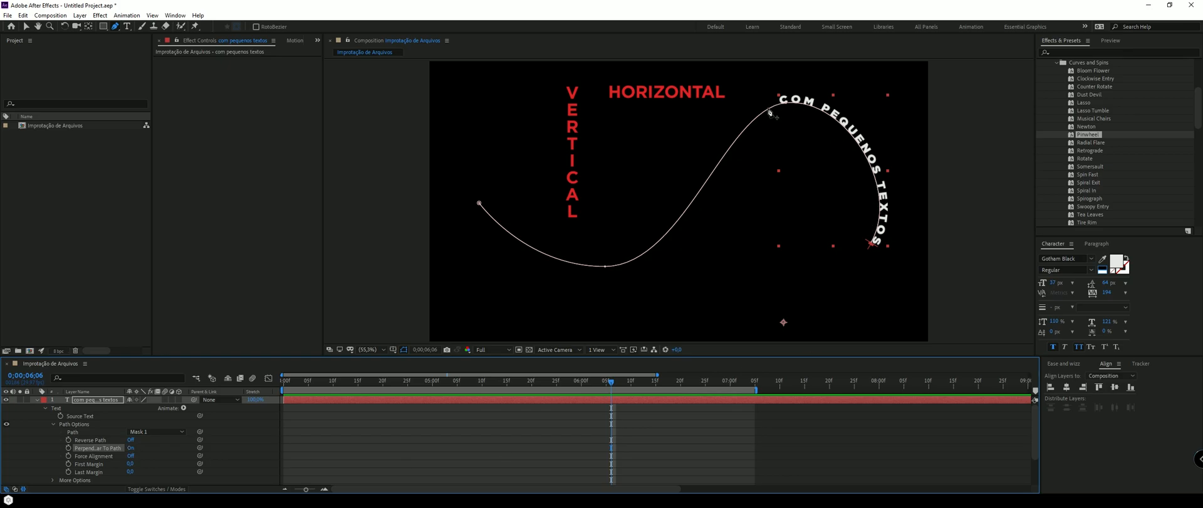
left_click(132, 448)
left_click(131, 448)
left_click(131, 448)
left_click(131, 448)
Try Force Alignment on the path text and switch it back off, and try shifting the text with a Last Margin of 244.
left_click(130, 455)
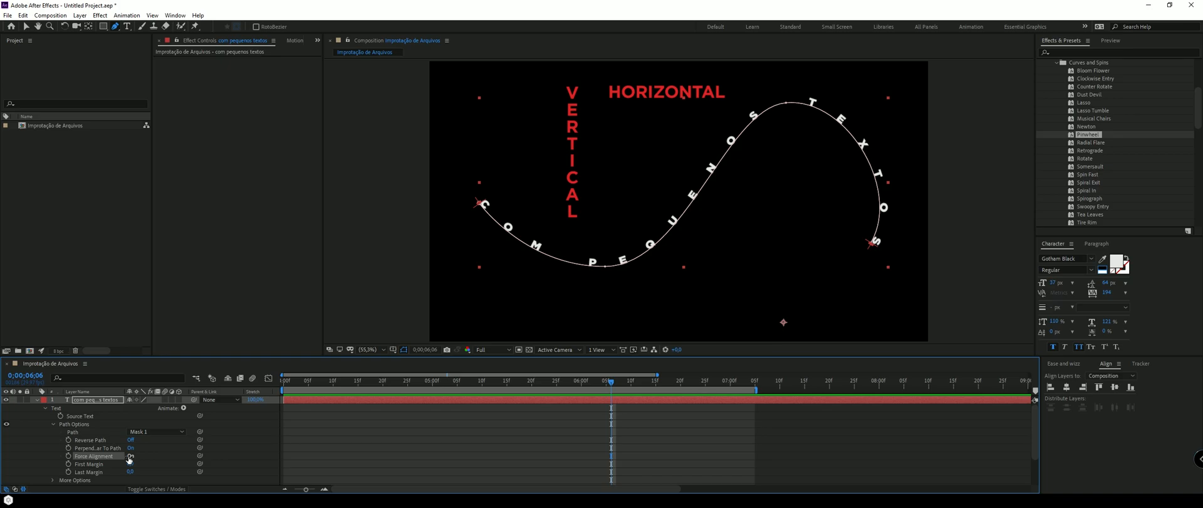
left_click(130, 455)
scroll(129, 459, "down", 2)
mouse_move(130, 432)
left_mouse_down()
mouse_move(167, 416)
mouse_move(137, 435)
left_mouse_up()
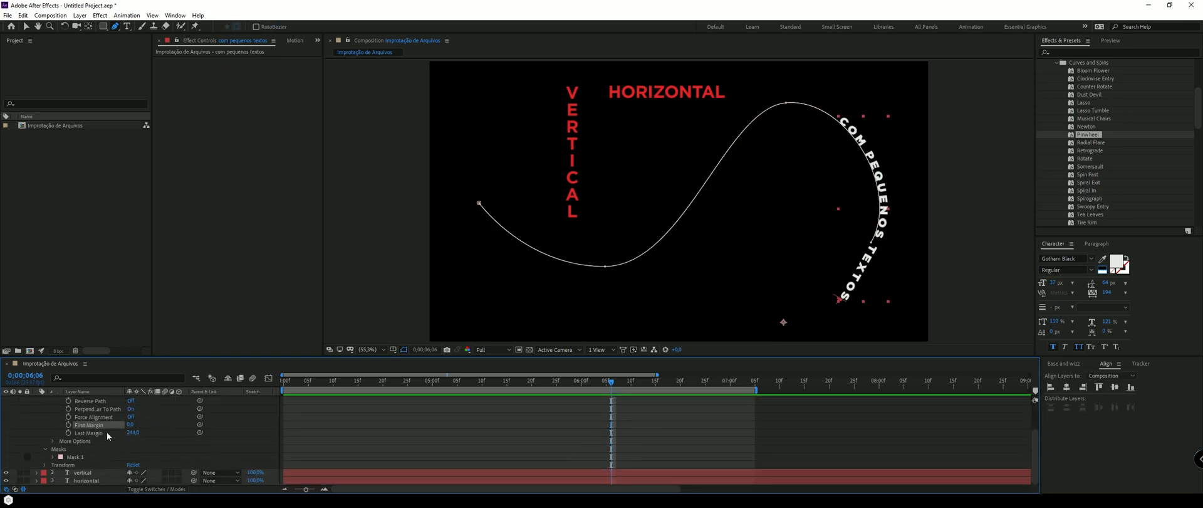
scroll(110, 438, "up", 2)
At 0;00;04;00, lower Last Margin until the text leaves the frame and set its first keyframe.
left_click(91, 474)
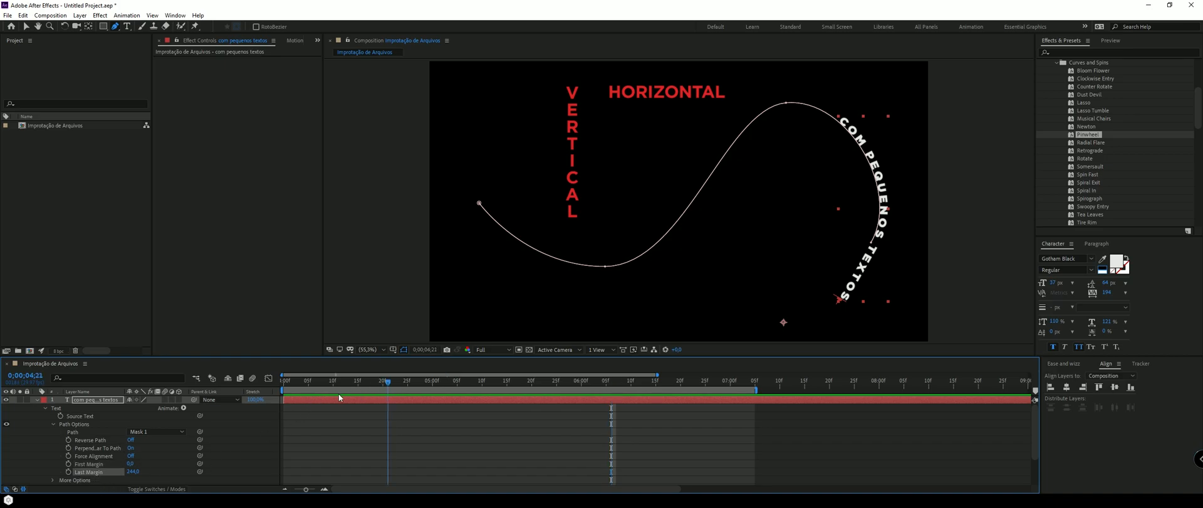
key("Home")
left_click_drag(138, 474, 79, 474)
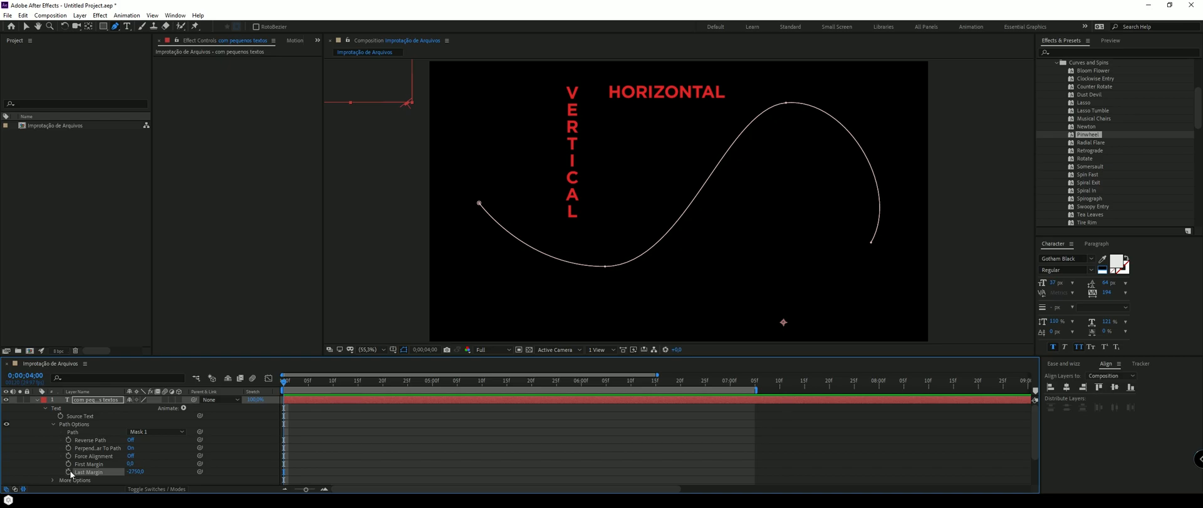
left_click(69, 471)
At 0;00;04;15, set Last Margin to 0 as a second keyframe and play back the text moving along the path.
left_click(356, 384)
left_click_drag(136, 471, 465, 457)
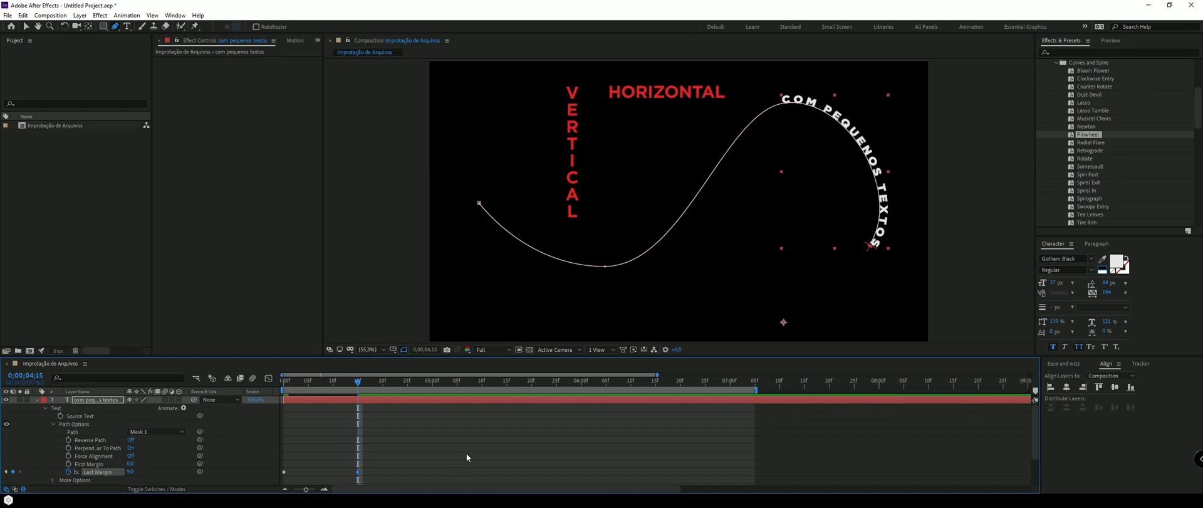
key("space")
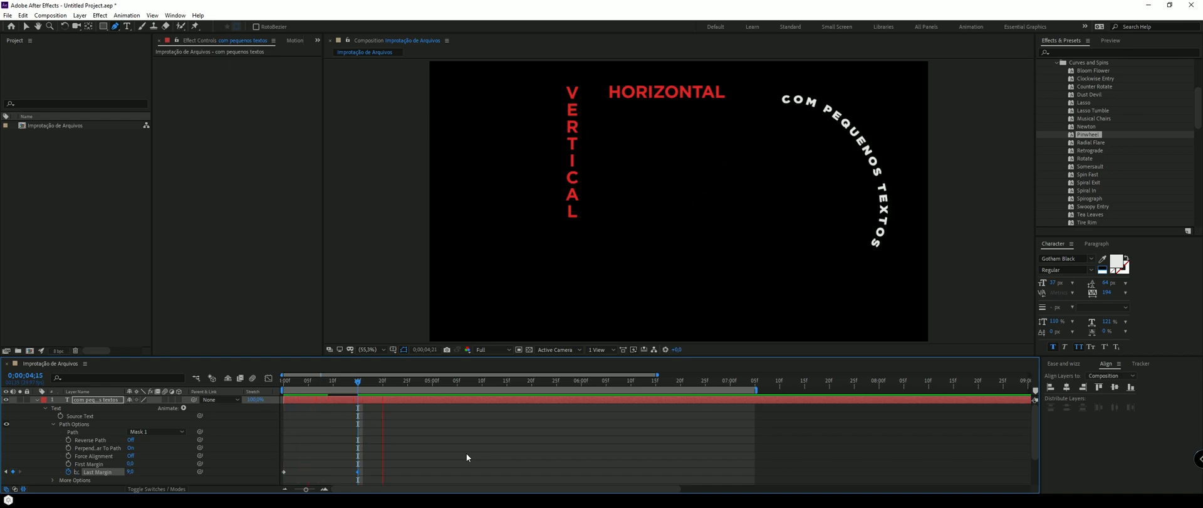
key("space")
Slow the path animation by moving the second Last Margin keyframe to about 0;00;06;11, and play it back.
left_click_drag(358, 470, 636, 471)
key("space")
left_click(595, 380)
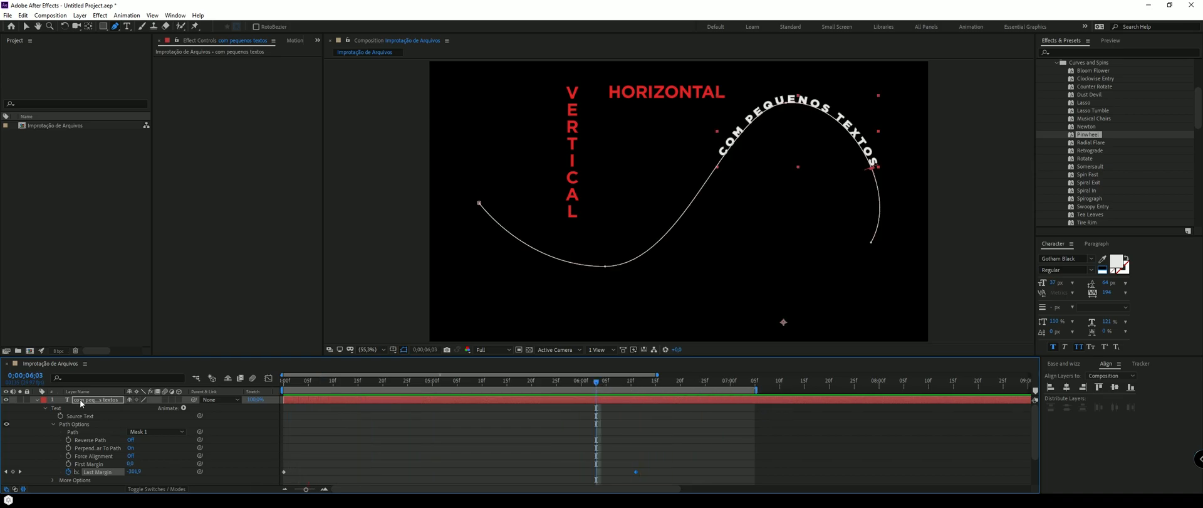
Set the text's Path back to None and delete the mask from the COM PEQUENOS TEXTOS layer.
left_click(77, 427)
left_click(81, 433)
left_click(145, 432)
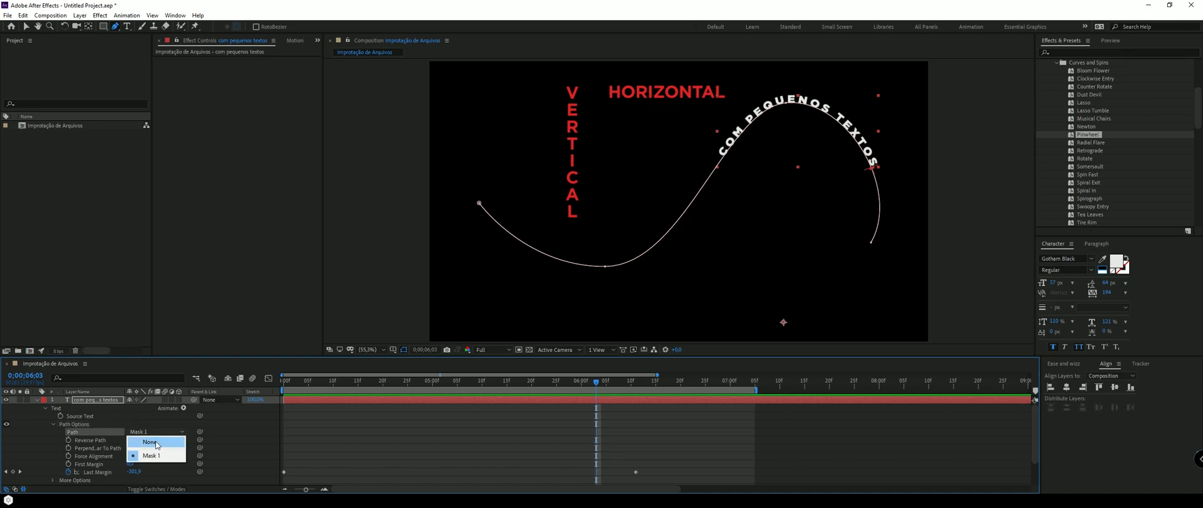
left_click(155, 442)
left_click(60, 448)
key("Delete")
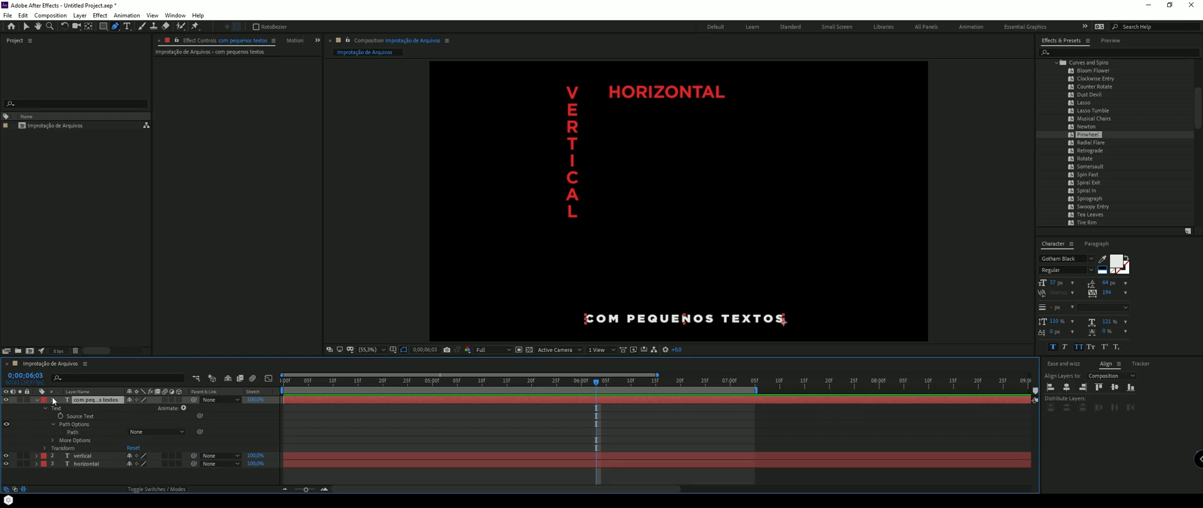
Expand the text's More Options and check the available Fill & Stroke choices.
left_click(54, 439)
left_click(157, 463)
left_click(72, 462)
scroll(97, 475, "down", 1)
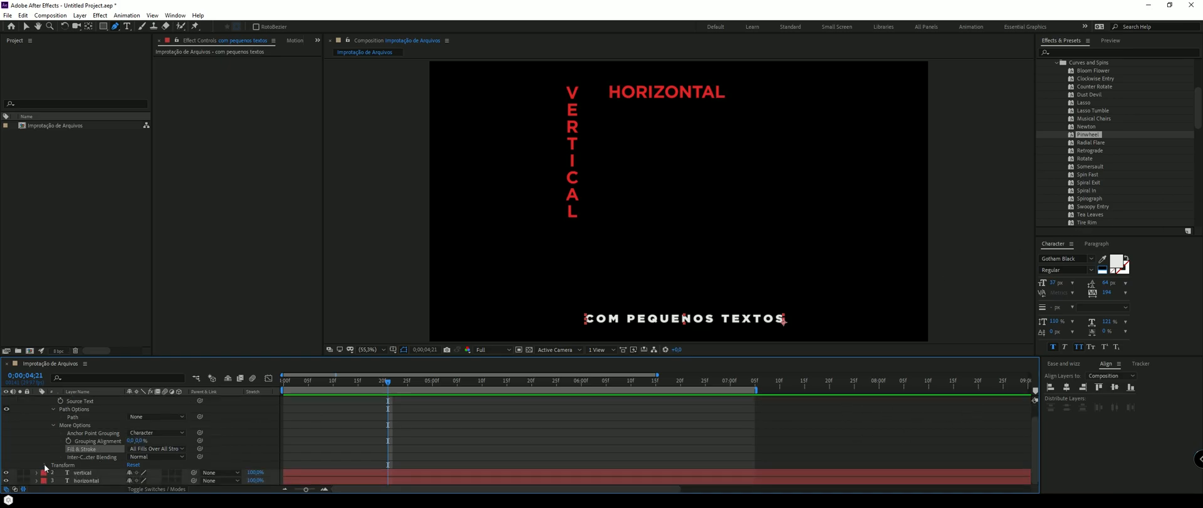
Try shifting the Anchor Point in the text layer's Transform properties, and undo the change.
scroll(77, 458, "up", 1)
scroll(60, 464, "down", 1)
left_click(44, 465)
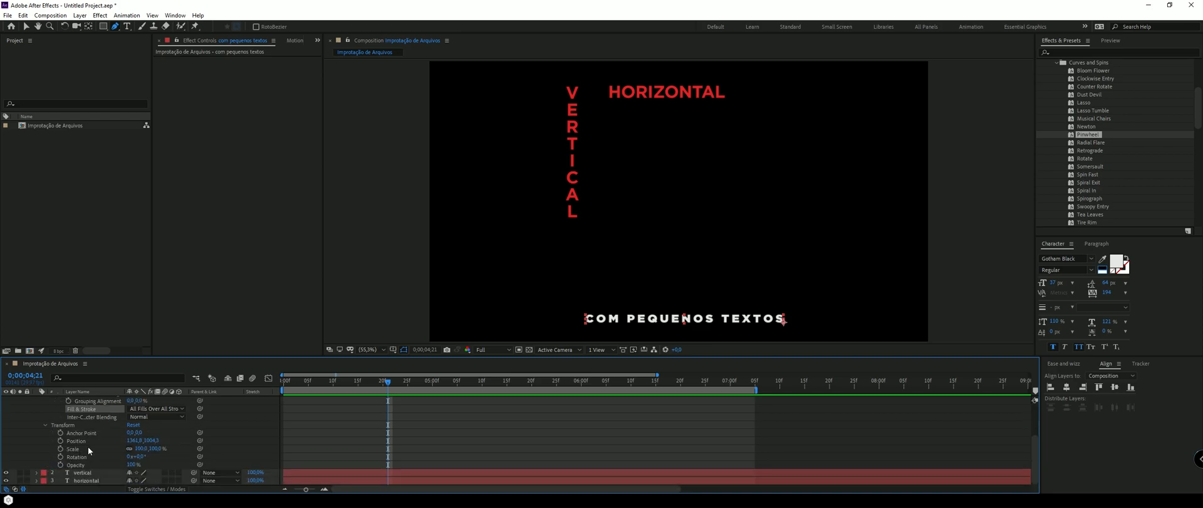
left_click_drag(137, 433, 212, 439)
key("ctrl+z")
key("ctrl+z")
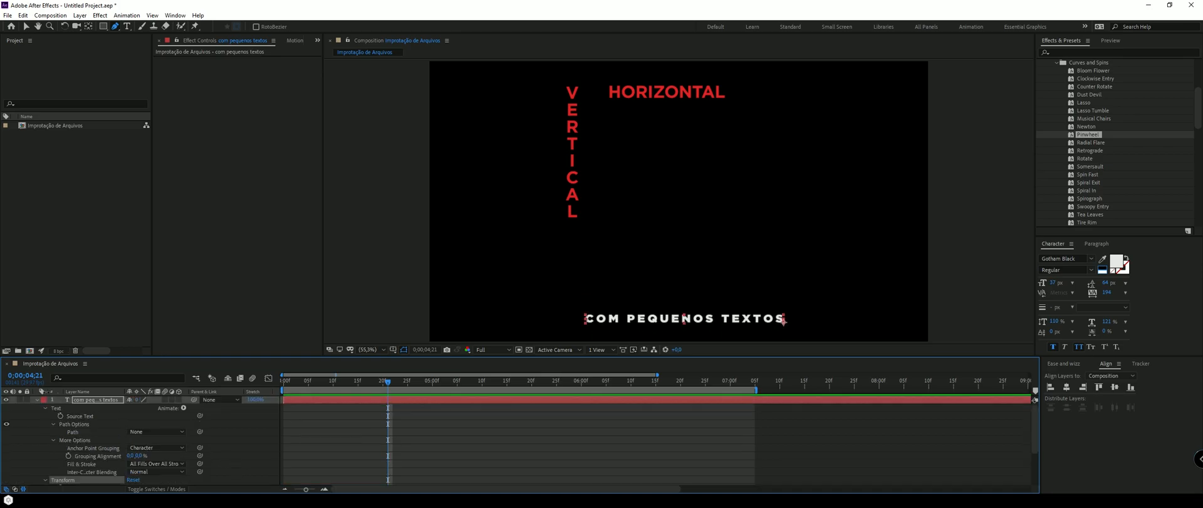
Add a Tracking animator to the COM PEQUENOS TEXTOS layer and expand its Range Selector 1.
left_click(73, 409)
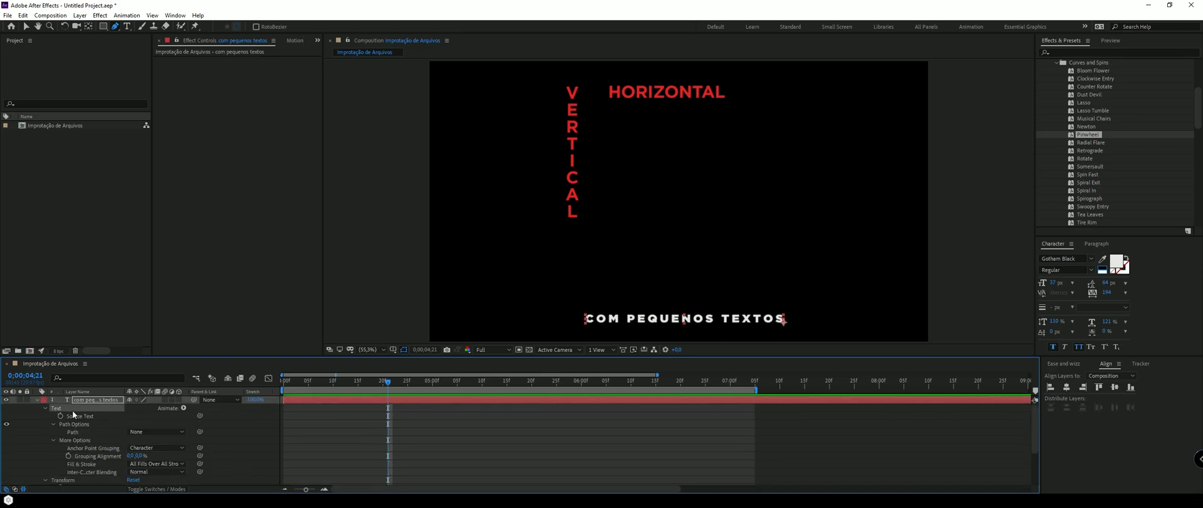
left_click(175, 407)
left_click(184, 408)
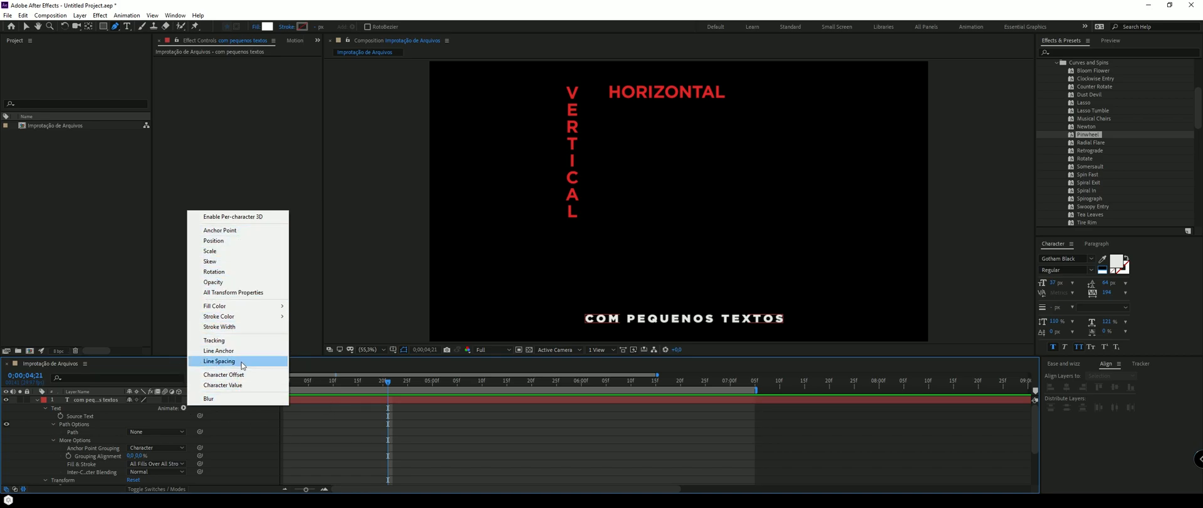
left_click(229, 341)
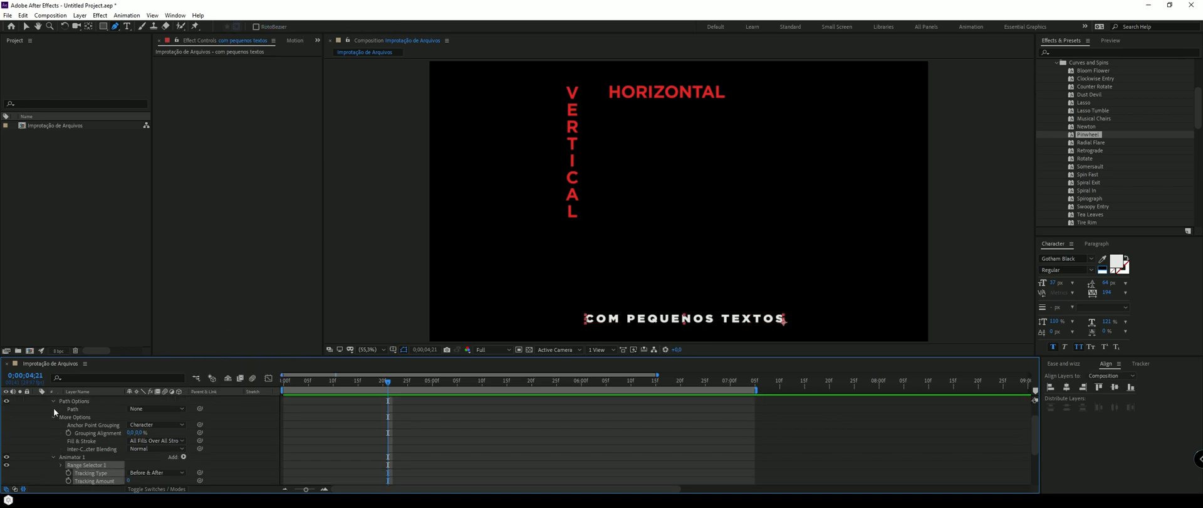
scroll(94, 470, "down", 3)
left_click(60, 425)
scroll(95, 436, "down", 3)
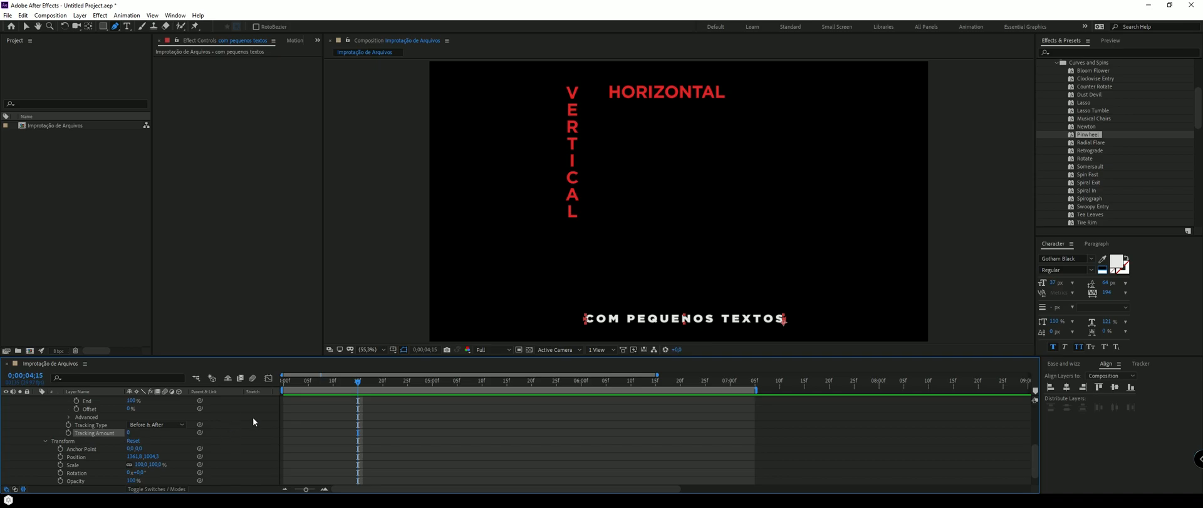
Set the animator's Tracking Amount to 11 and move the layer's anchor point to the text's center with the Pan Behind tool.
left_click_drag(129, 433, 138, 435)
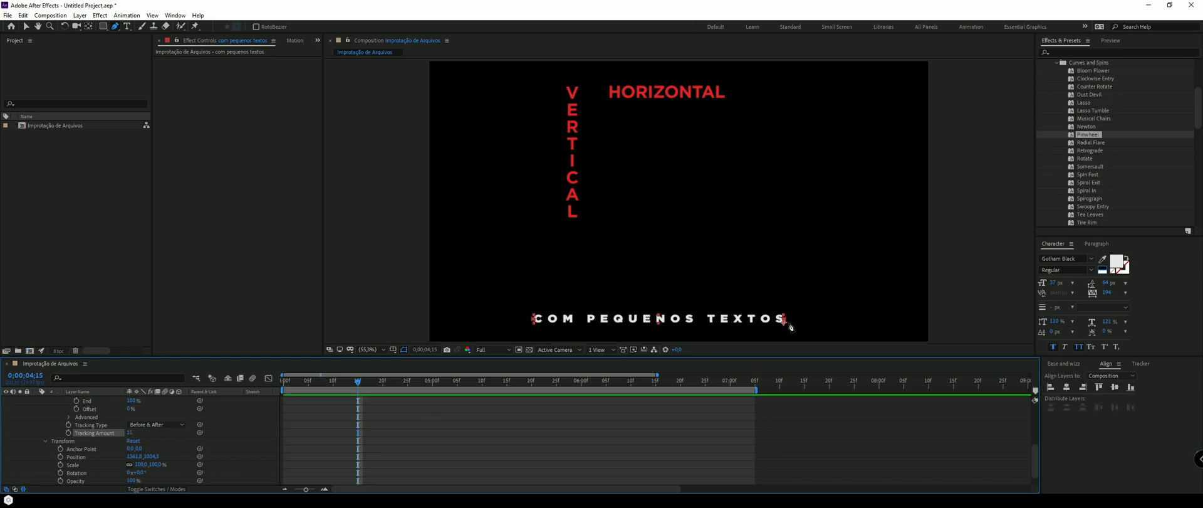
key("y")
left_click_drag(783, 318, 659, 319)
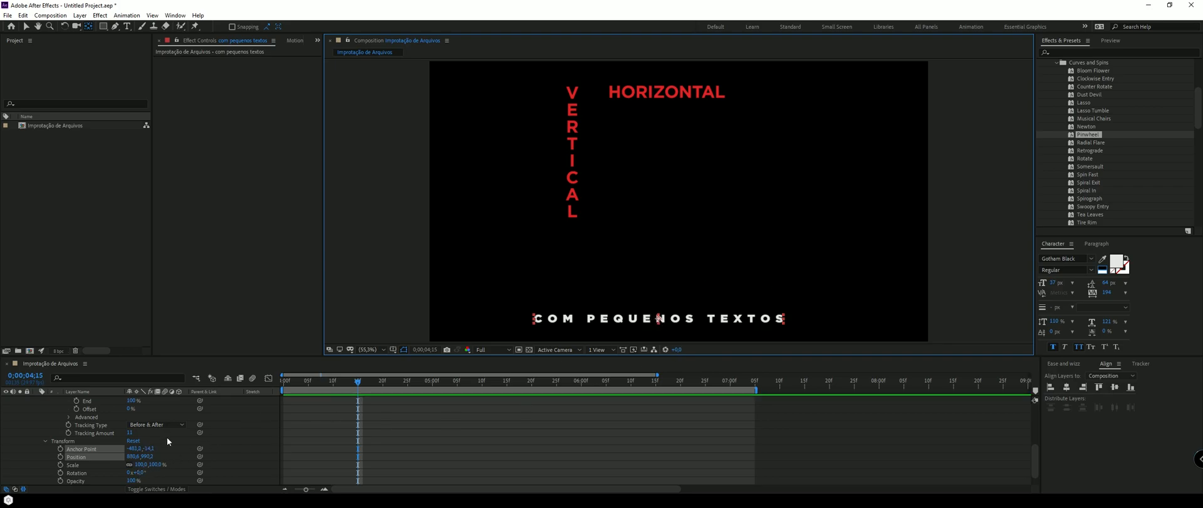
left_click(158, 457)
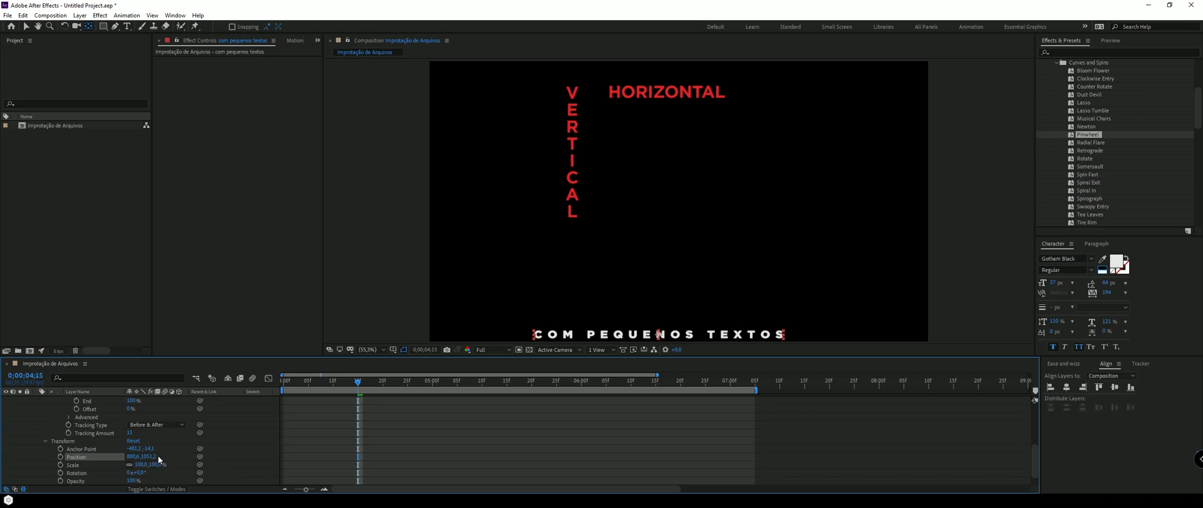
mouse_move(128, 433)
left_mouse_down()
mouse_move(161, 432)
mouse_move(130, 433)
left_mouse_up()
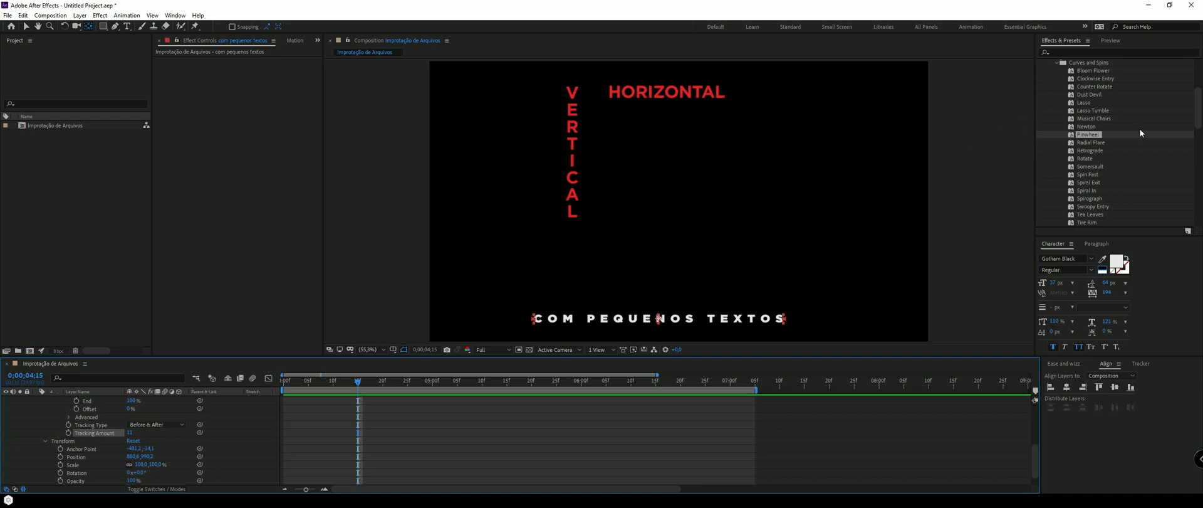
Center-align the COM PEQUENOS TEXTOS paragraph and move the text back to the lower middle of the composition.
left_click(1105, 242)
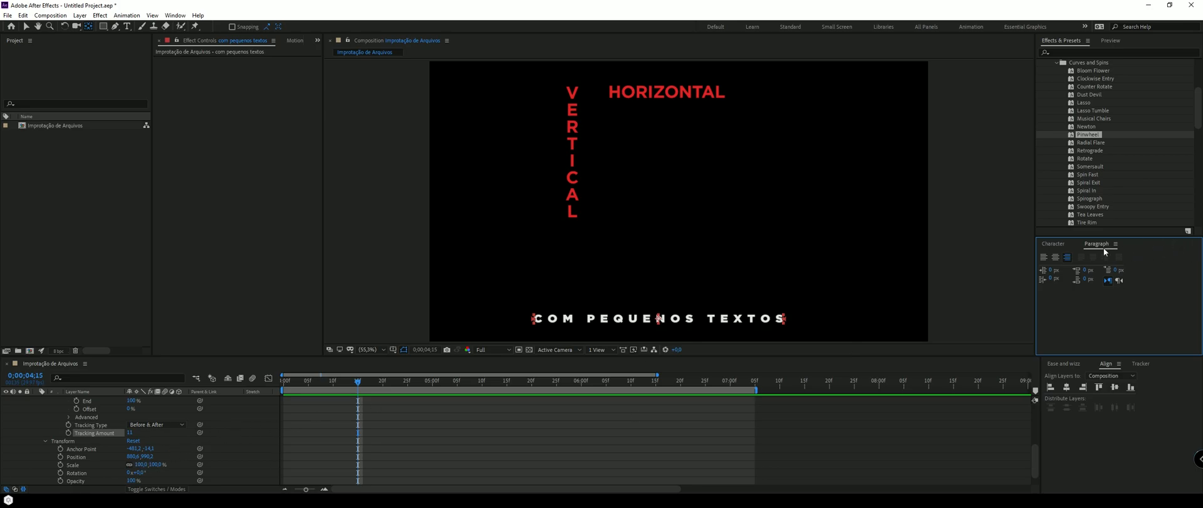
left_click(1056, 257)
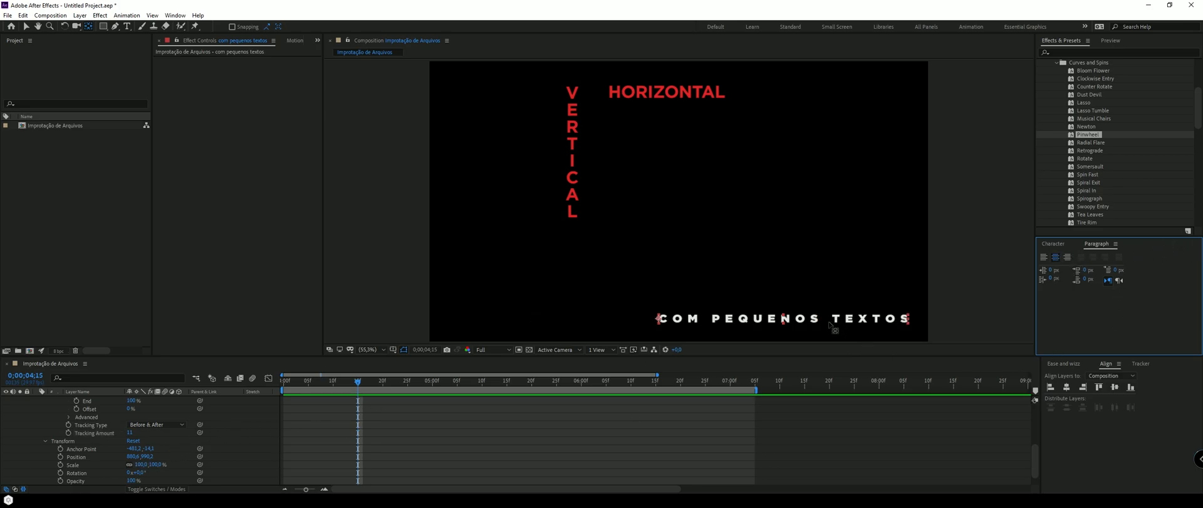
key("v")
left_click_drag(822, 321, 712, 314)
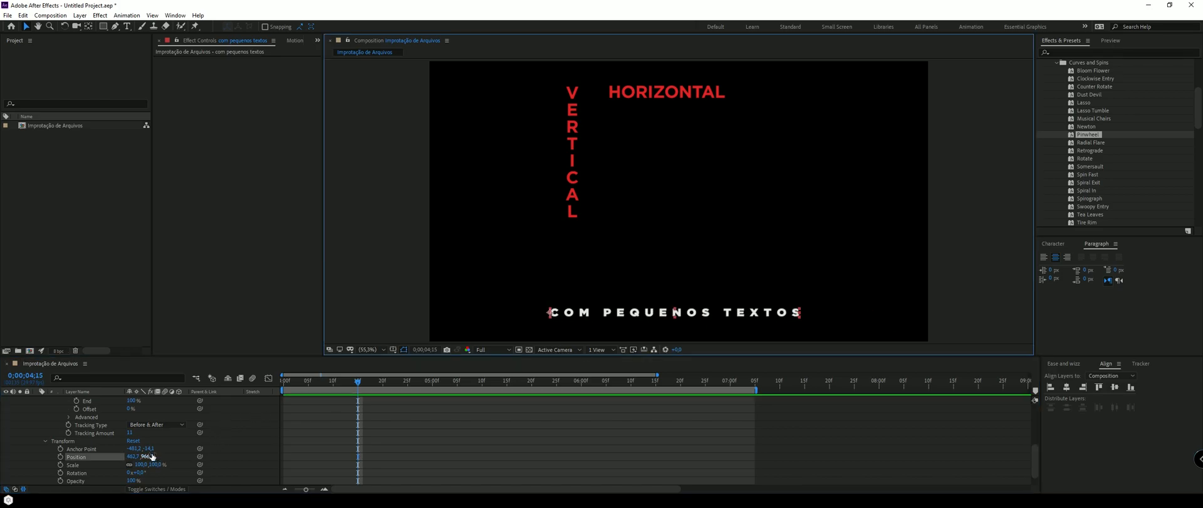
Reduce the animator's Tracking Amount to bring the letters closer together, and check the other properties available for text animators.
left_click(90, 431)
left_click_drag(128, 432, 104, 435)
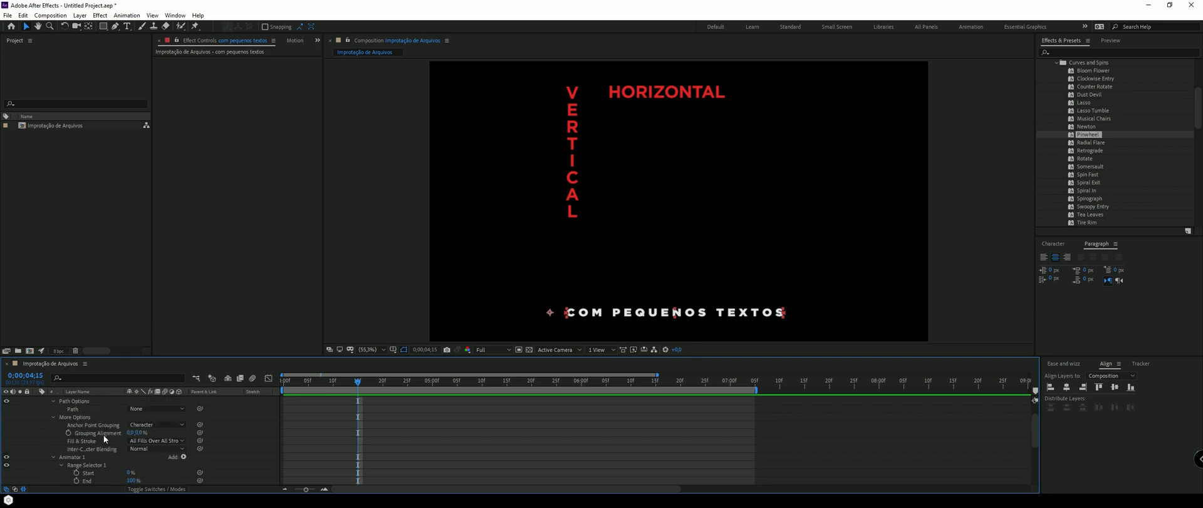
scroll(156, 433, "up", 5)
left_click(183, 407)
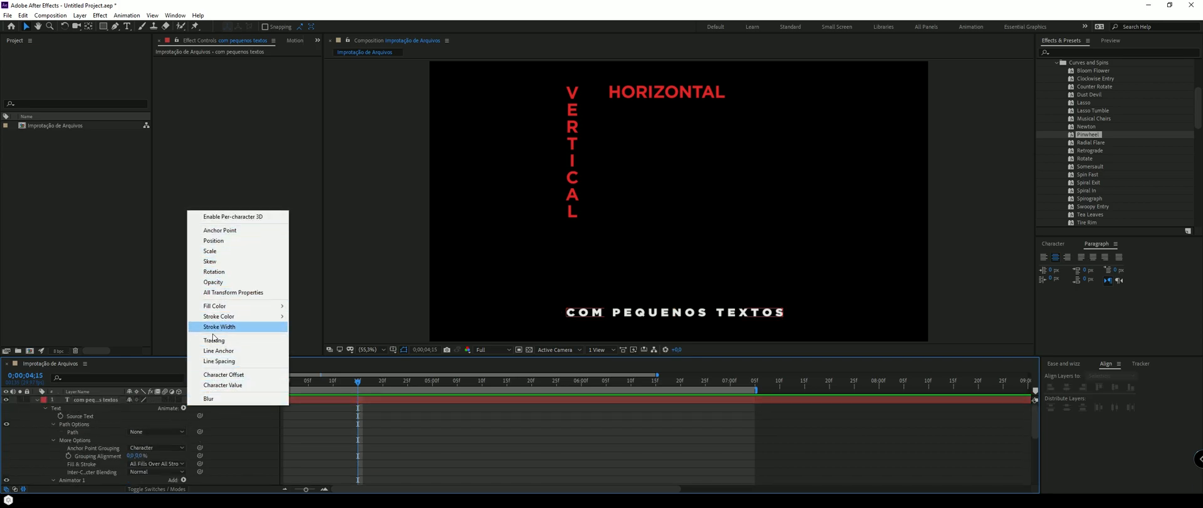
left_click(874, 120)
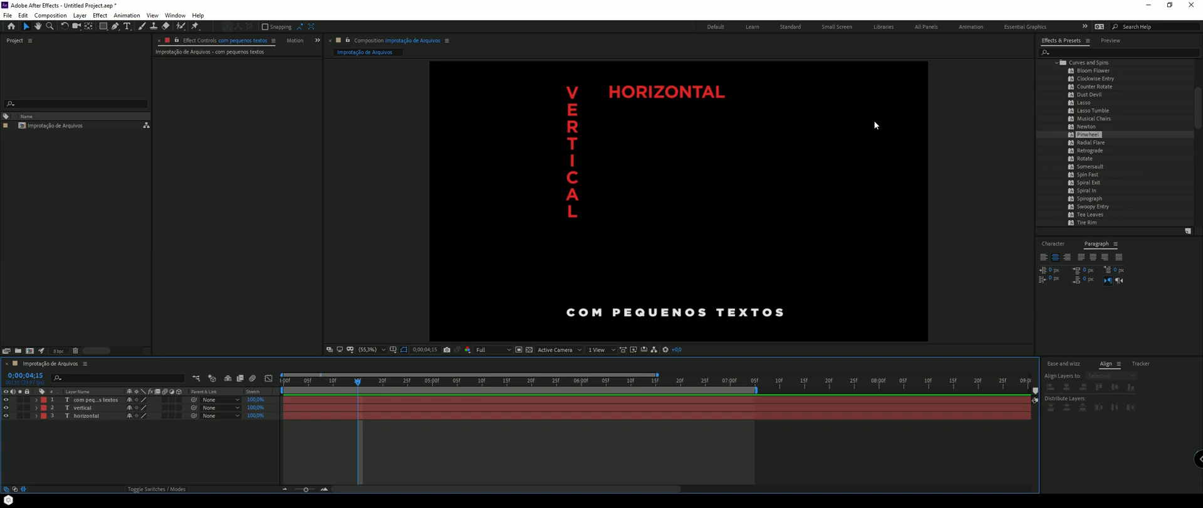